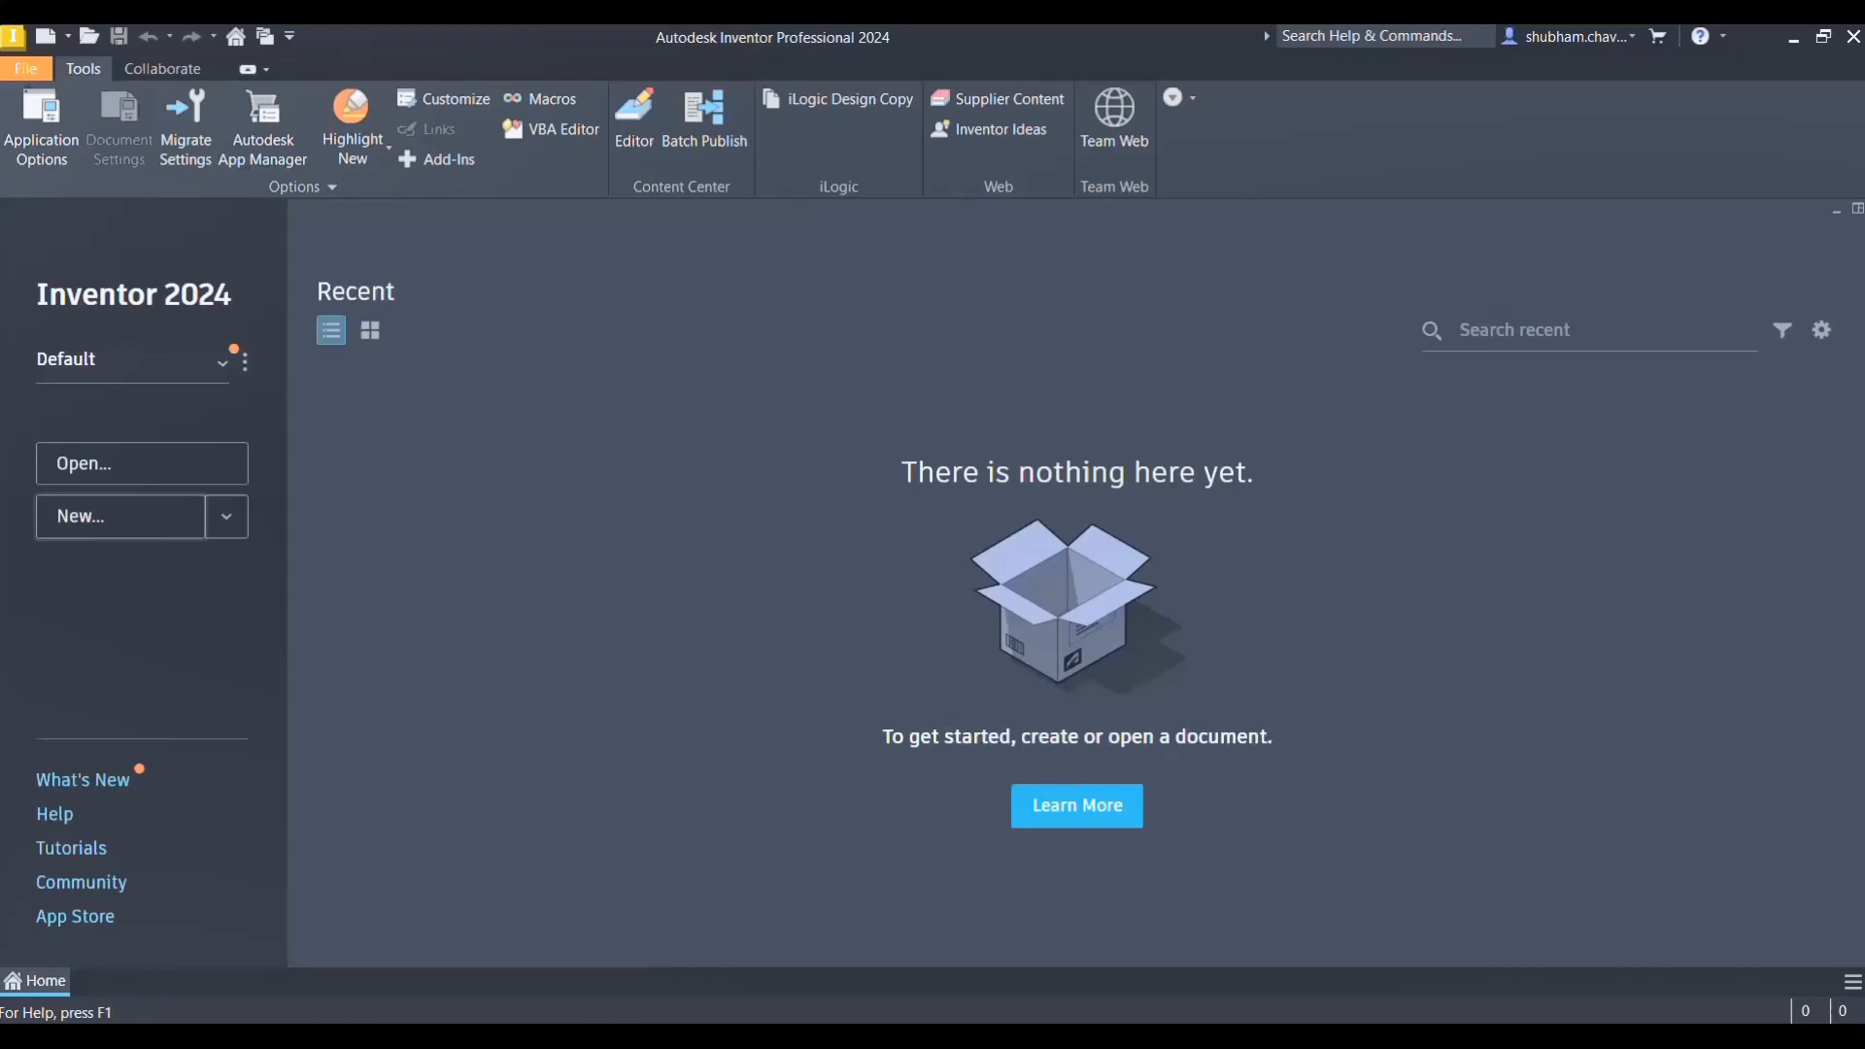
Open Pellet Mill Big Jumbo Main Assly.STEP from the Demo File (Equip) folder with the file filter set to all files
click(166, 470)
click(1117, 338)
click(1073, 645)
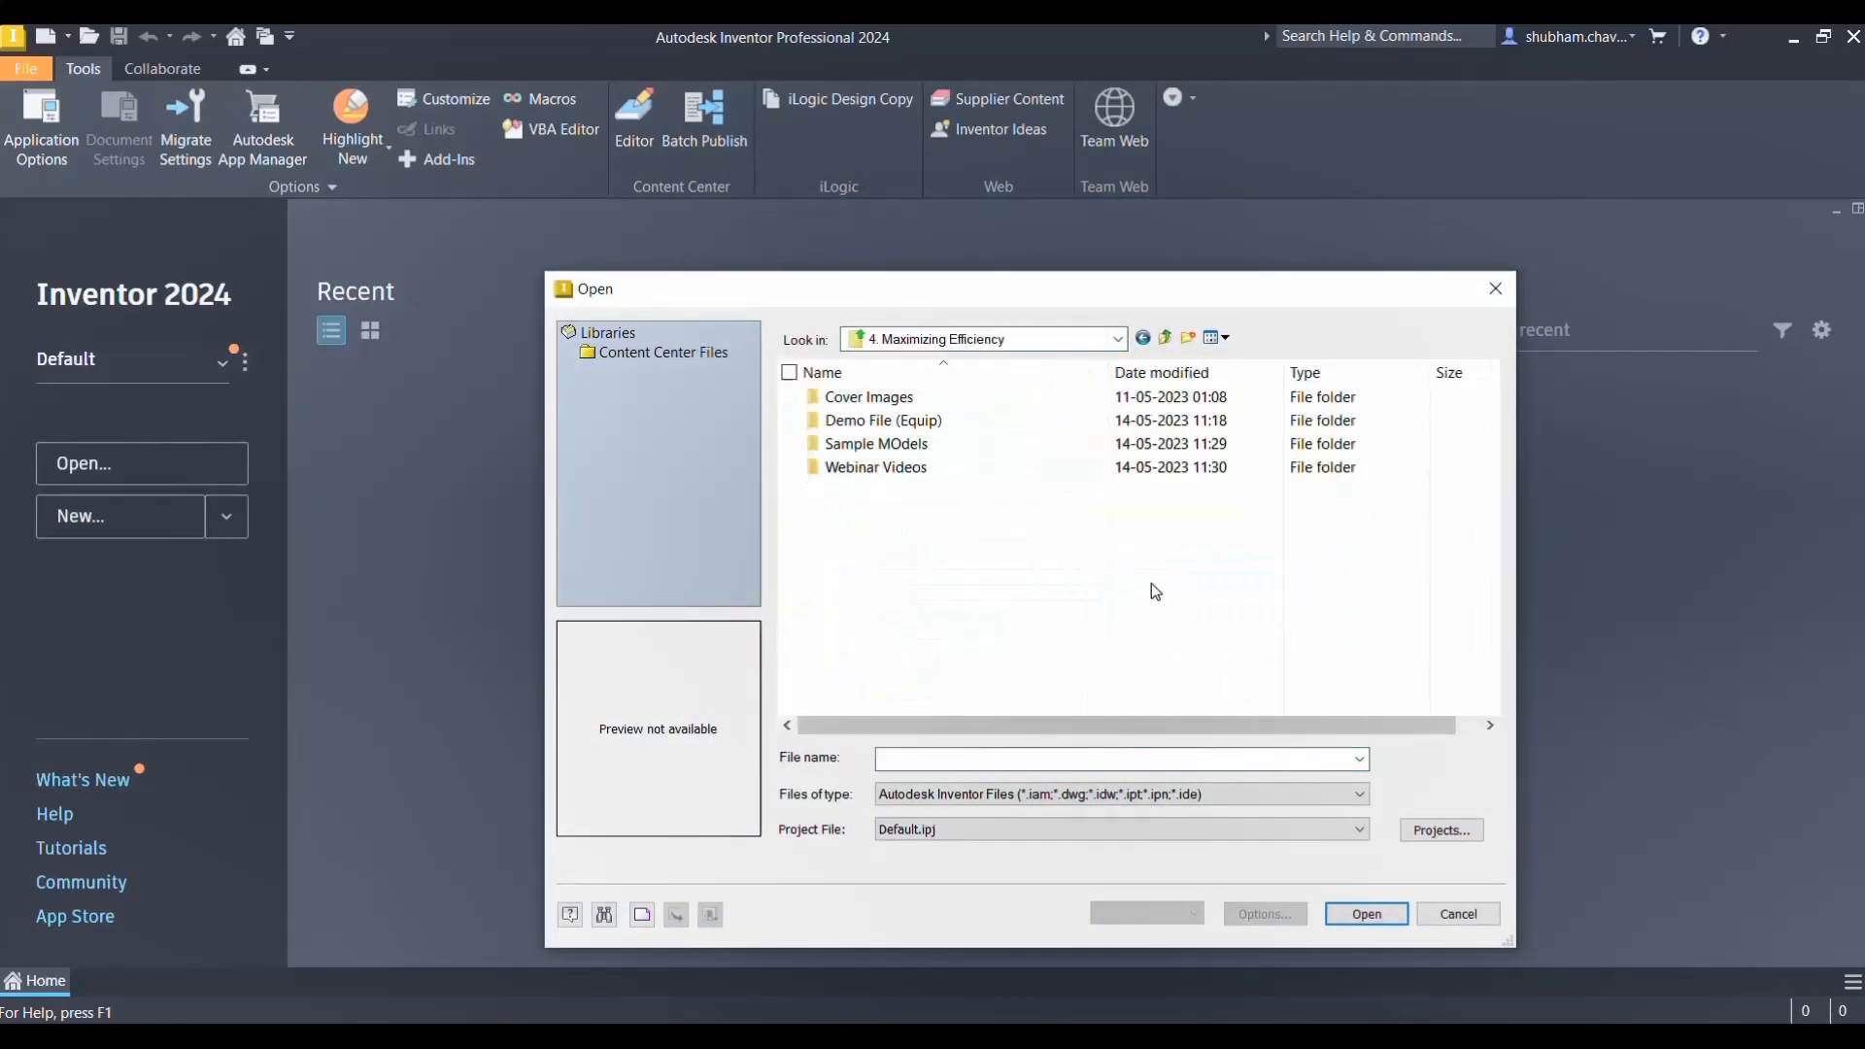
click(1170, 794)
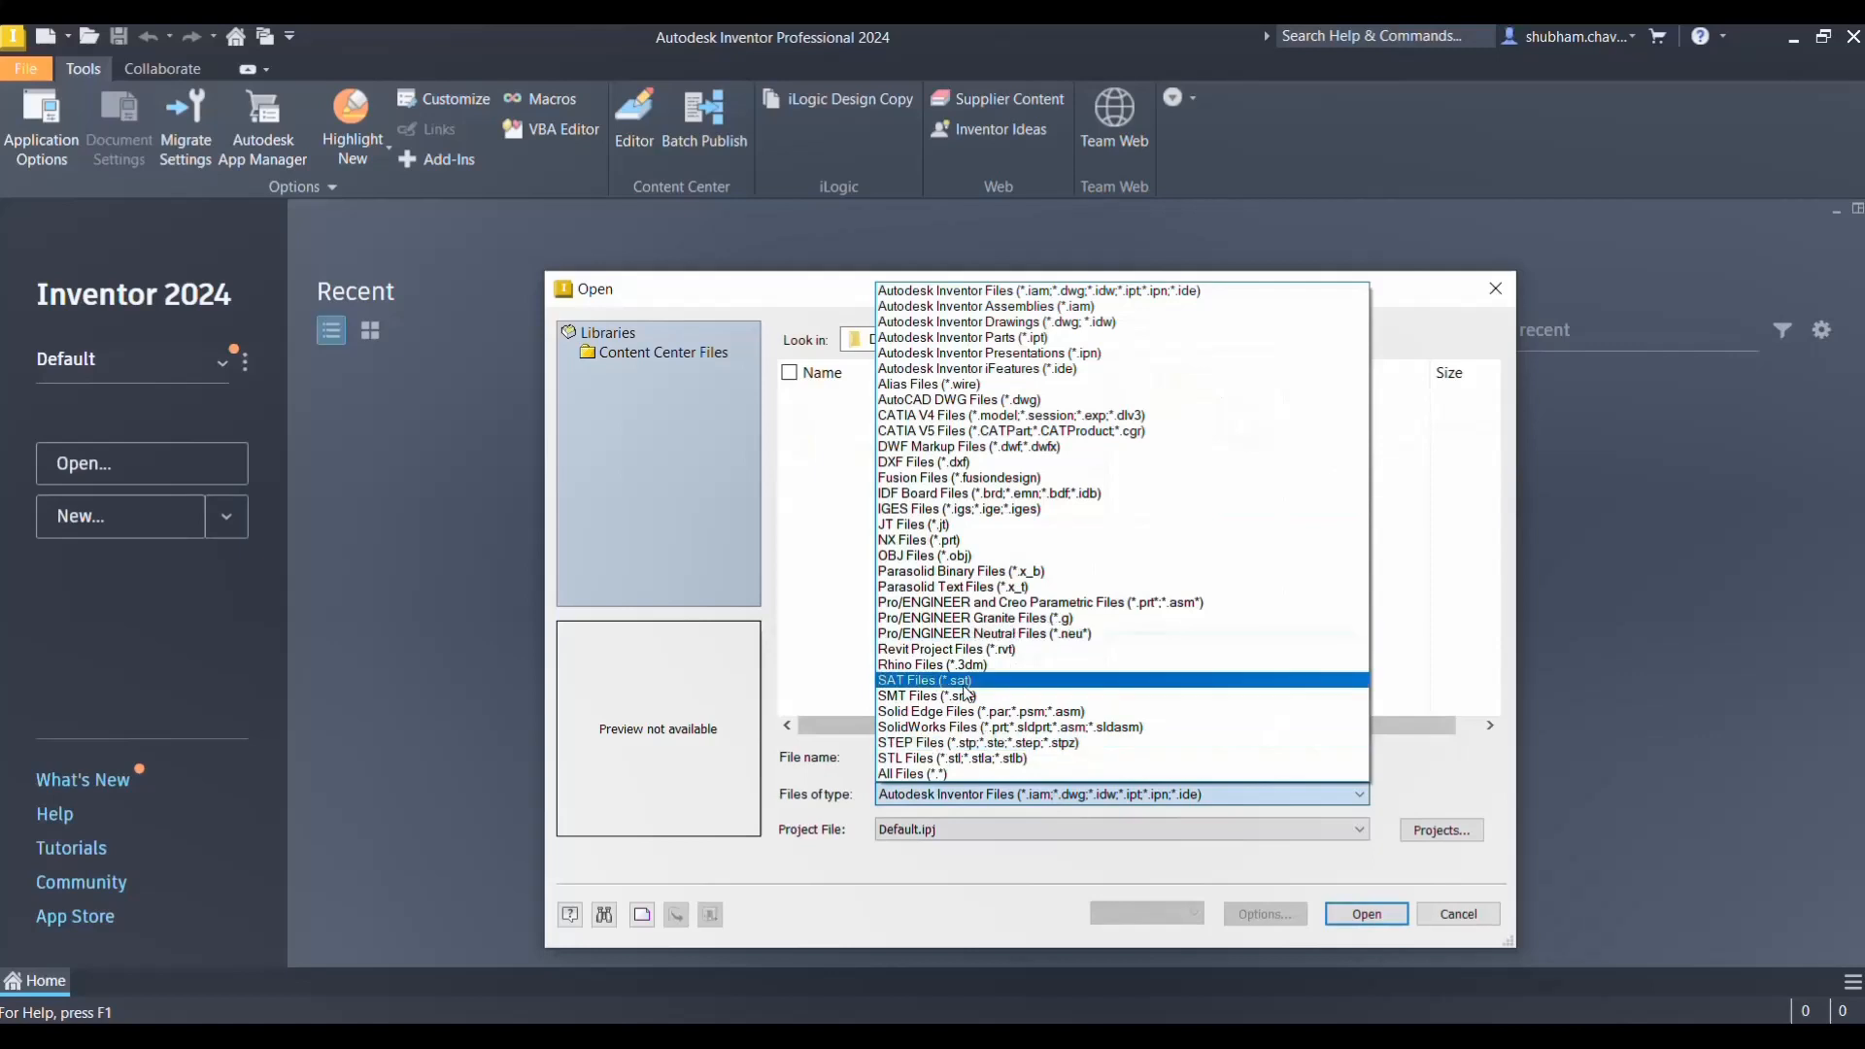
click(950, 774)
click(972, 400)
click(1366, 913)
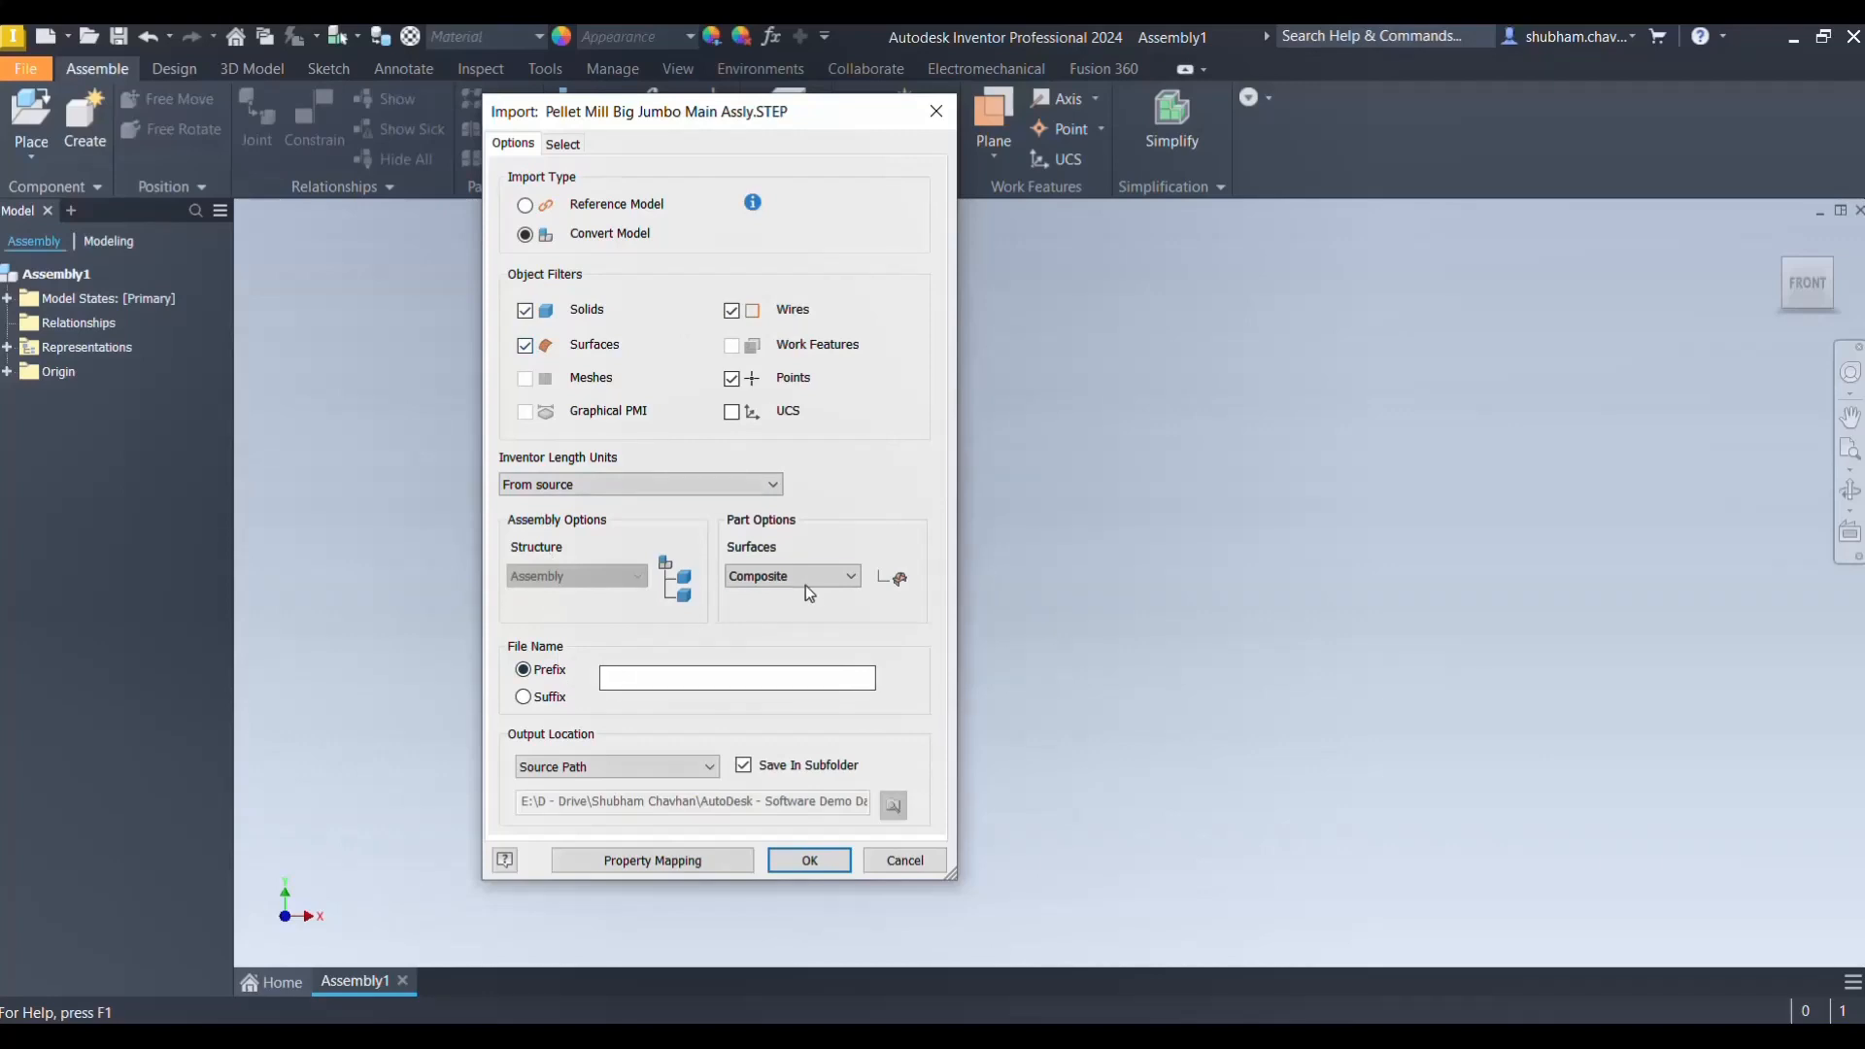
Import the STEP file as a converted model with millimeter length units, composite surfaces and the source path as output location
click(851, 575)
click(851, 575)
click(699, 486)
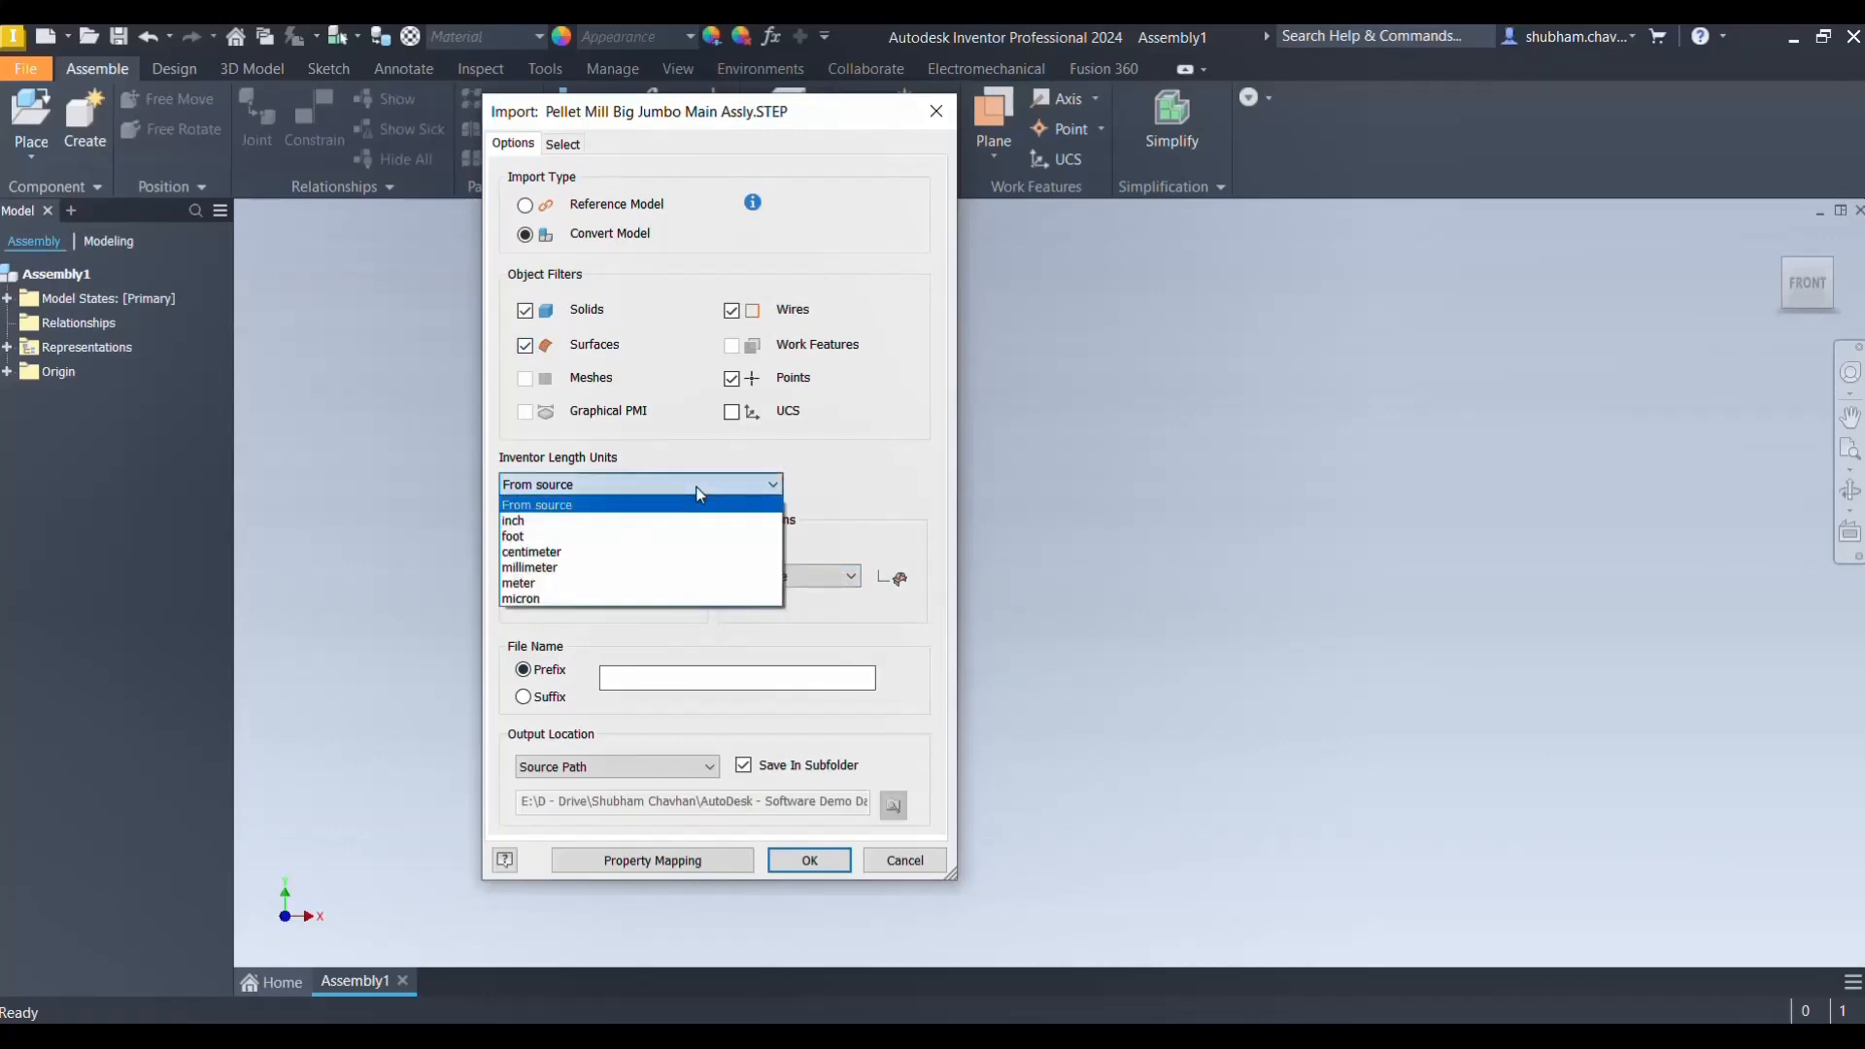
click(571, 567)
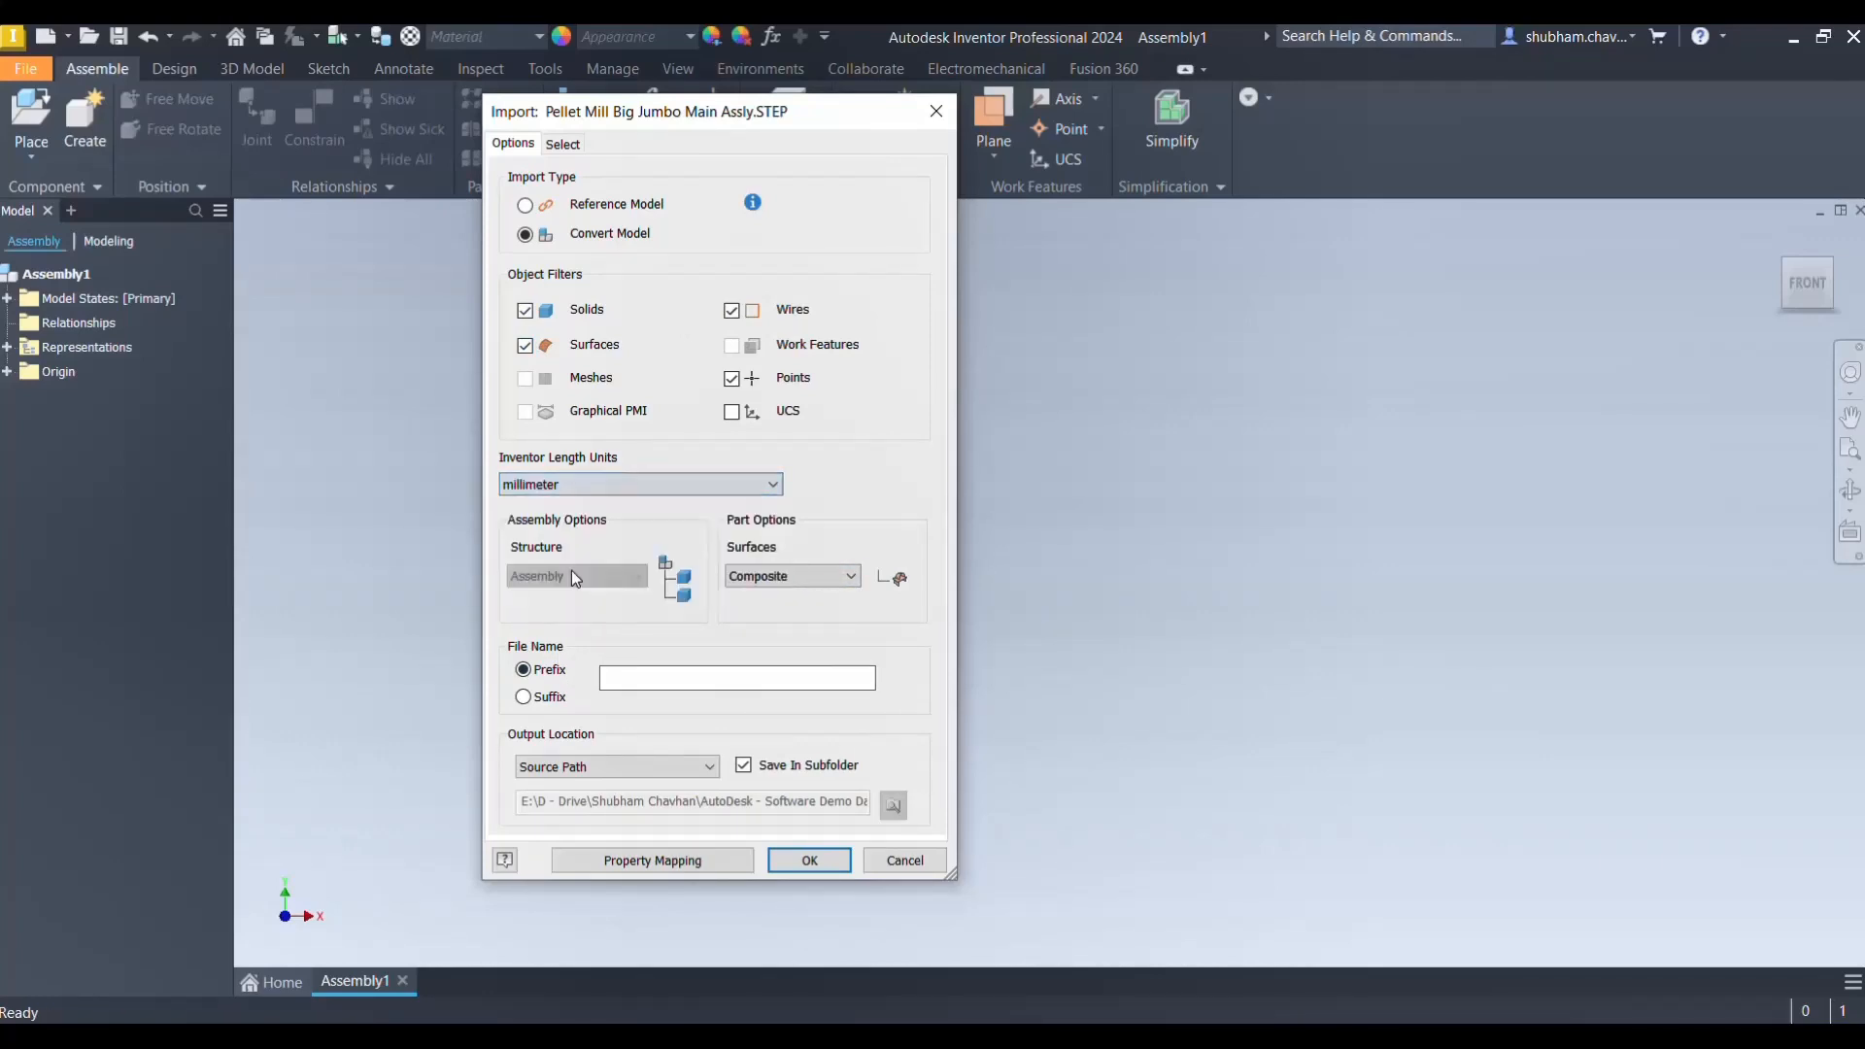
click(566, 765)
click(556, 782)
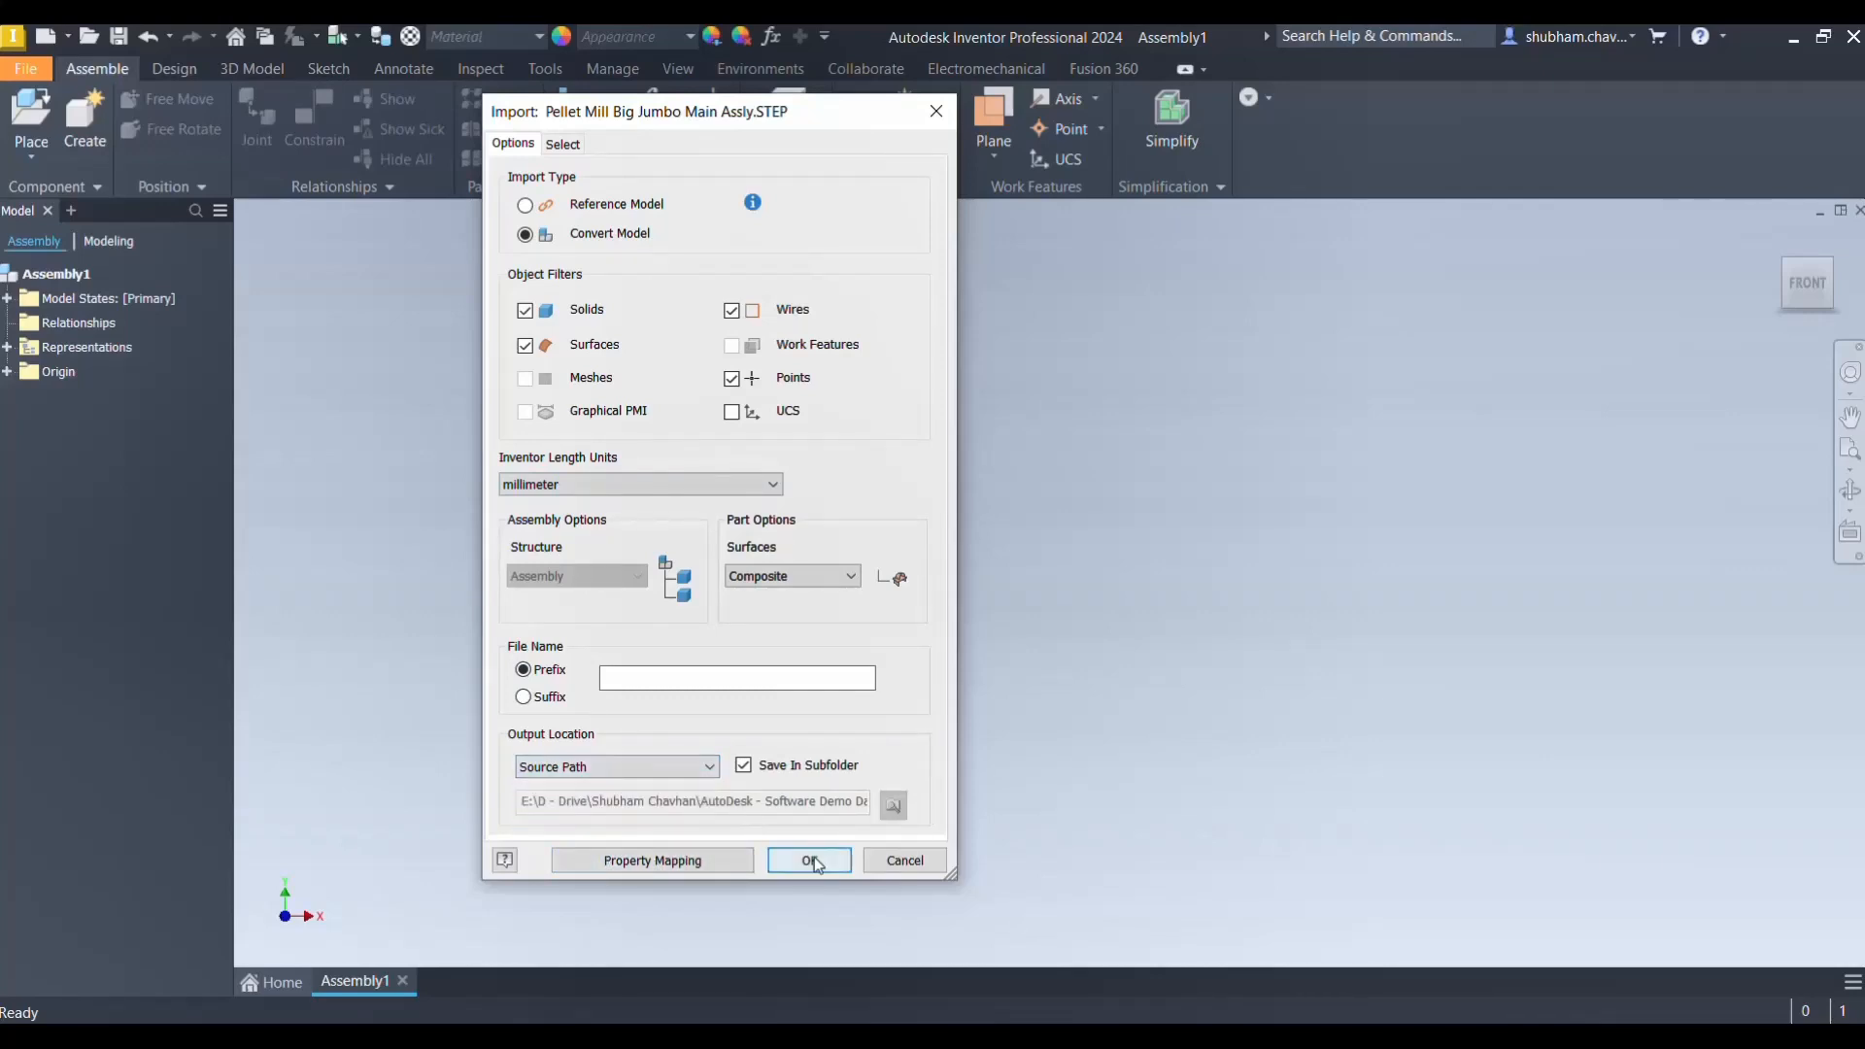
click(562, 143)
click(506, 147)
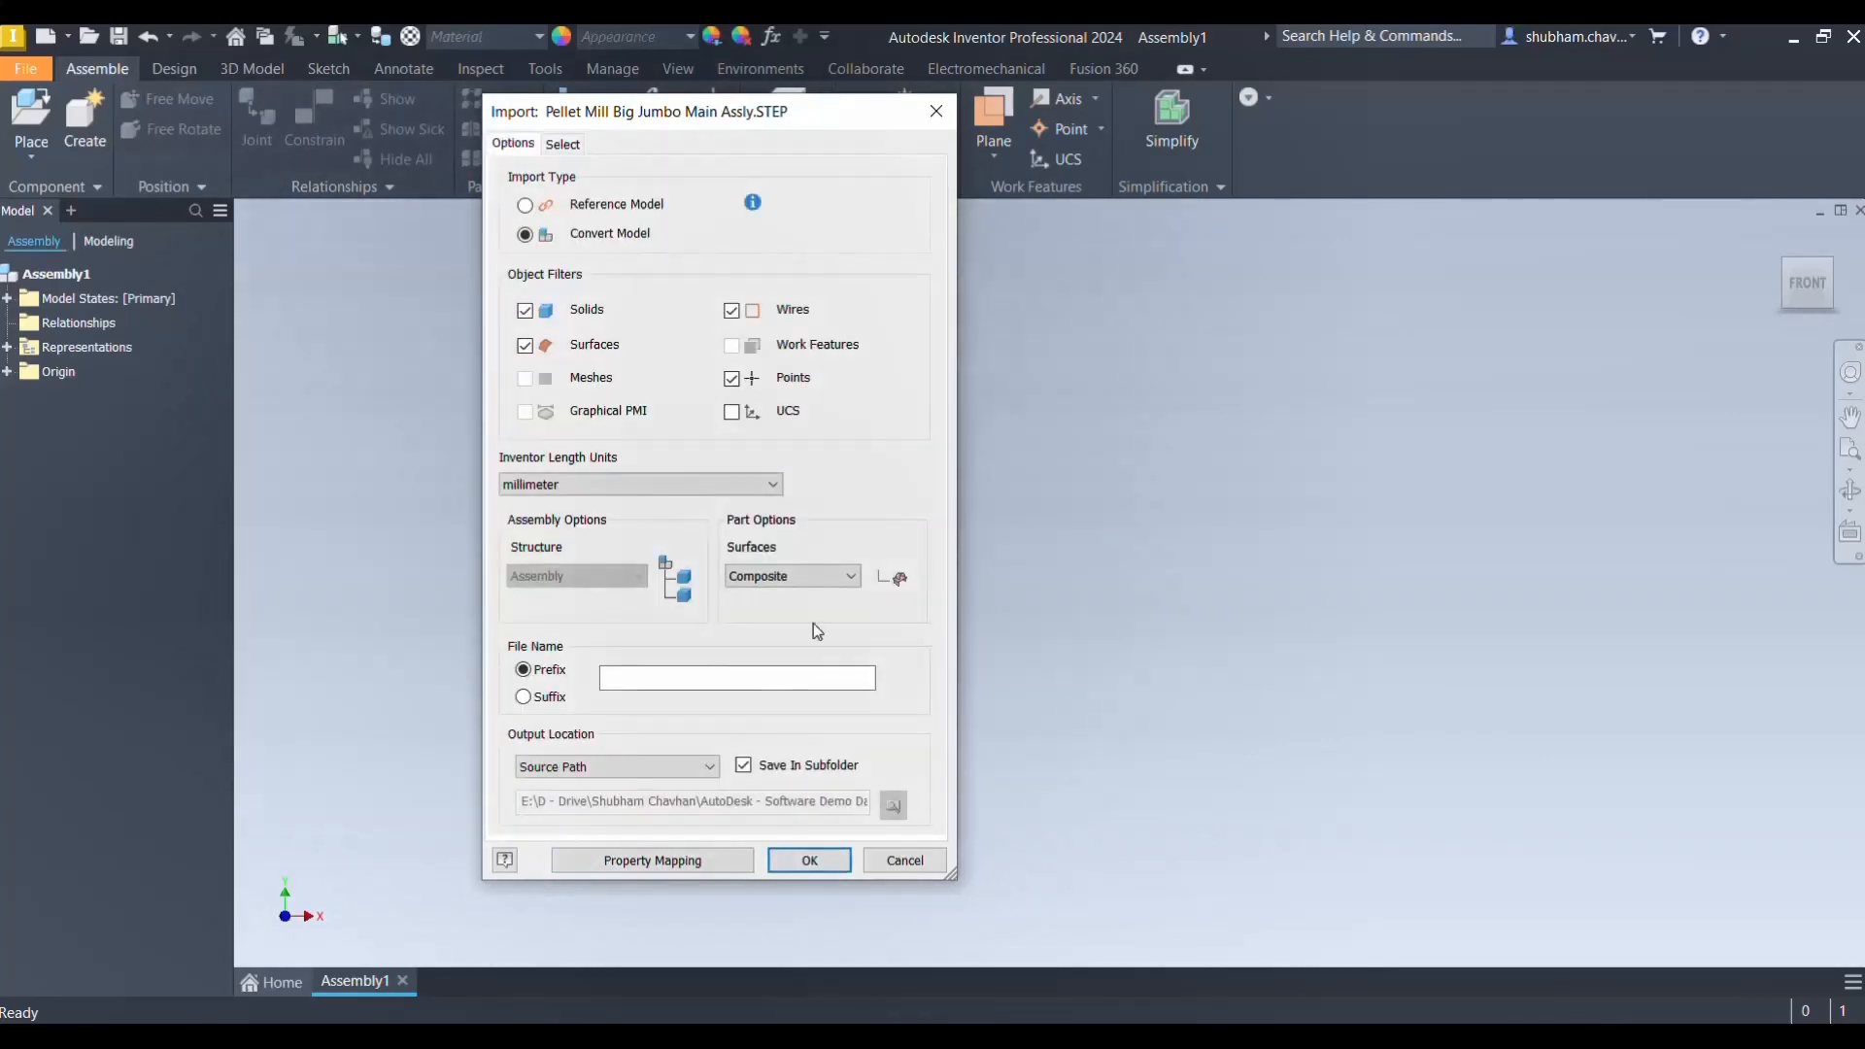
click(809, 860)
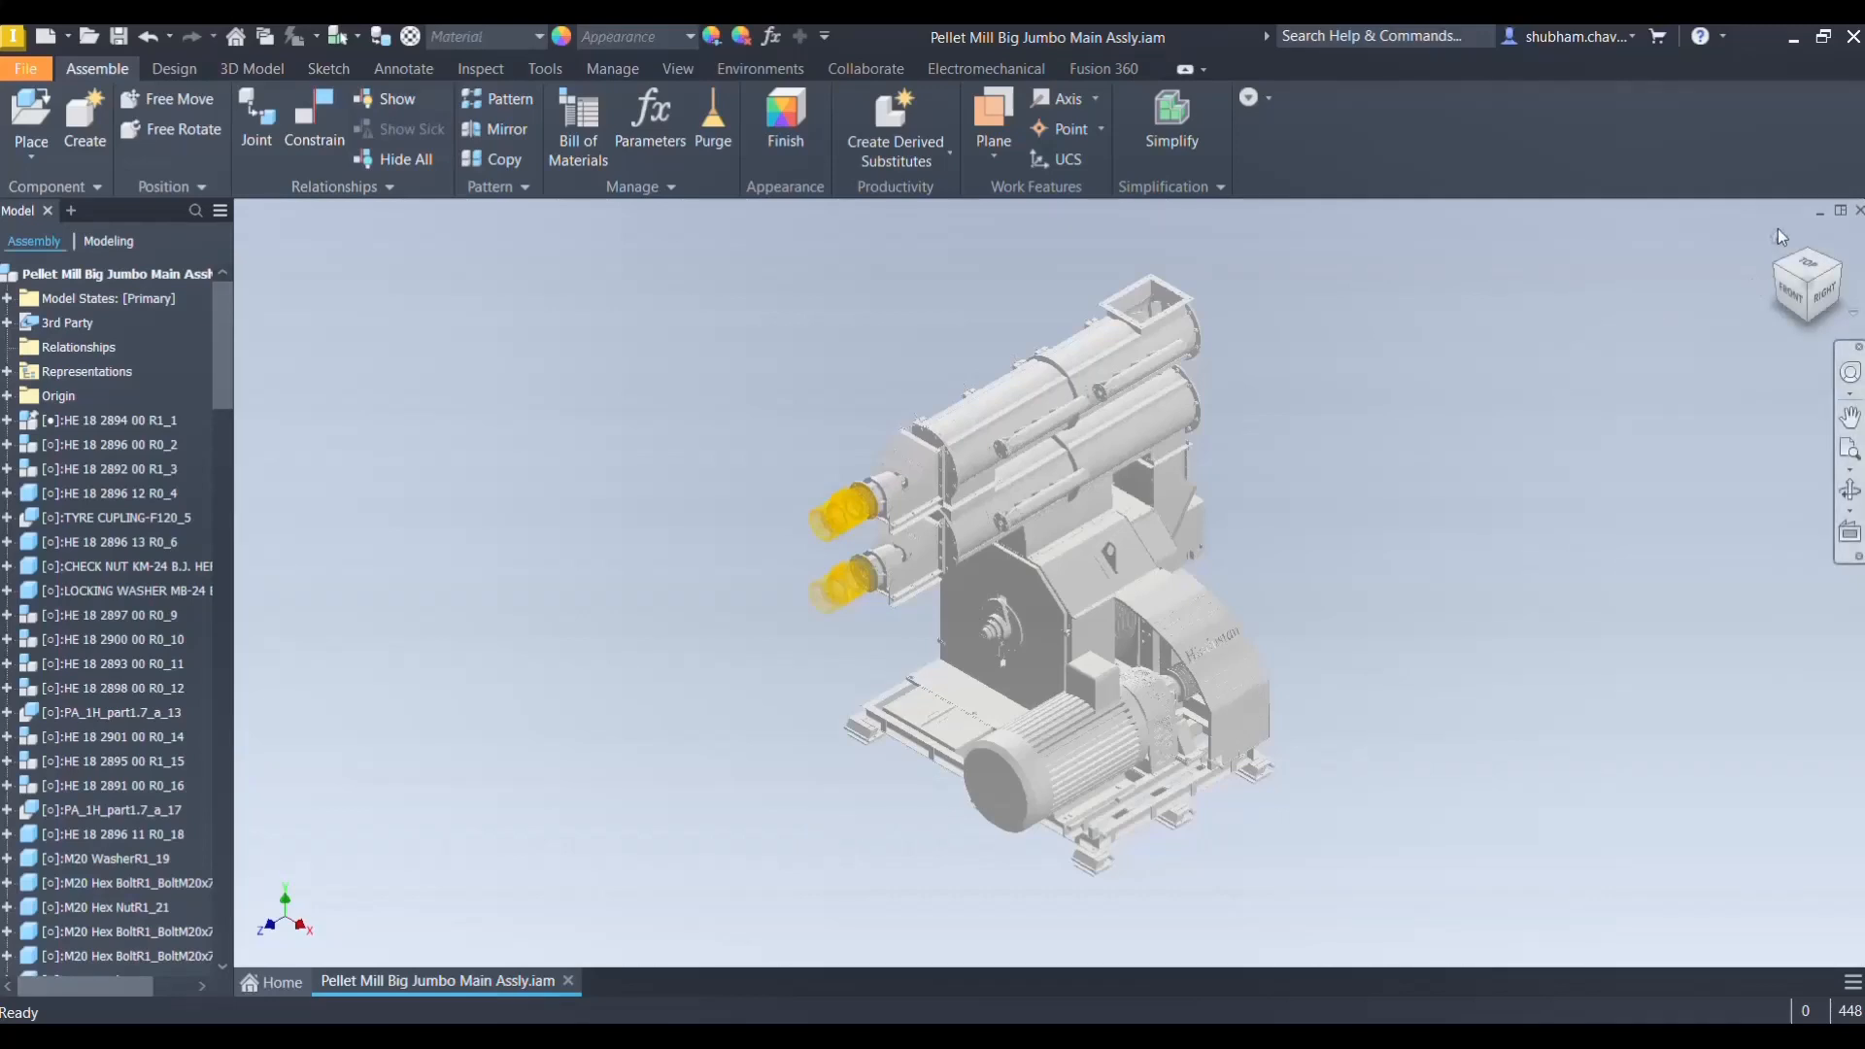
Set the visual style of the pellet mill assembly to shaded with edges
click(1781, 299)
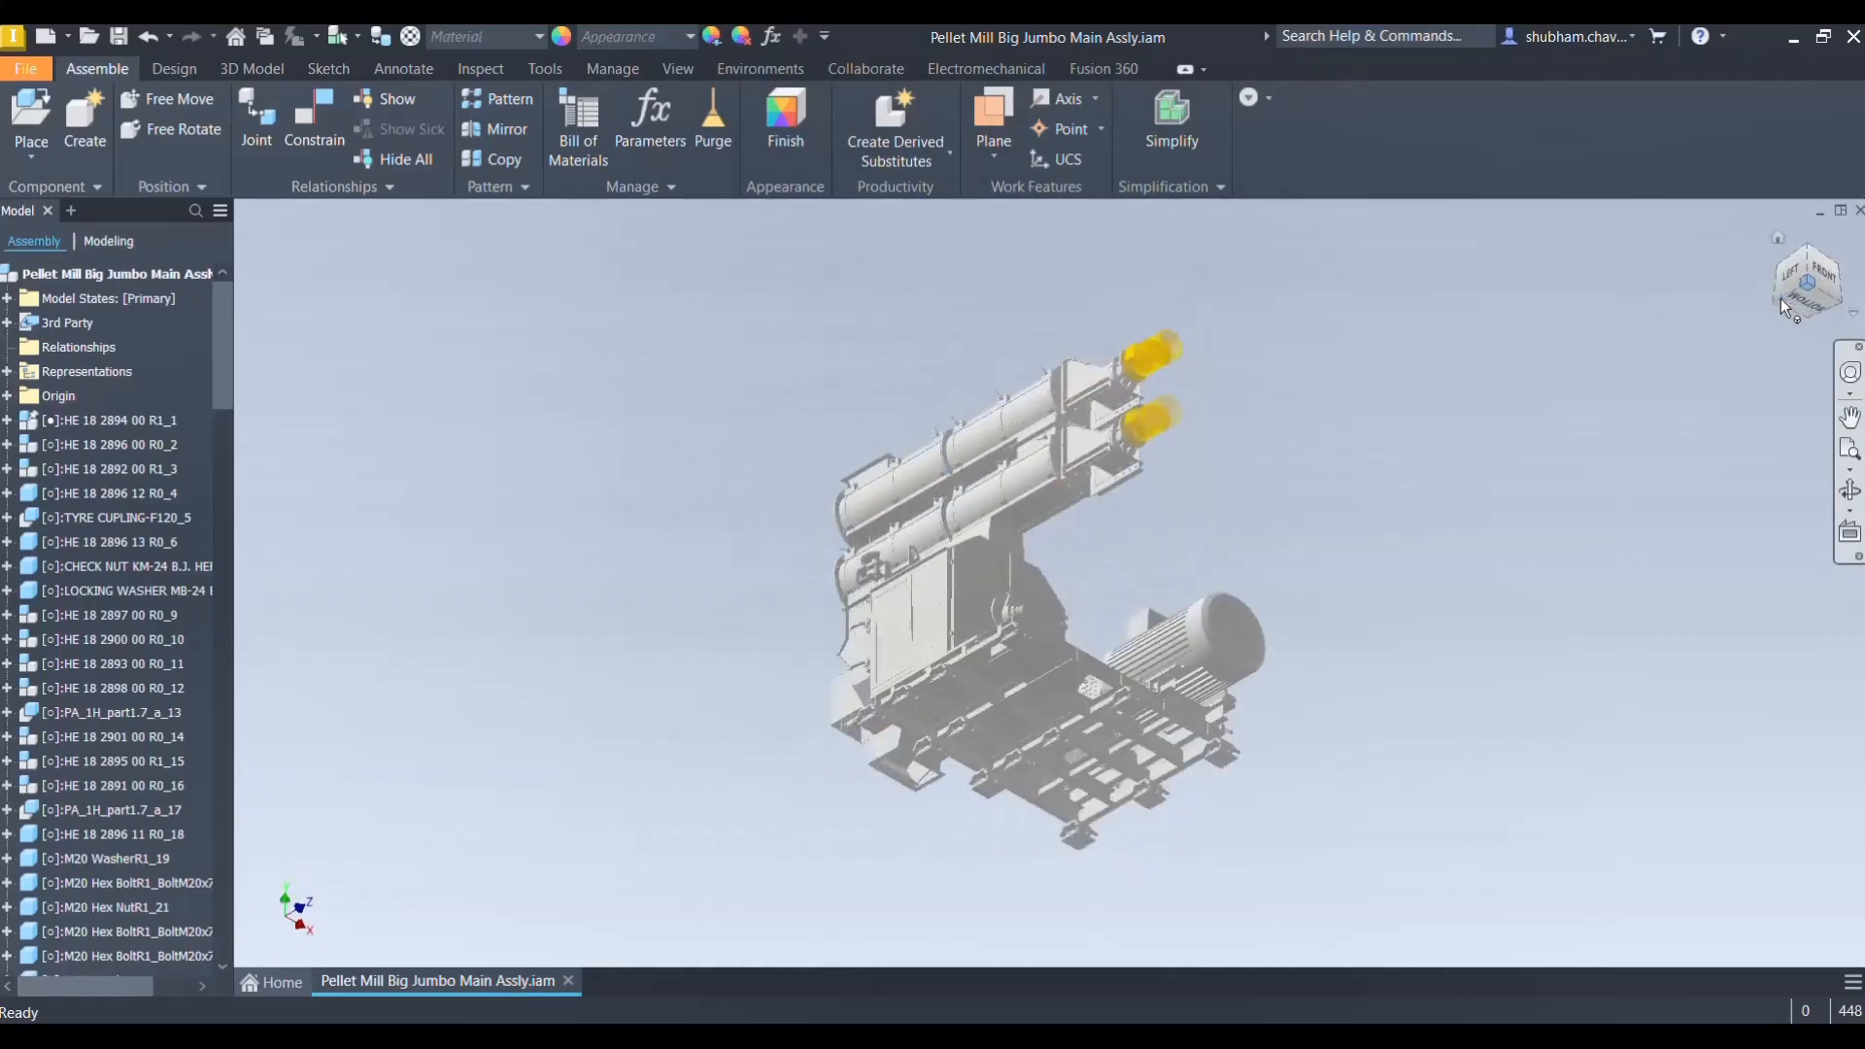
click(1811, 318)
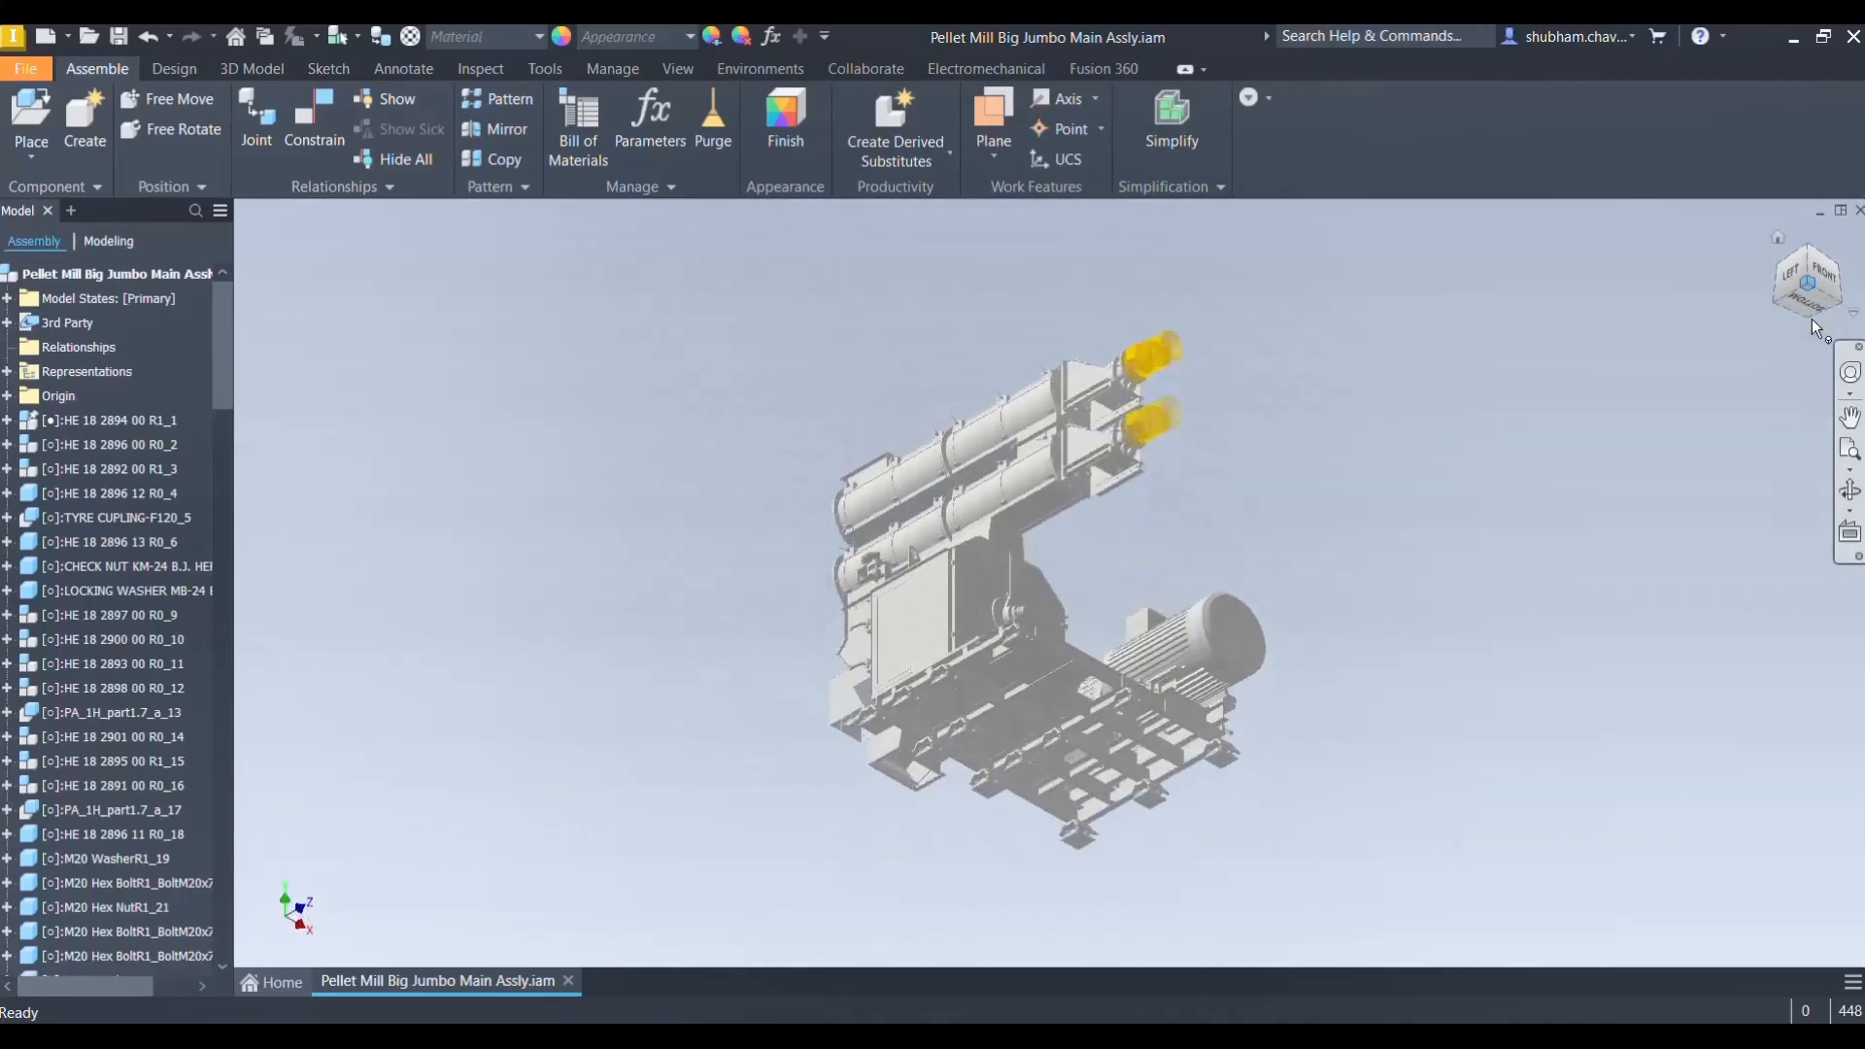
click(1787, 304)
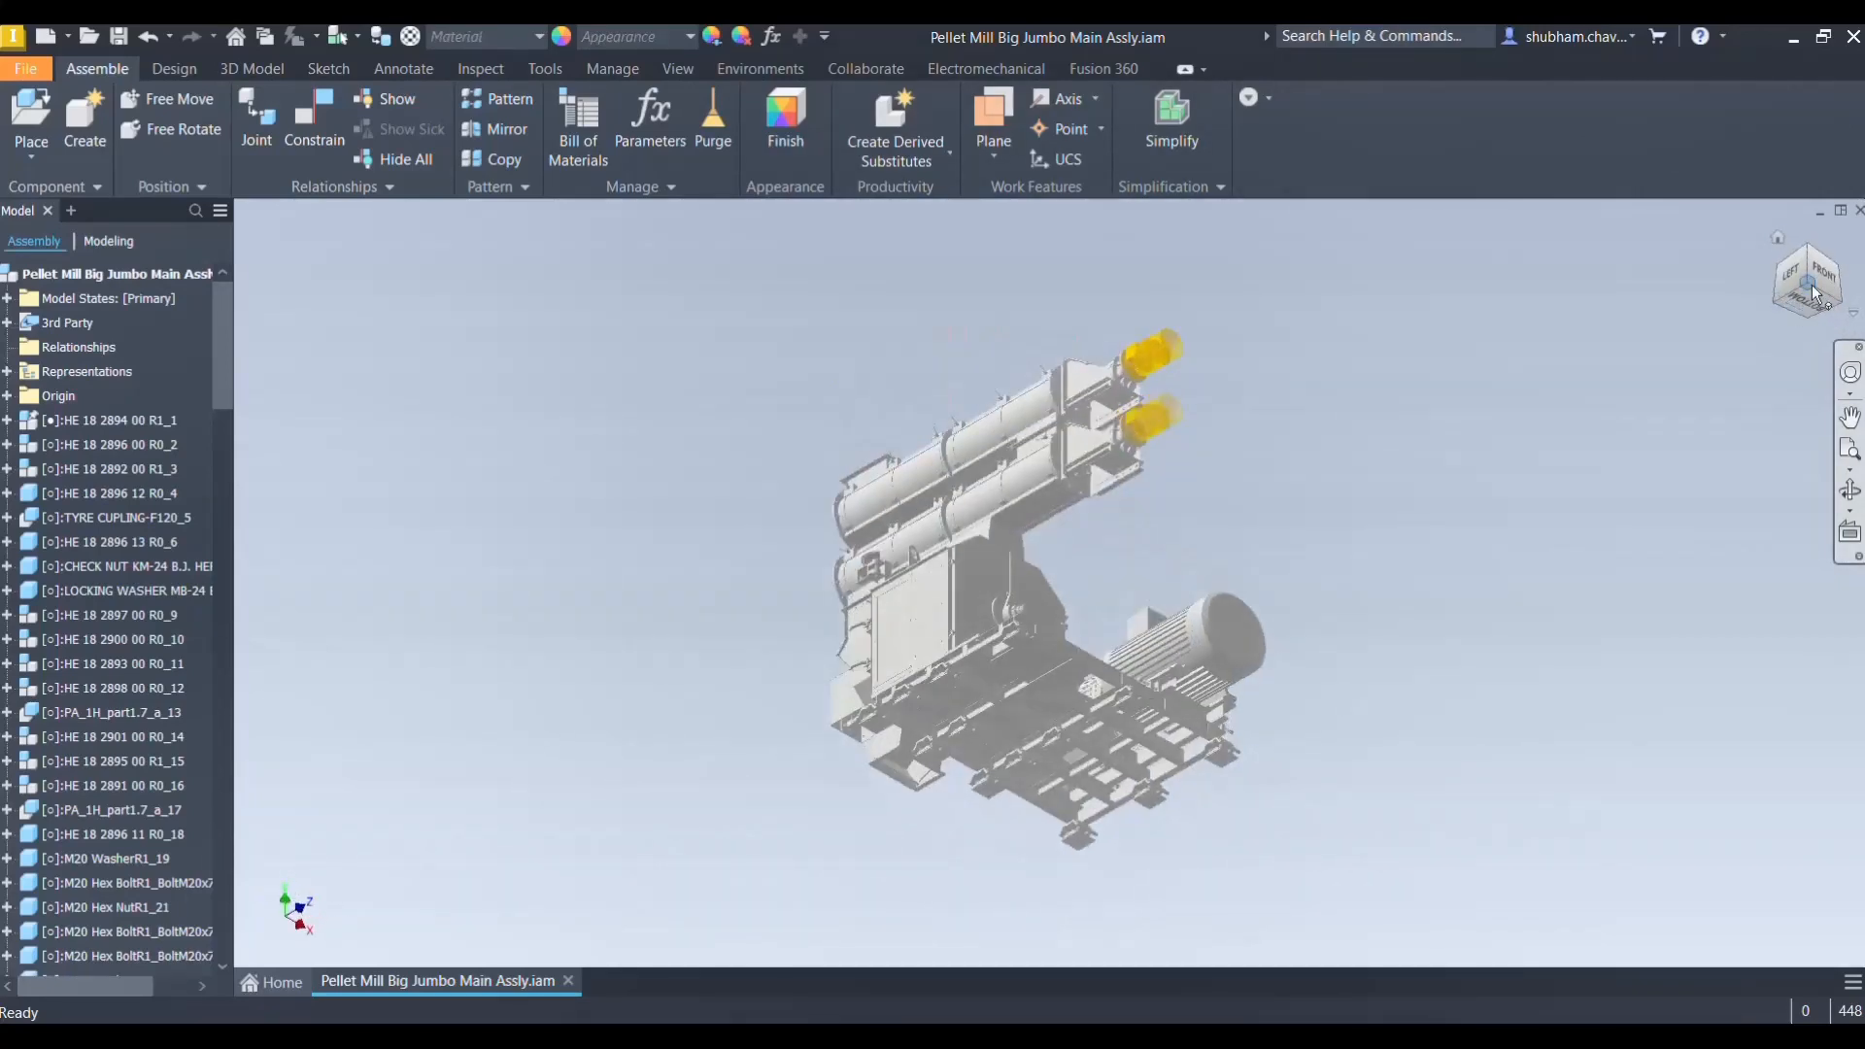
click(1768, 282)
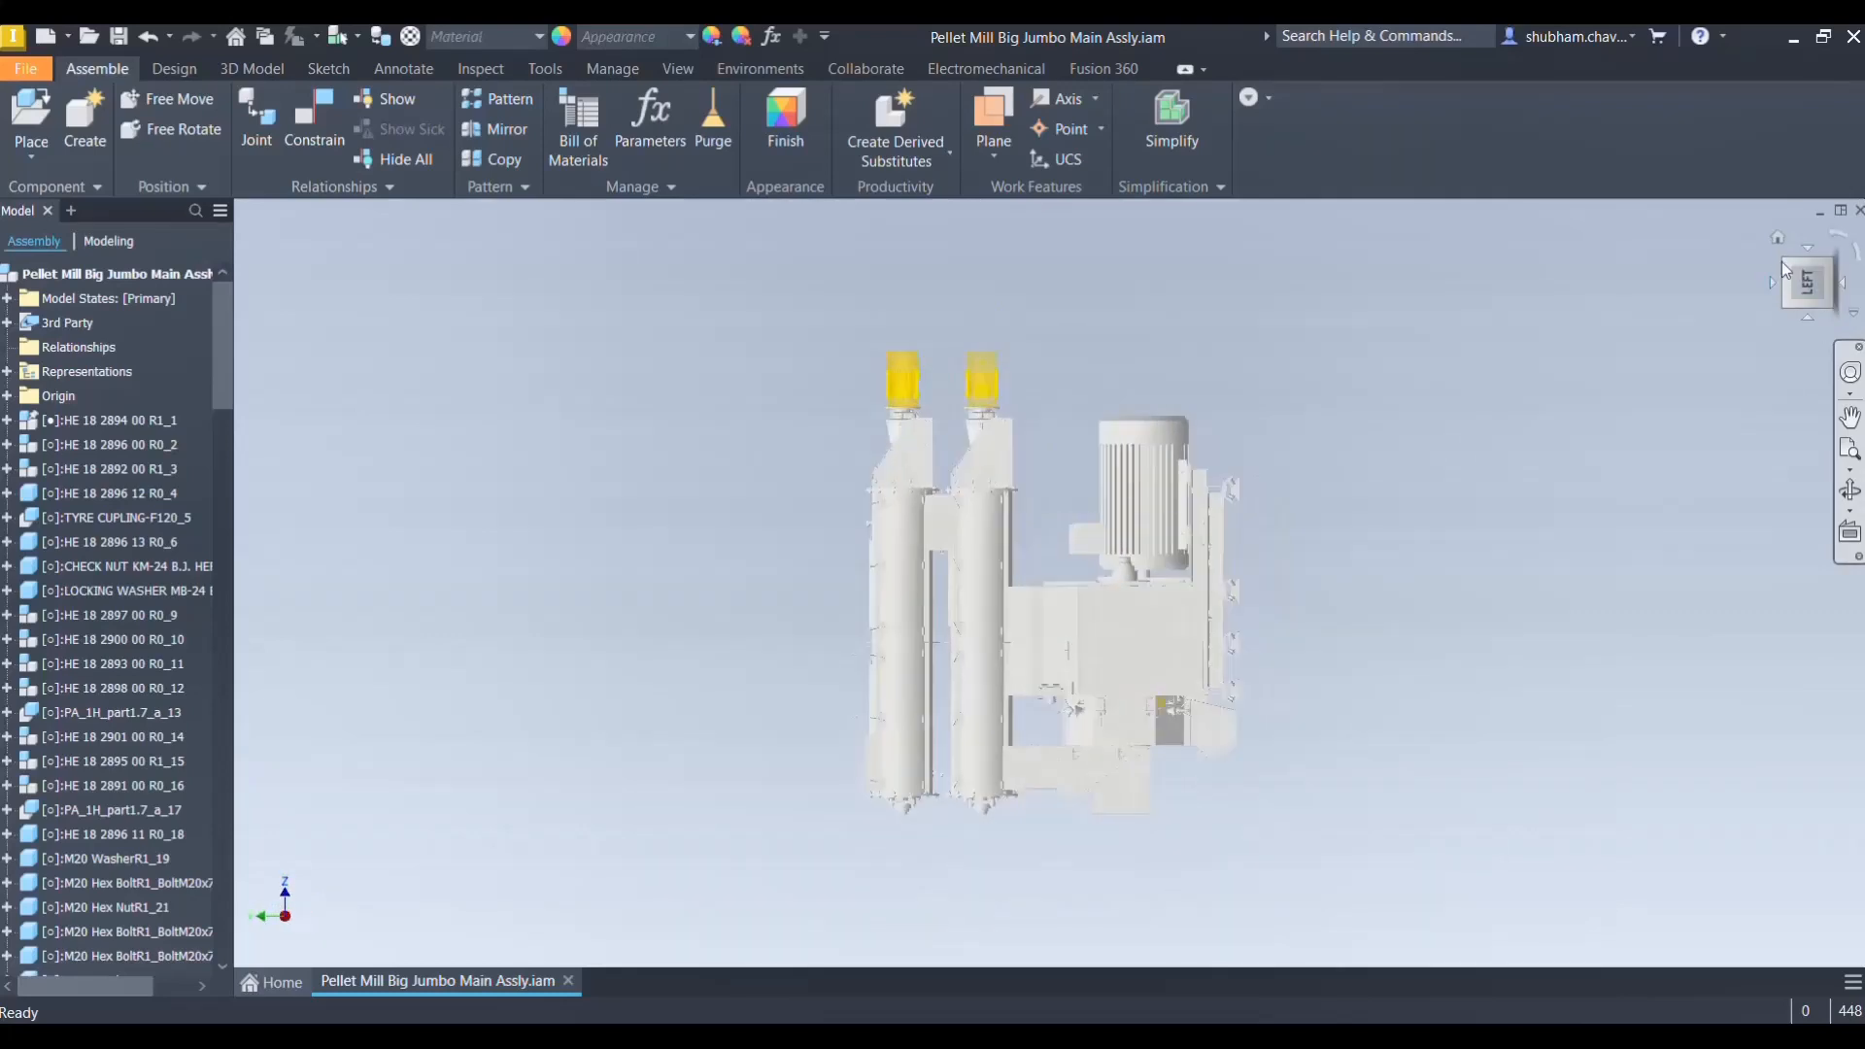
click(1785, 260)
click(1813, 248)
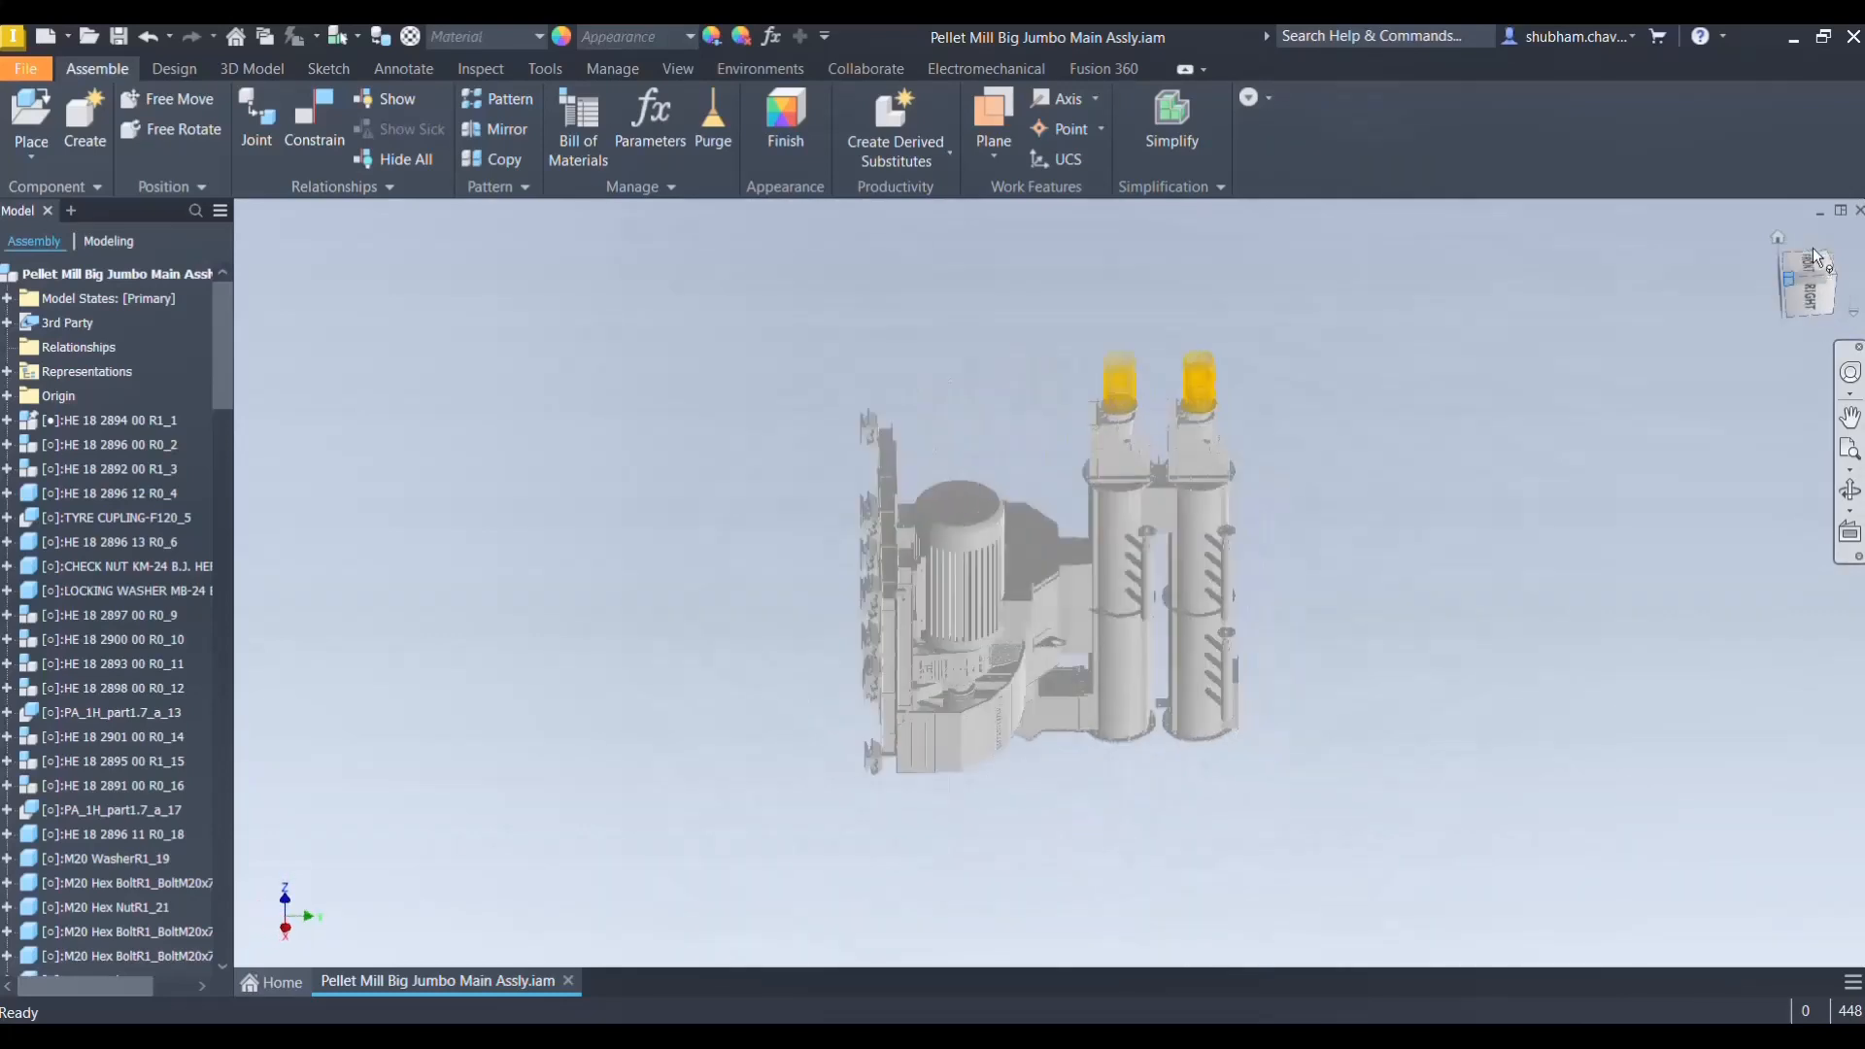
click(675, 77)
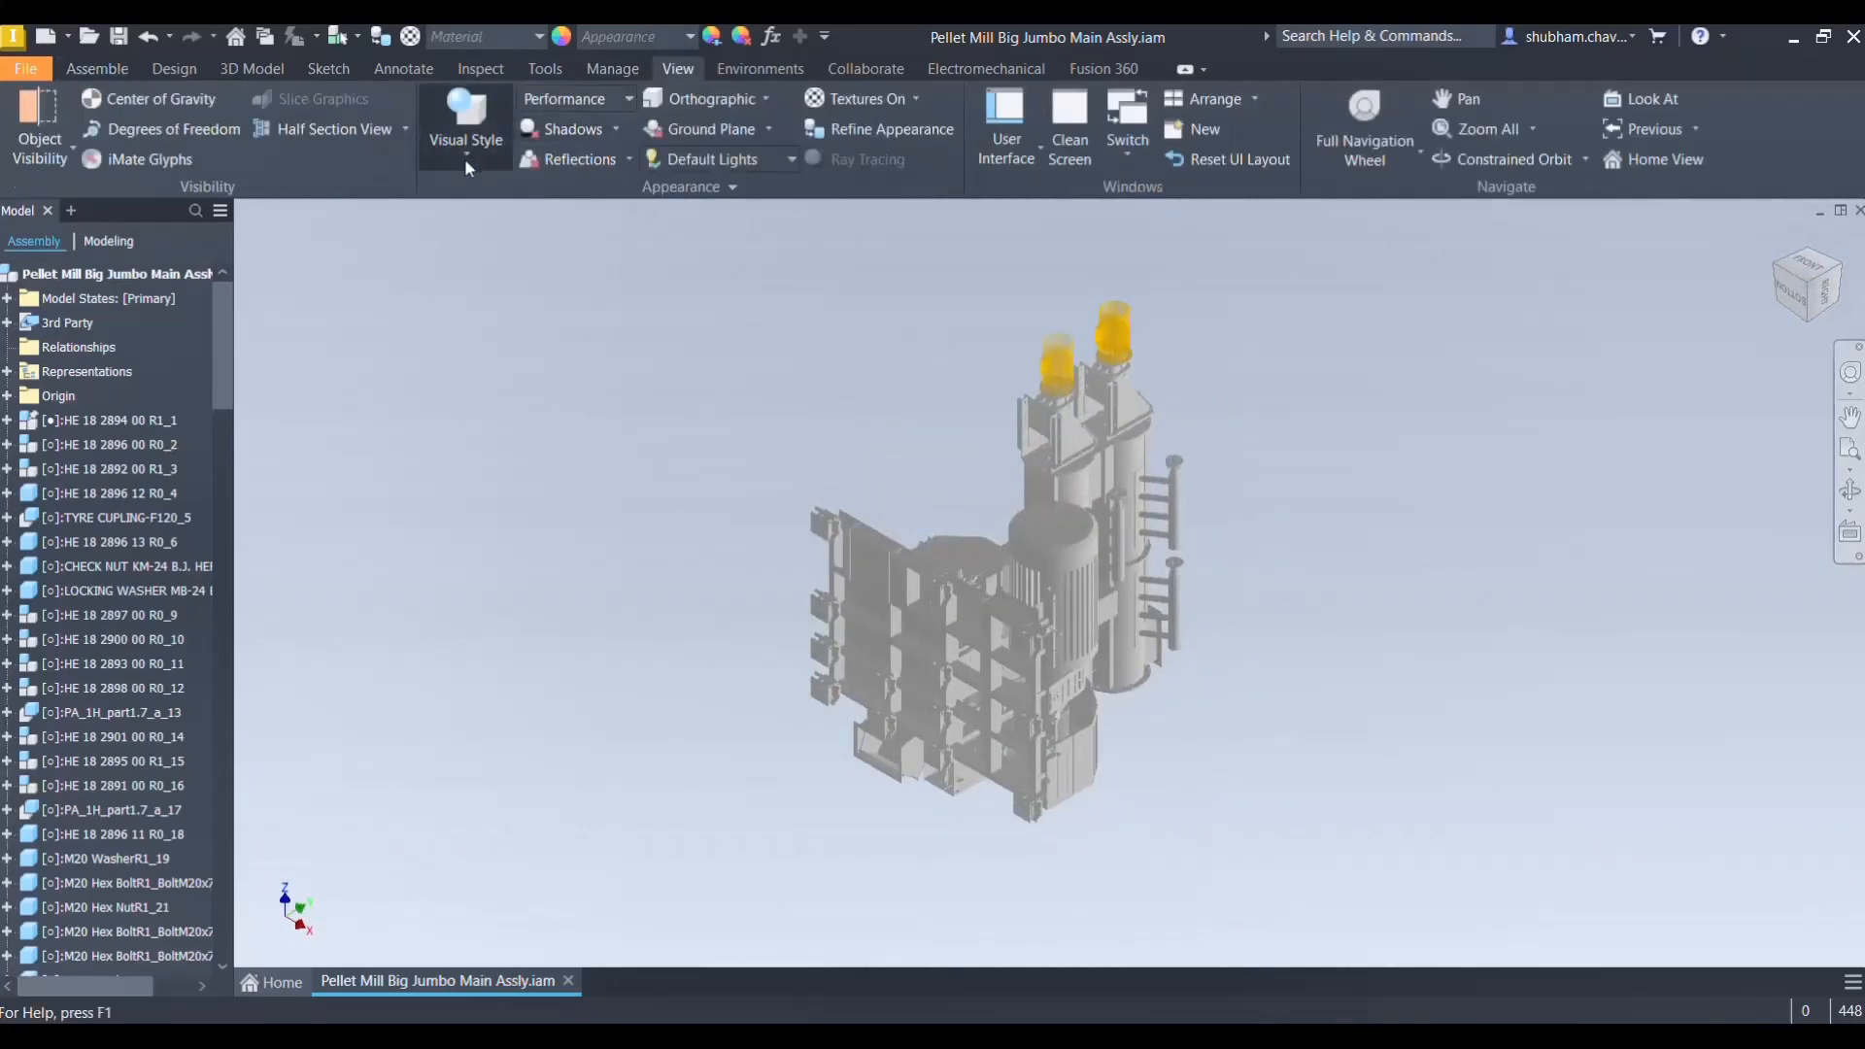
click(464, 155)
click(507, 295)
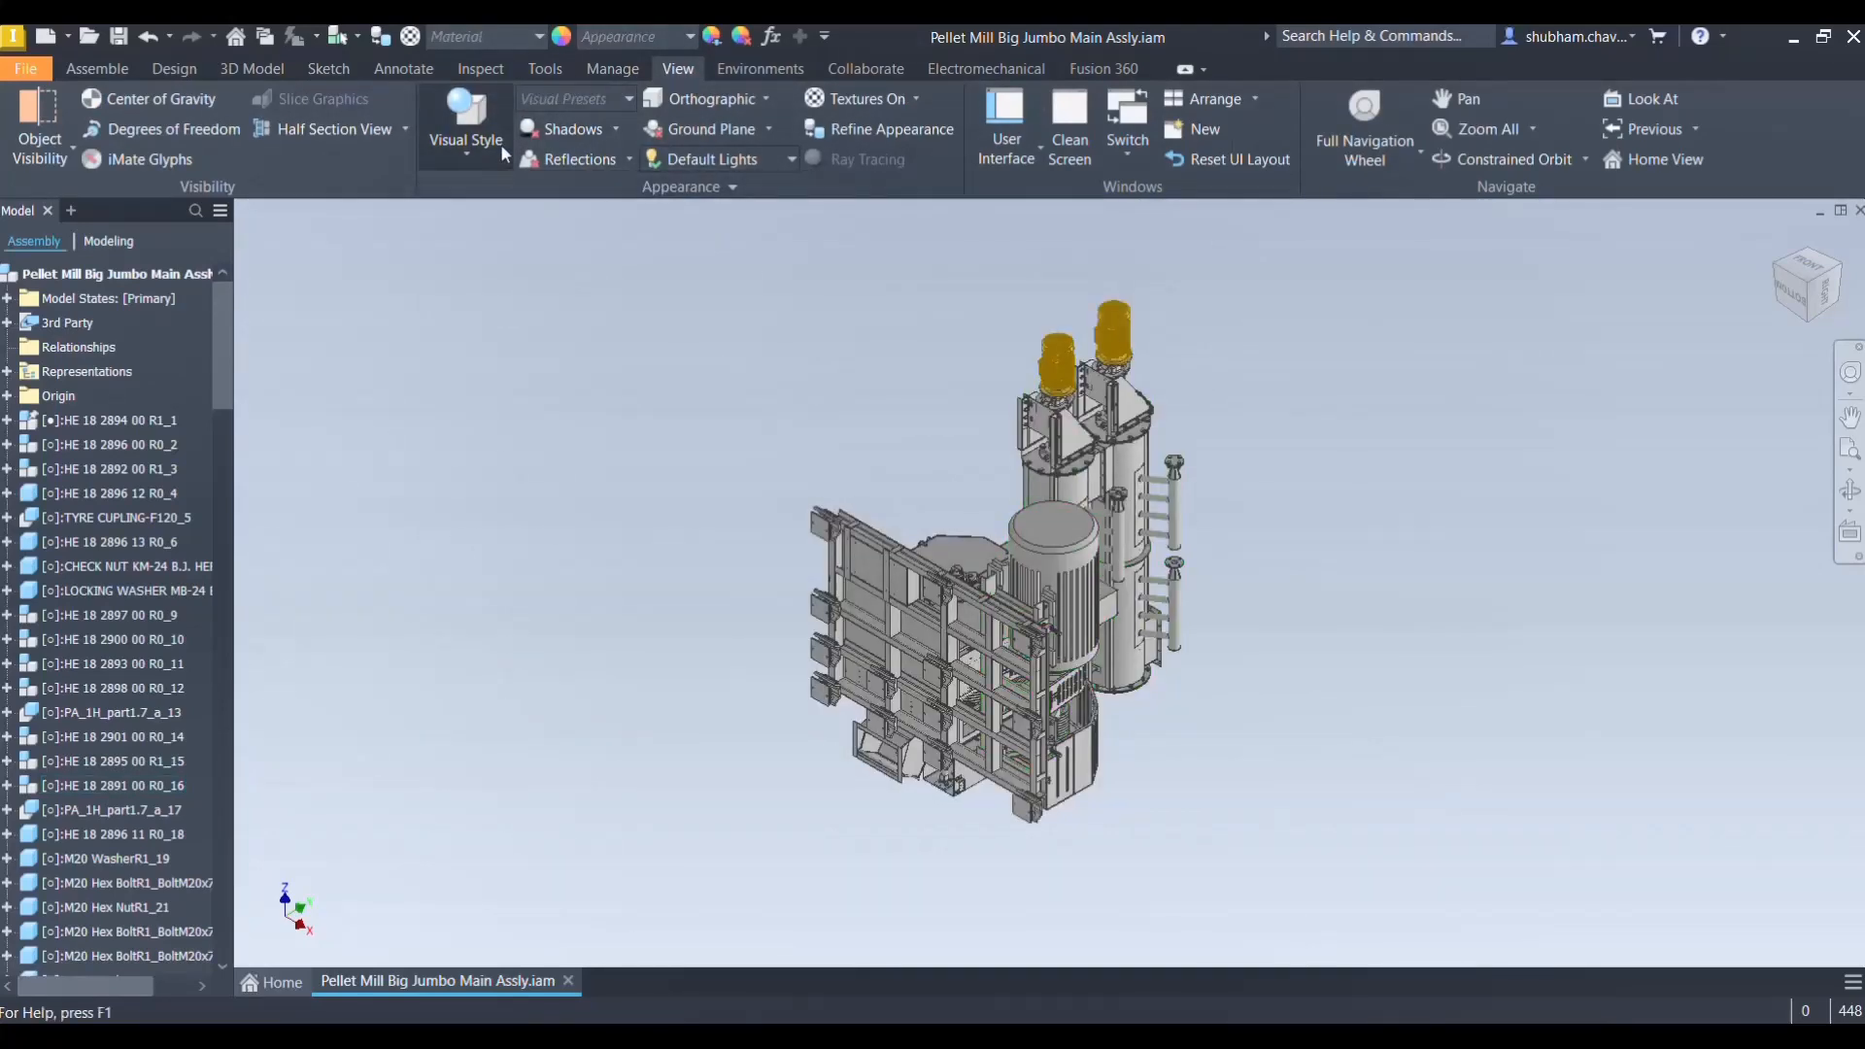
Try perspective projection on the assembly in its home view and restore orthographic projection
click(714, 98)
click(728, 191)
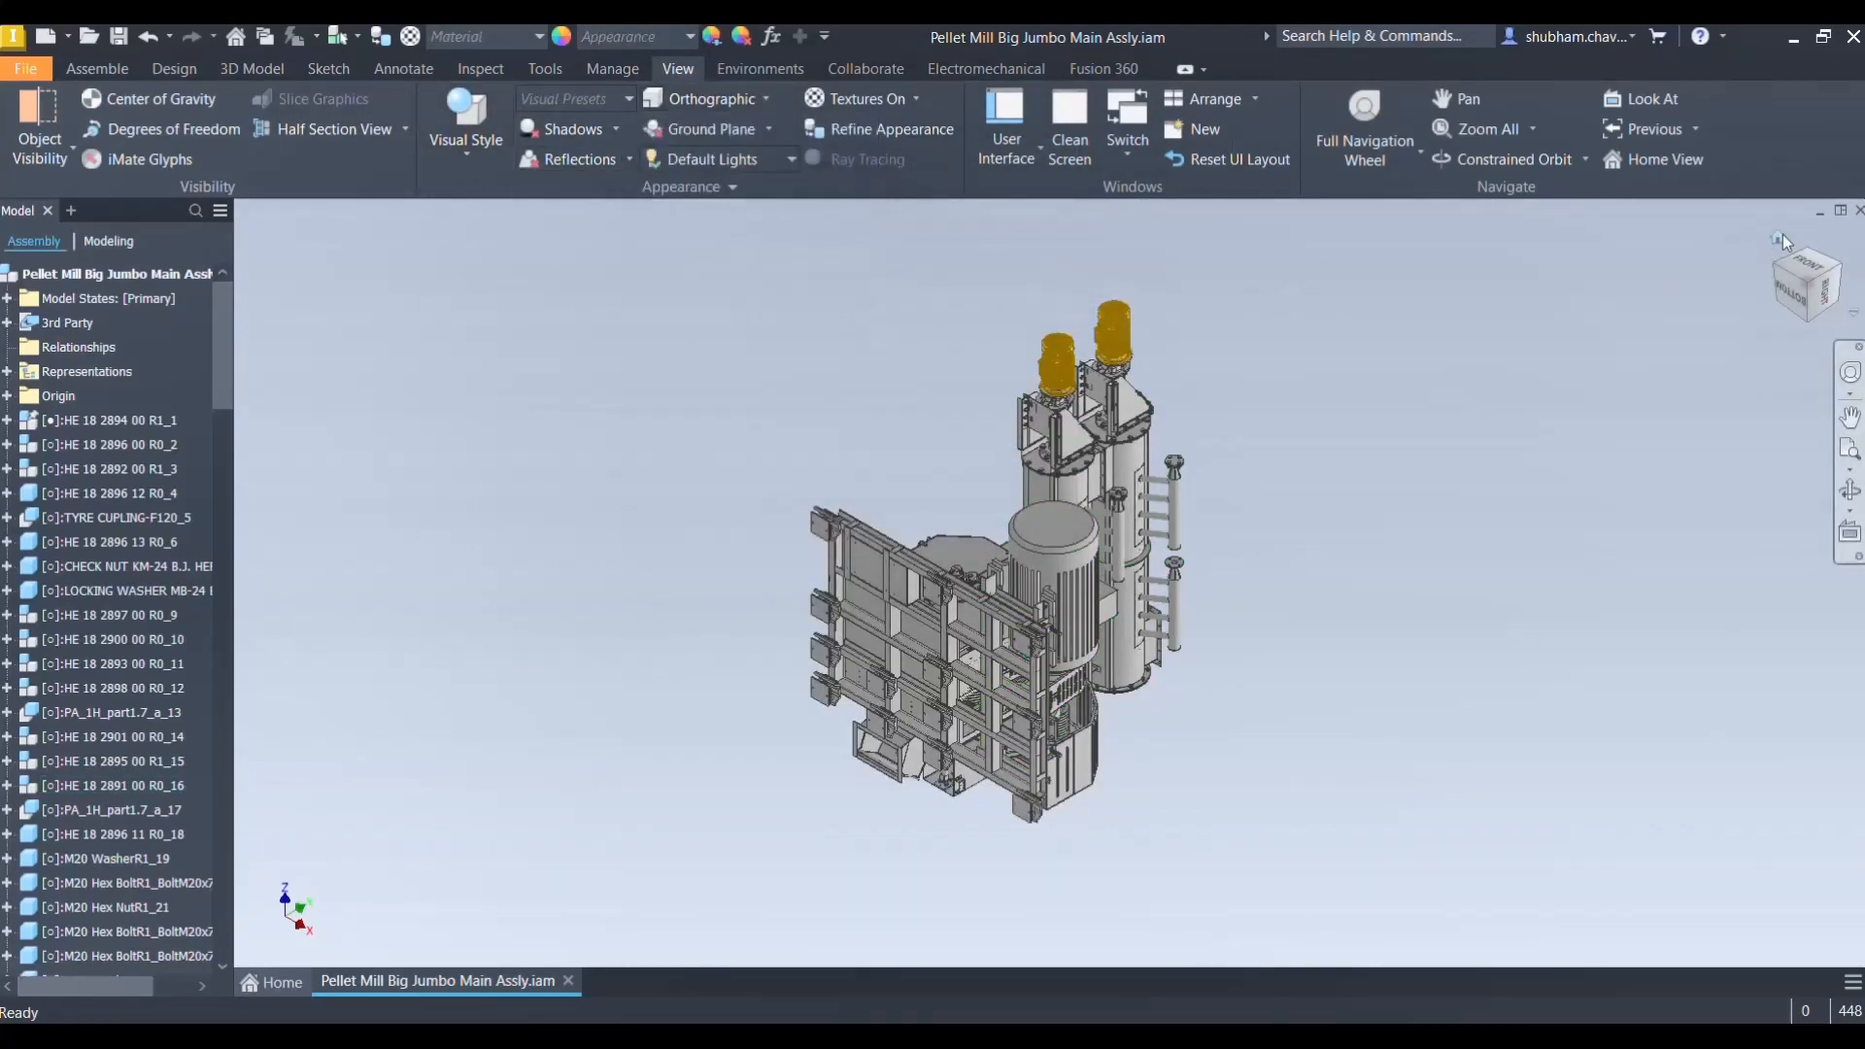
click(1781, 236)
right_click(1782, 235)
click(1707, 295)
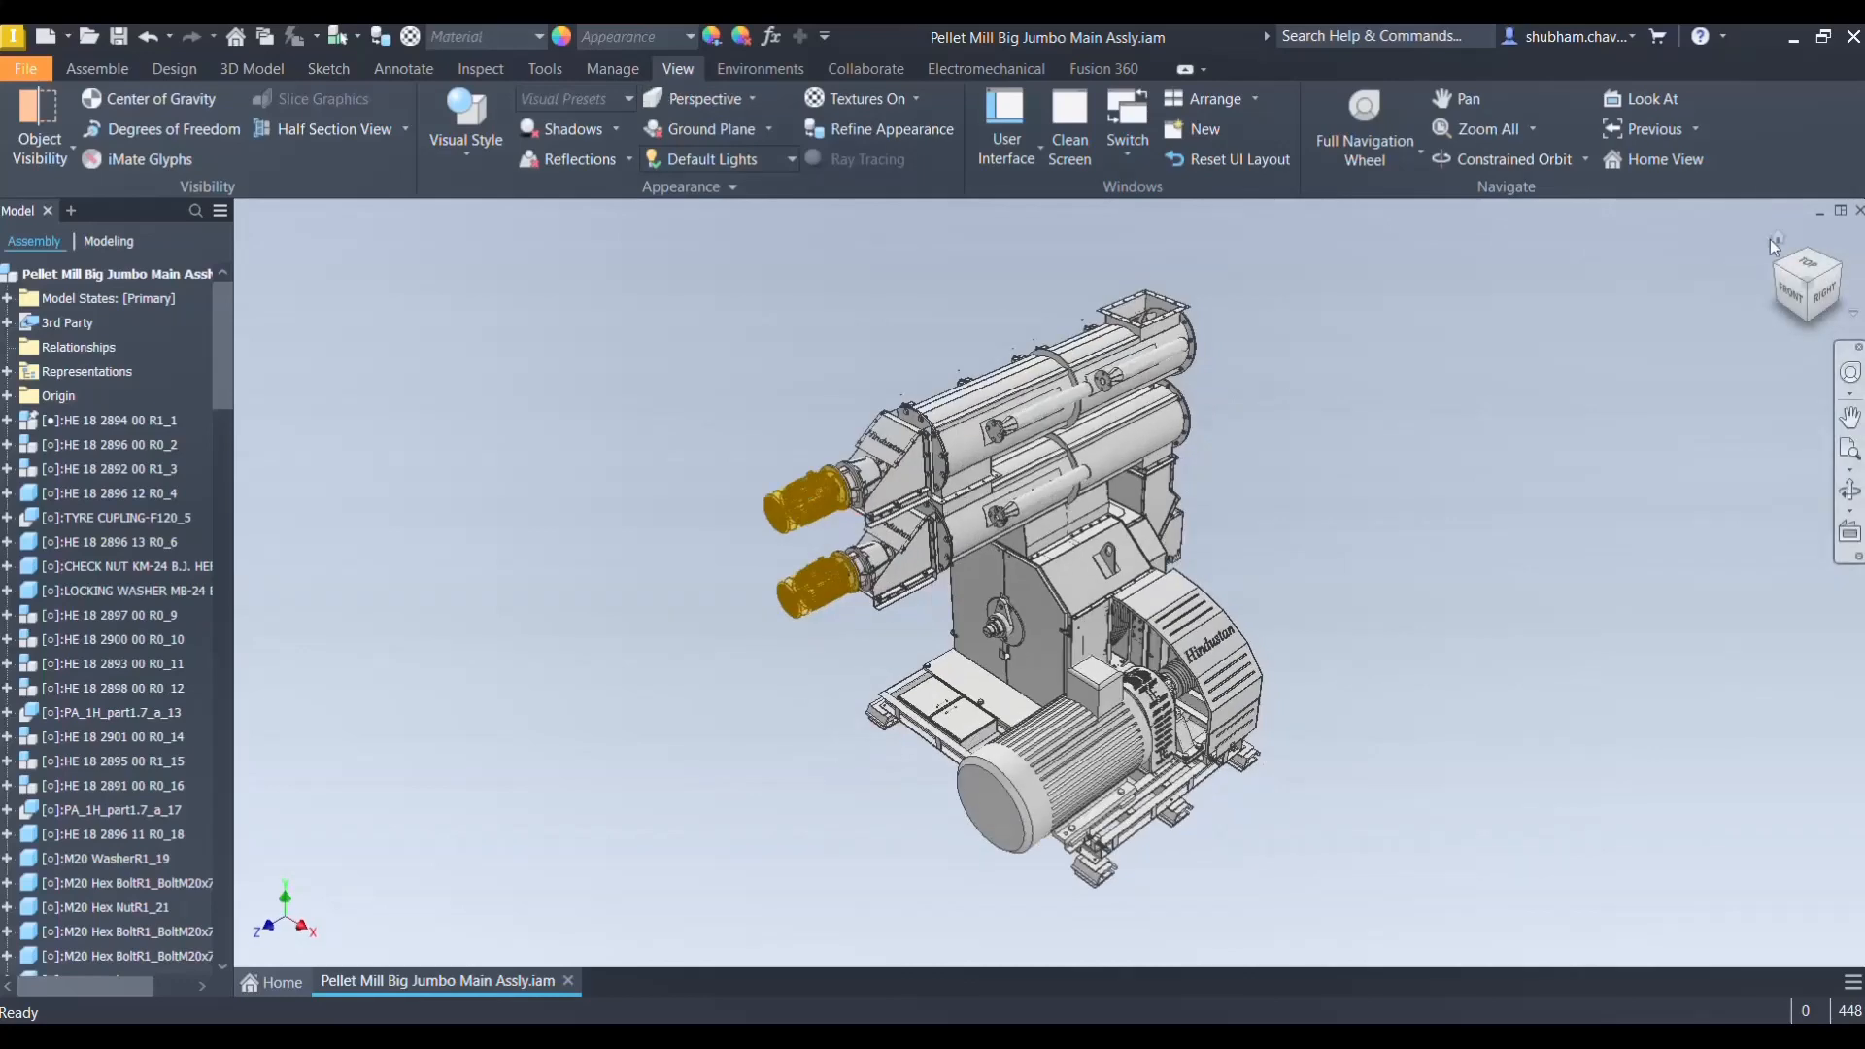
right_click(1778, 245)
click(1709, 268)
Examine the pellet mill assembly from several directions and up close, including the motor, housing and cylinders
click(1795, 294)
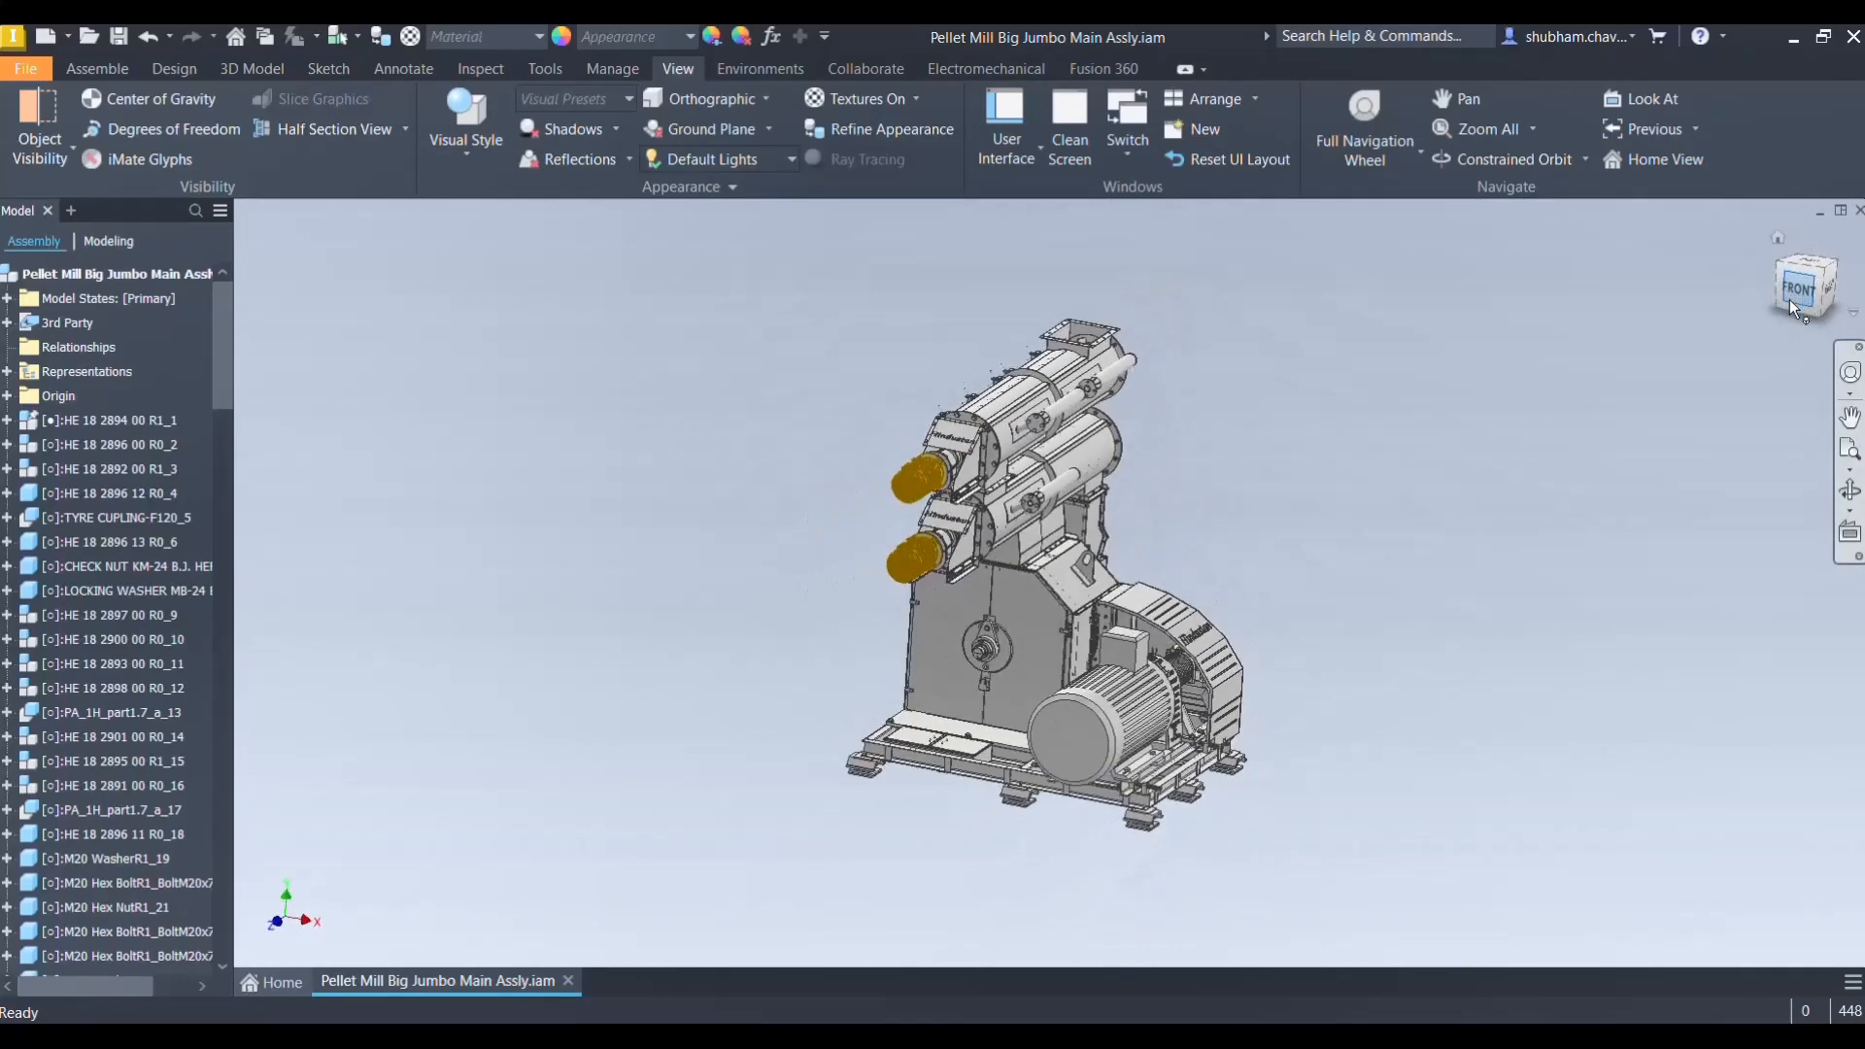
mouse_move(1784, 309)
mouse_down()
mouse_move(1803, 294)
mouse_move(1808, 317)
mouse_move(1792, 277)
mouse_up()
click(1786, 266)
click(1811, 246)
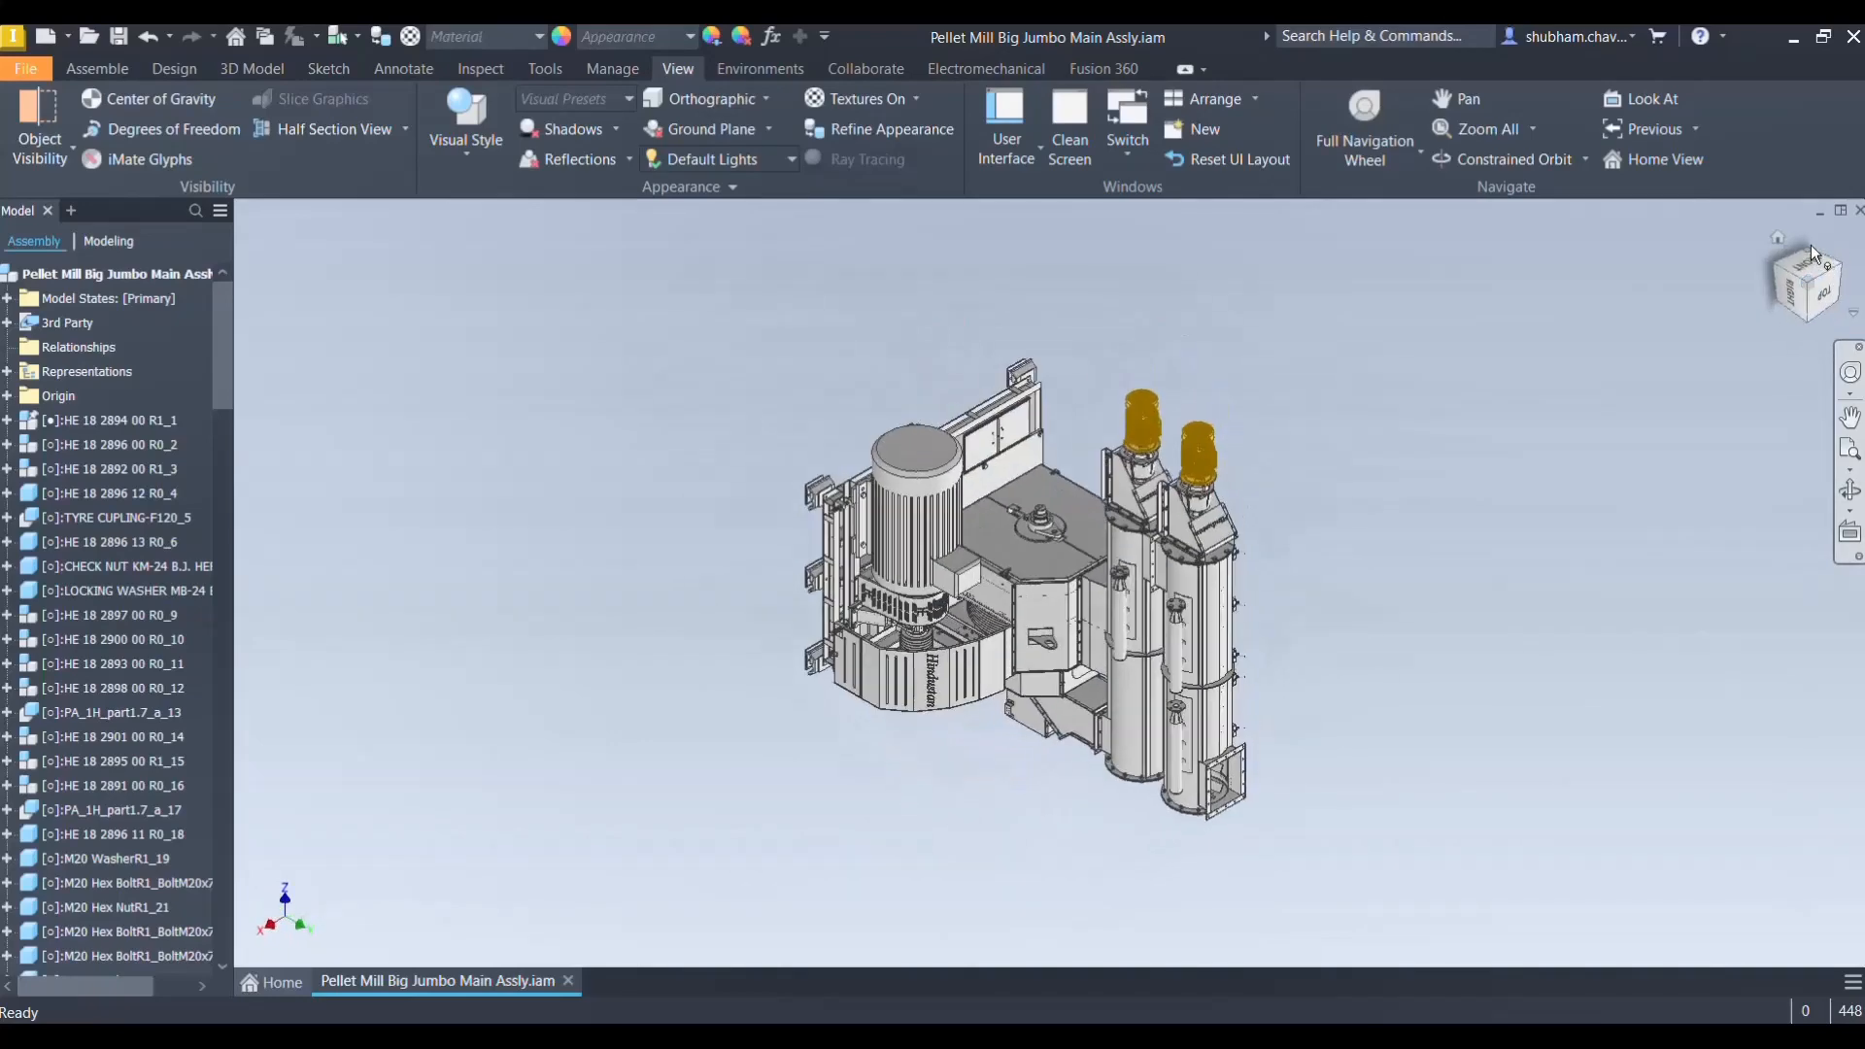
scroll(1233, 471, up, 7)
scroll(1204, 417, down, 6)
scroll(937, 586, up, 5)
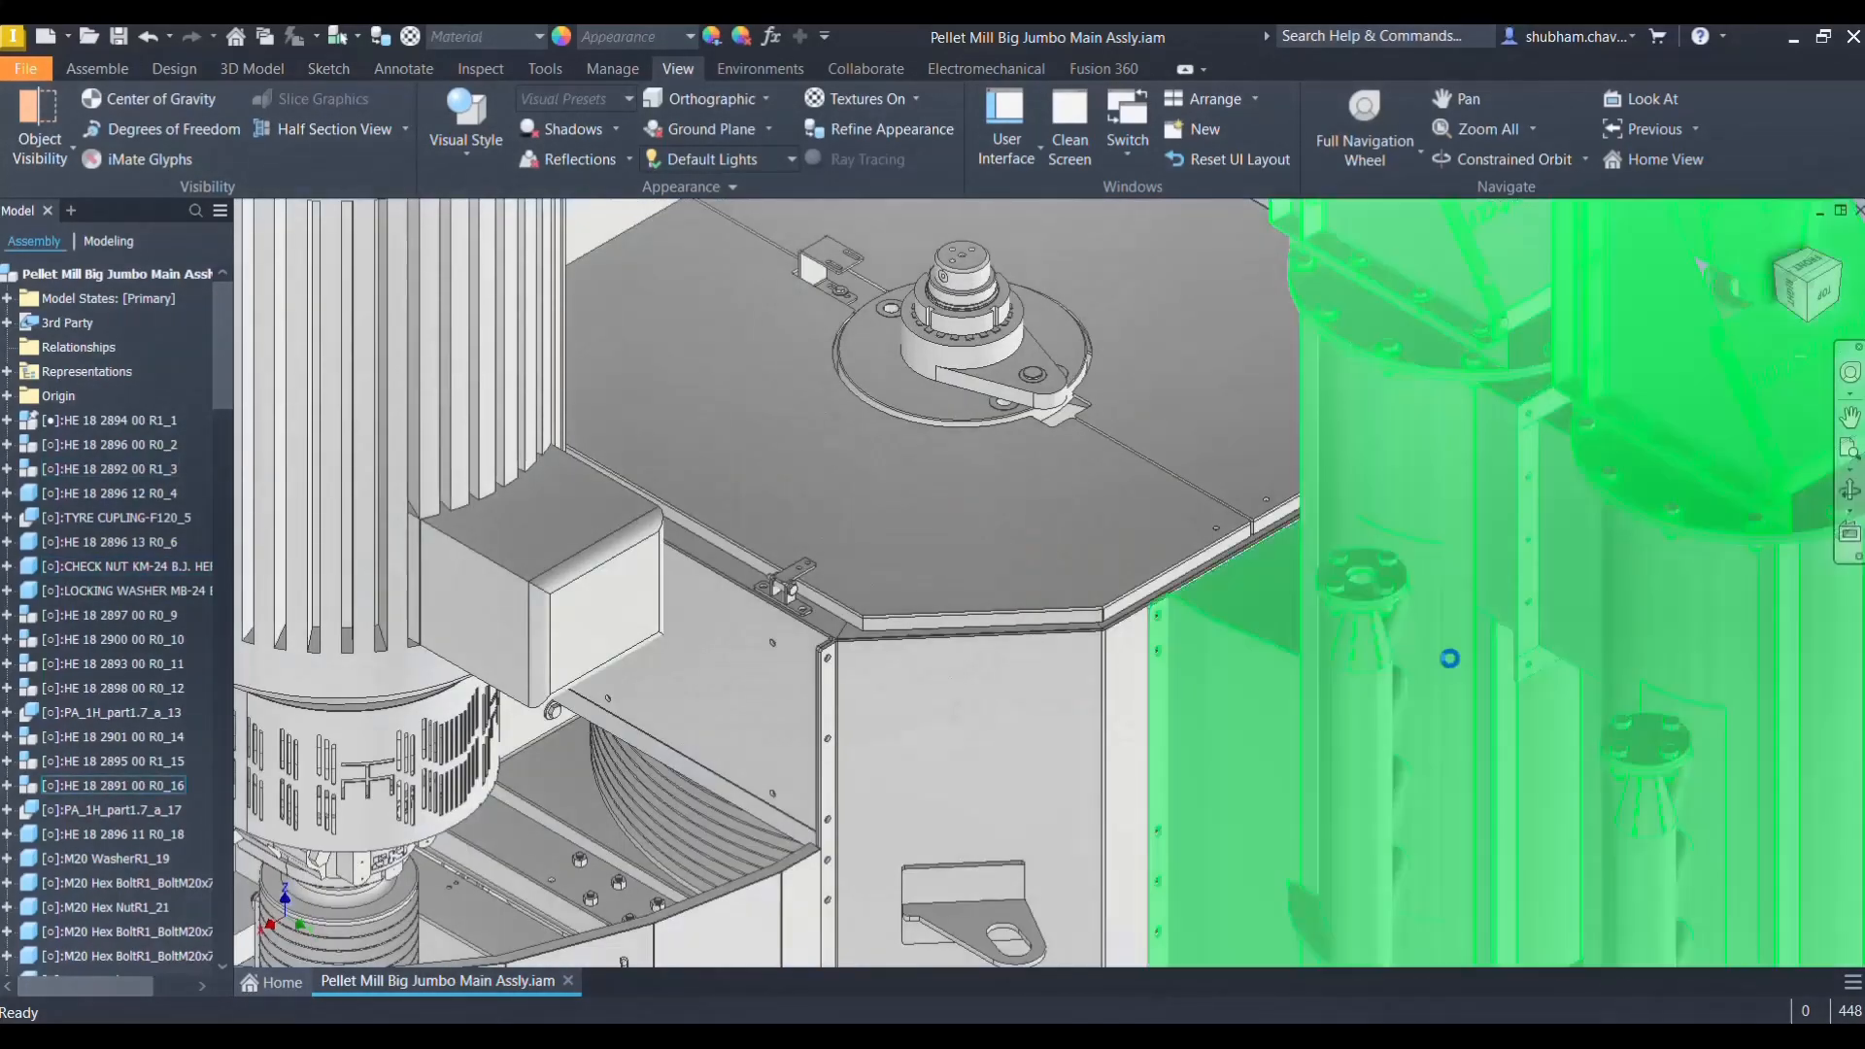
scroll(1467, 631, down, 8)
scroll(1607, 630, up, 4)
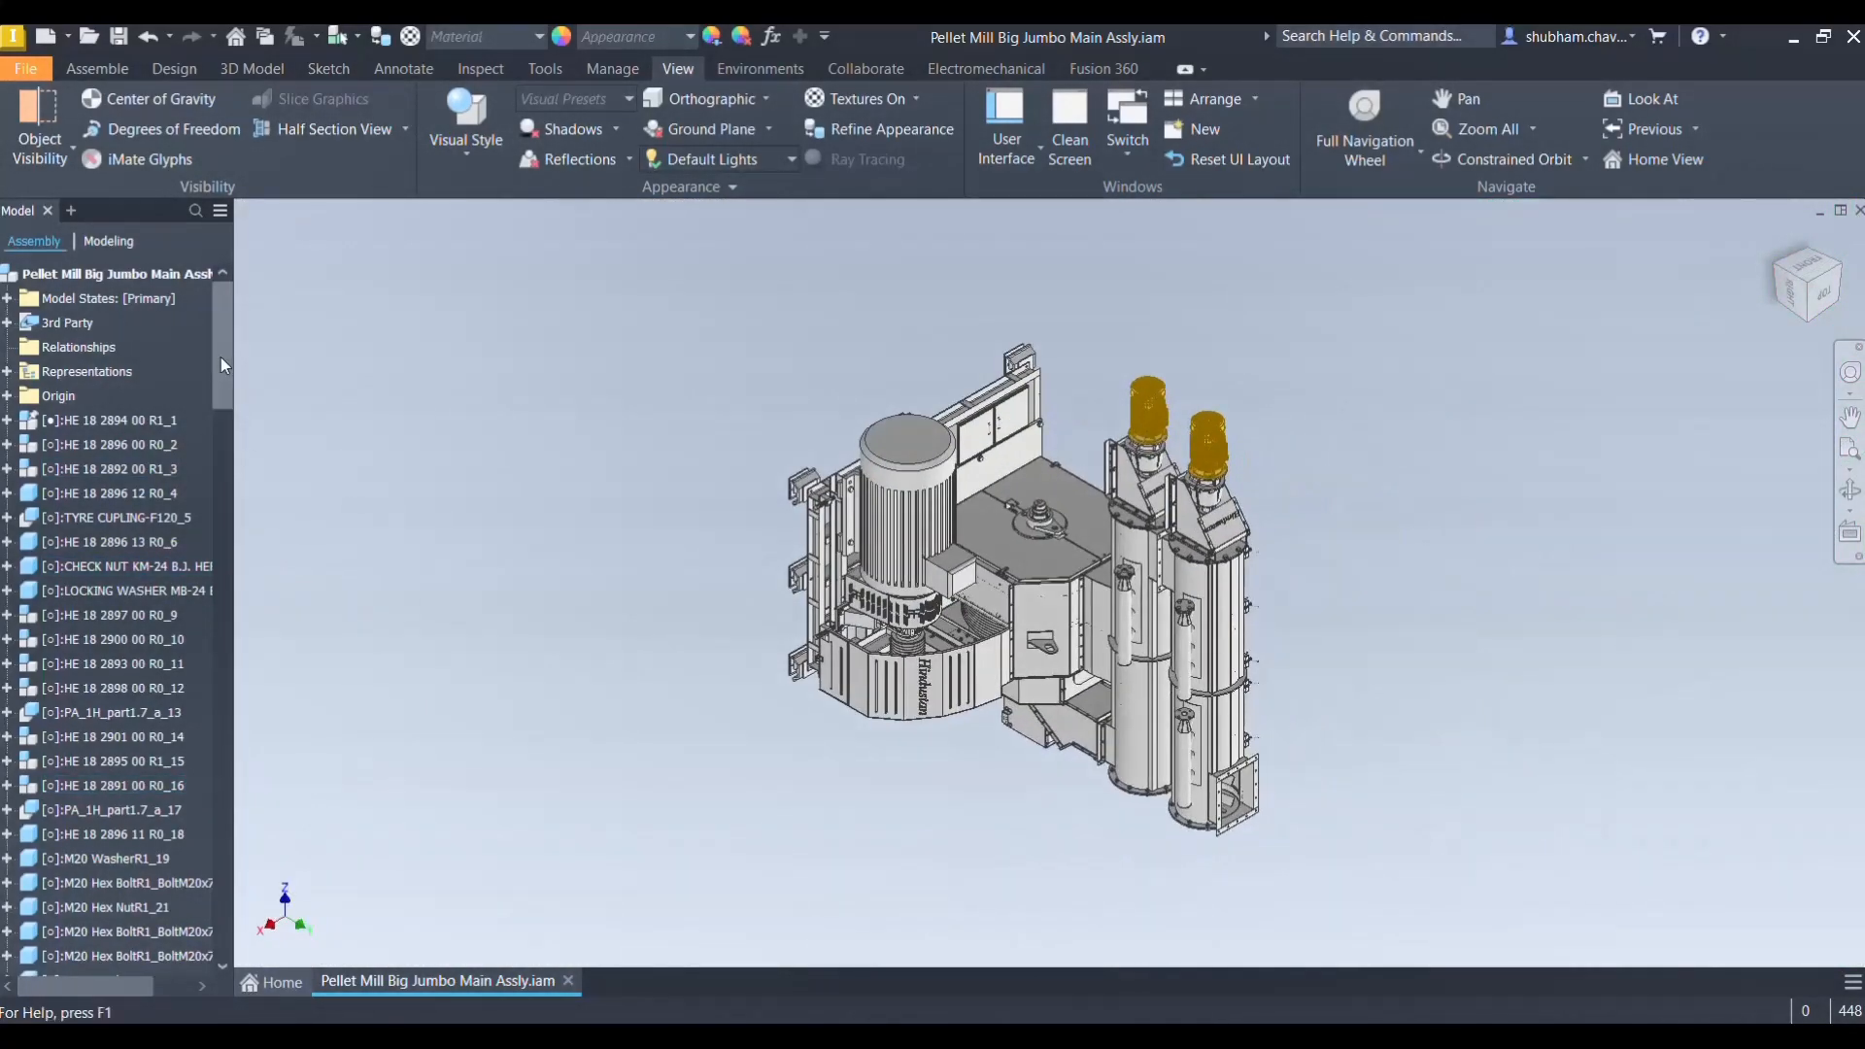
drag(219, 357, 239, 315)
Switch the pellet mill assembly into the BIM Content environment
click(756, 70)
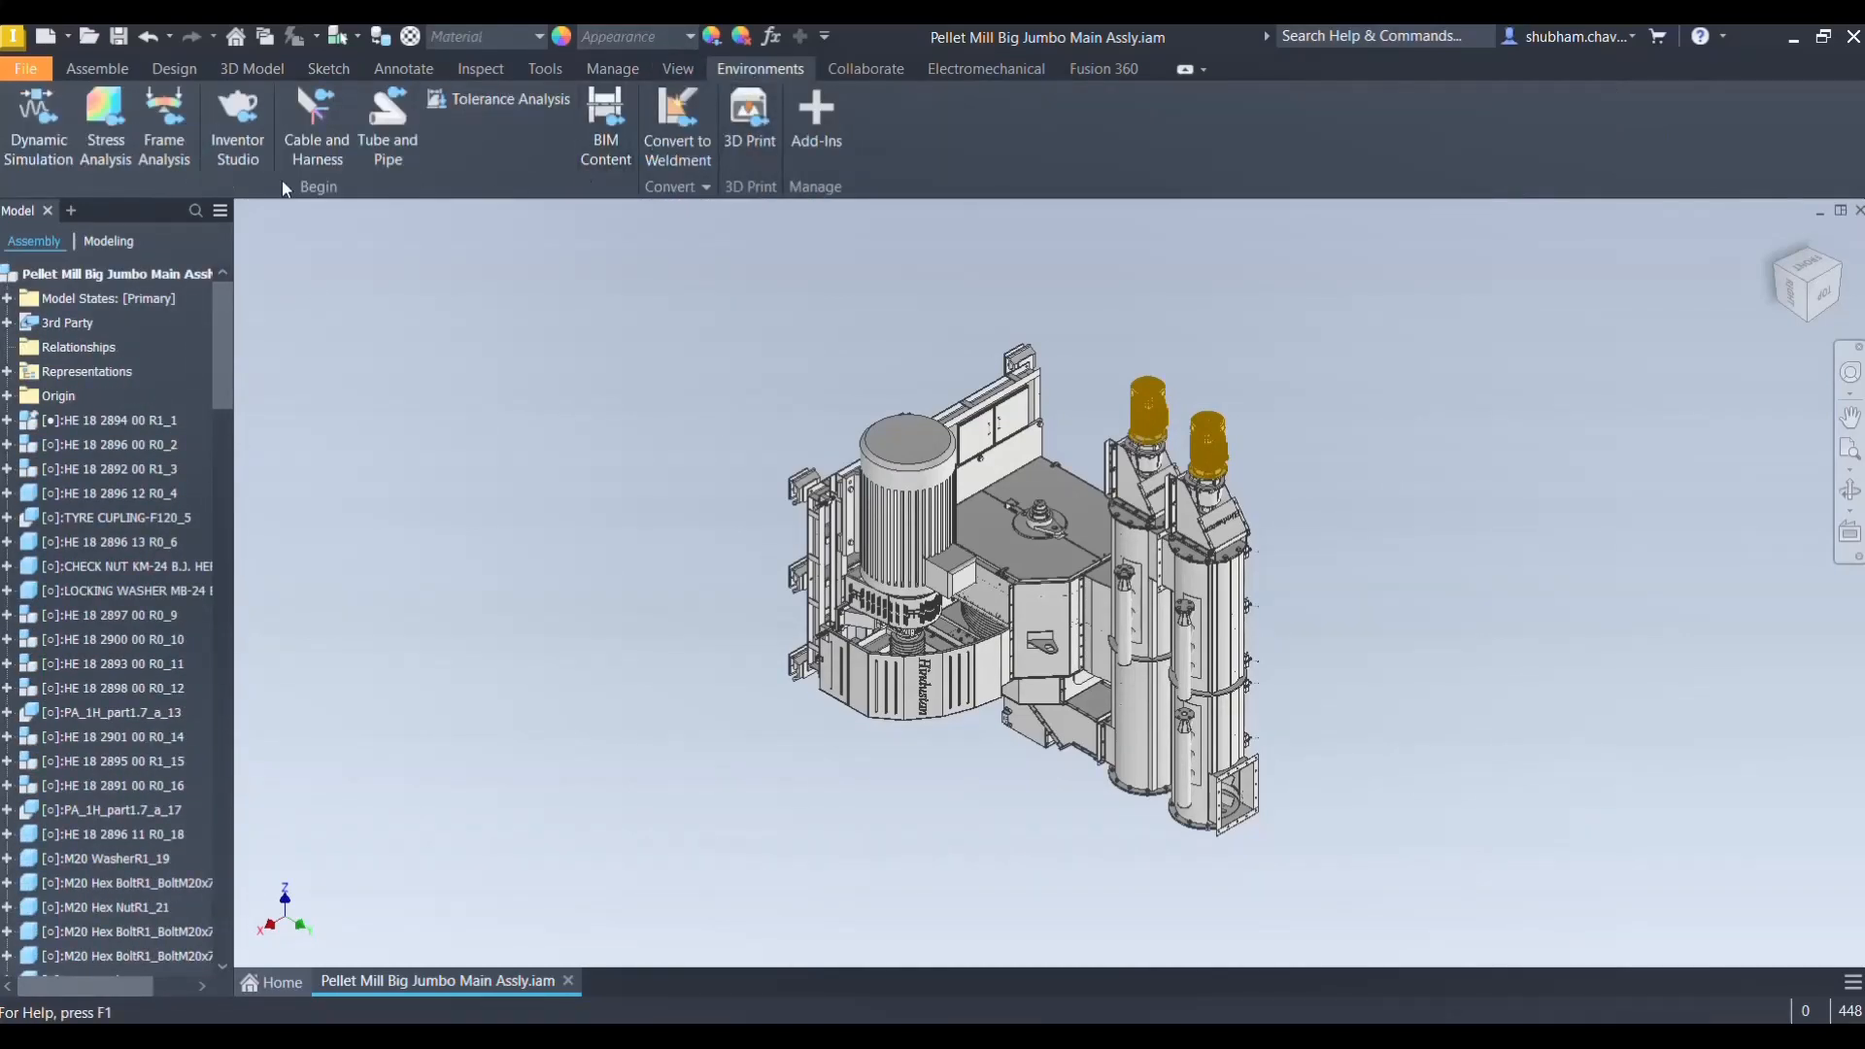
click(606, 137)
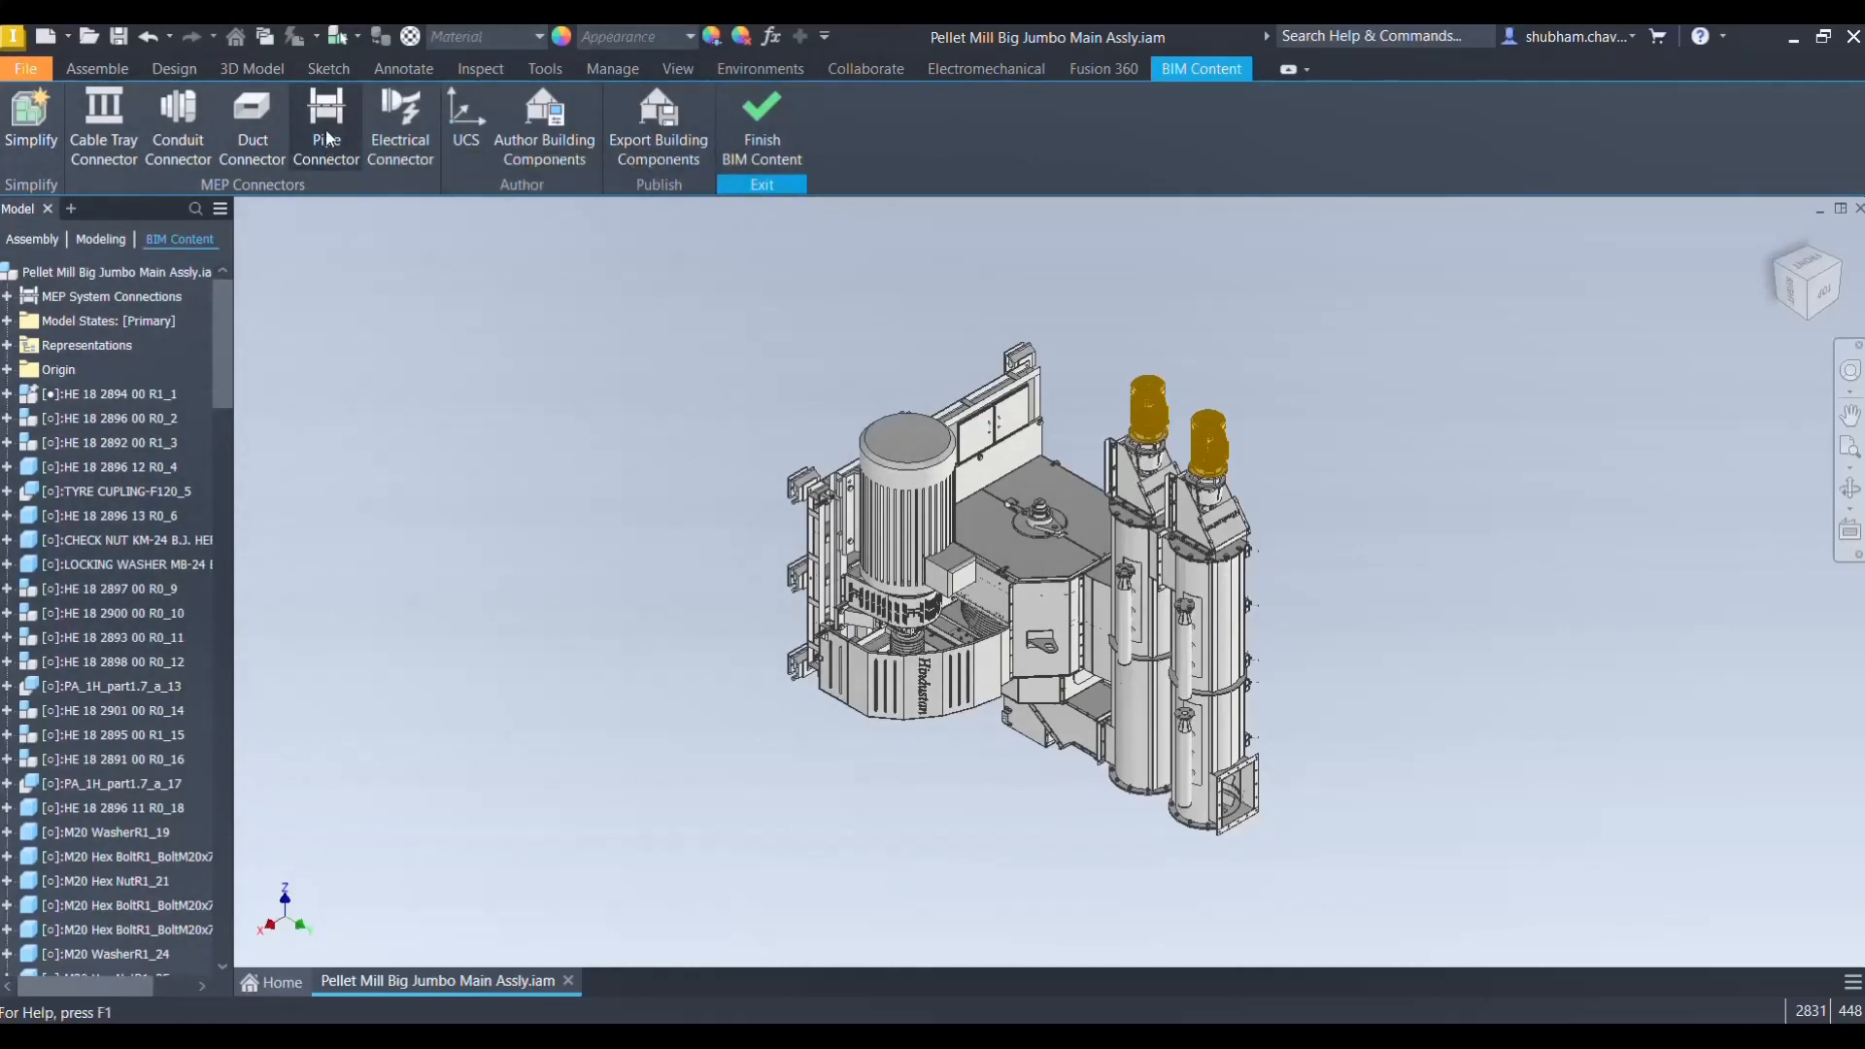
Review the Pipe Connector's shape, diameter and system type options, and close it without creating a connector
click(327, 139)
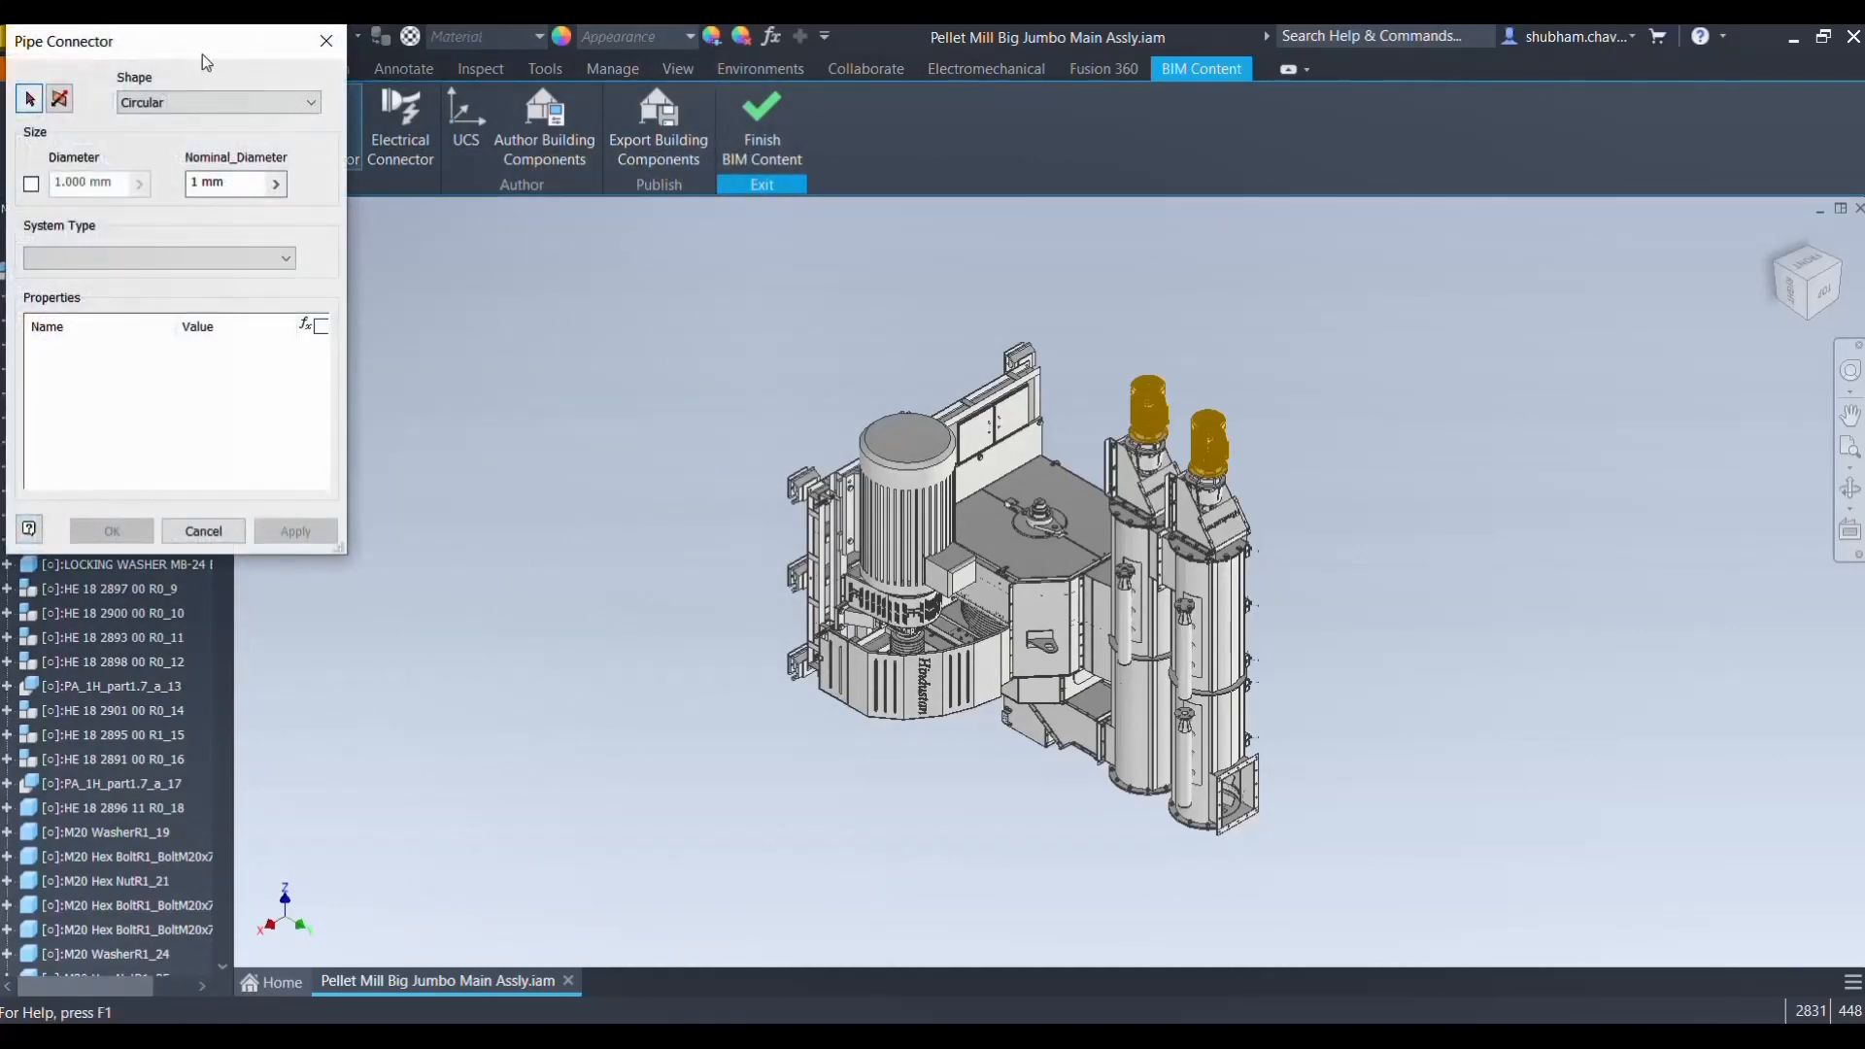
drag(201, 55, 330, 154)
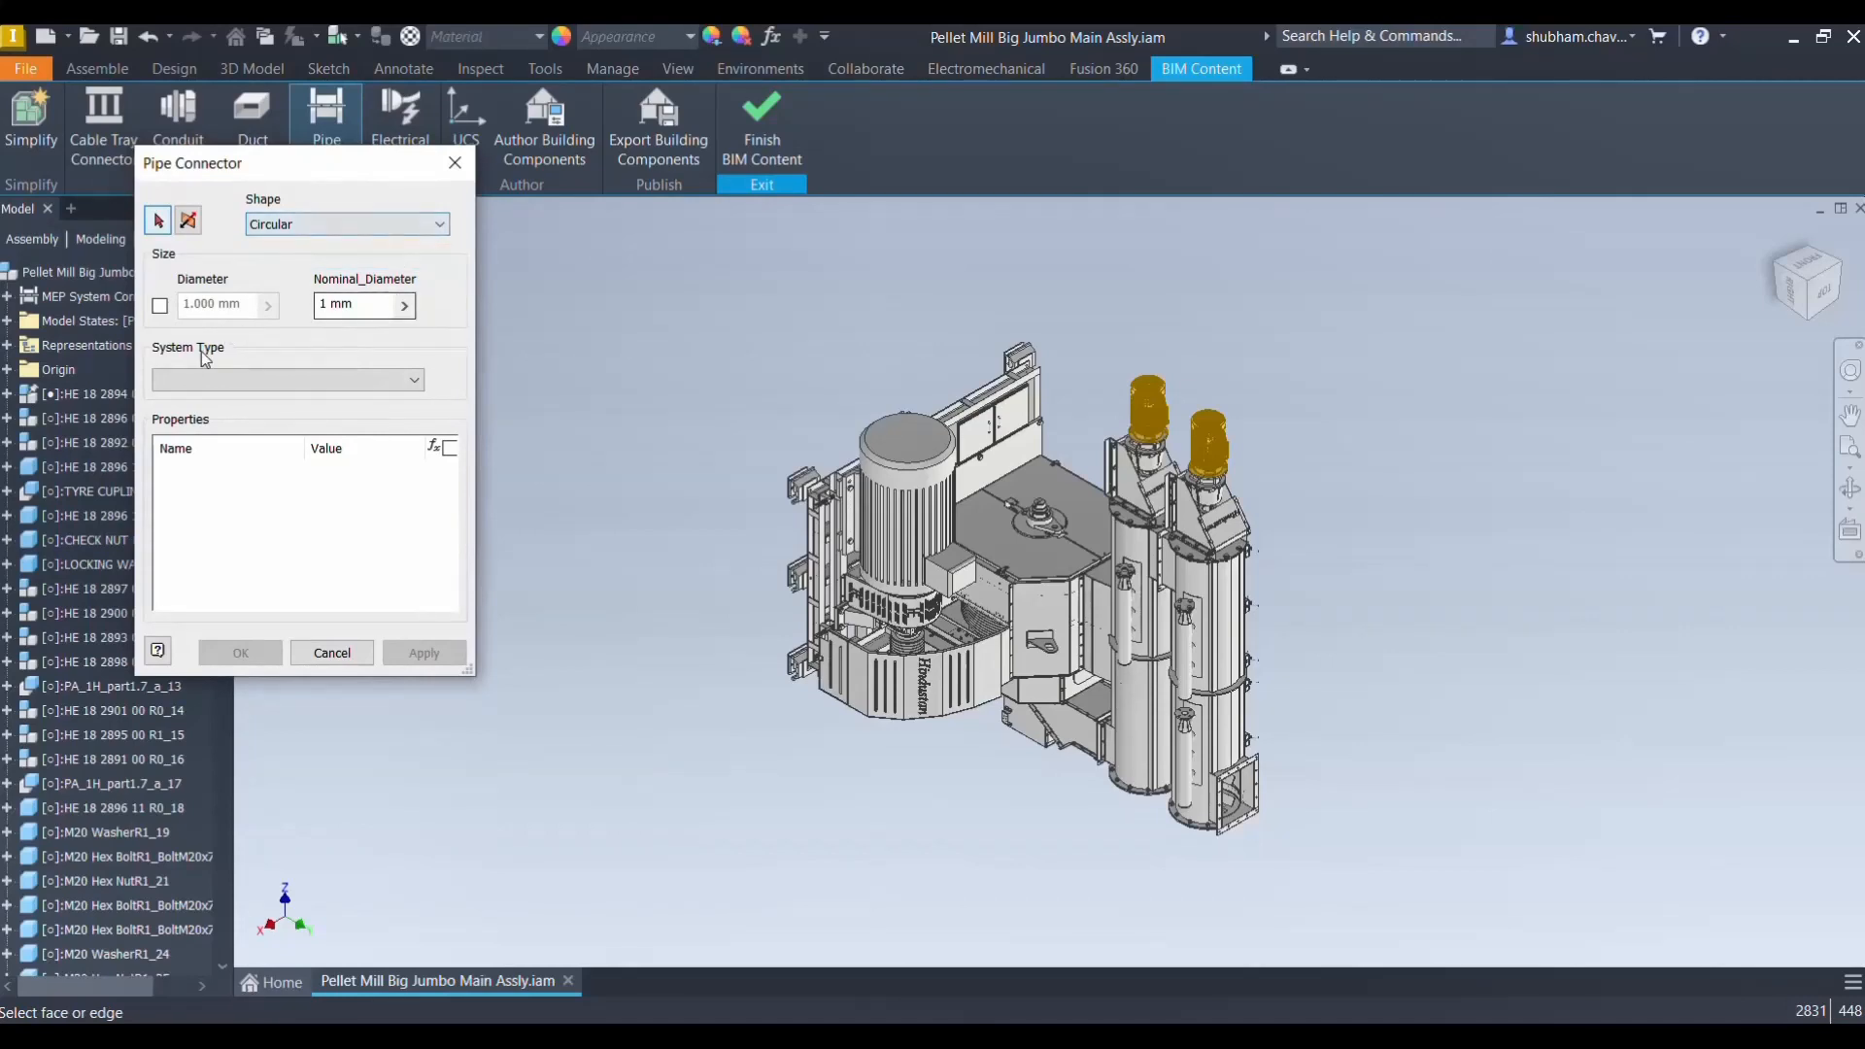
click(249, 379)
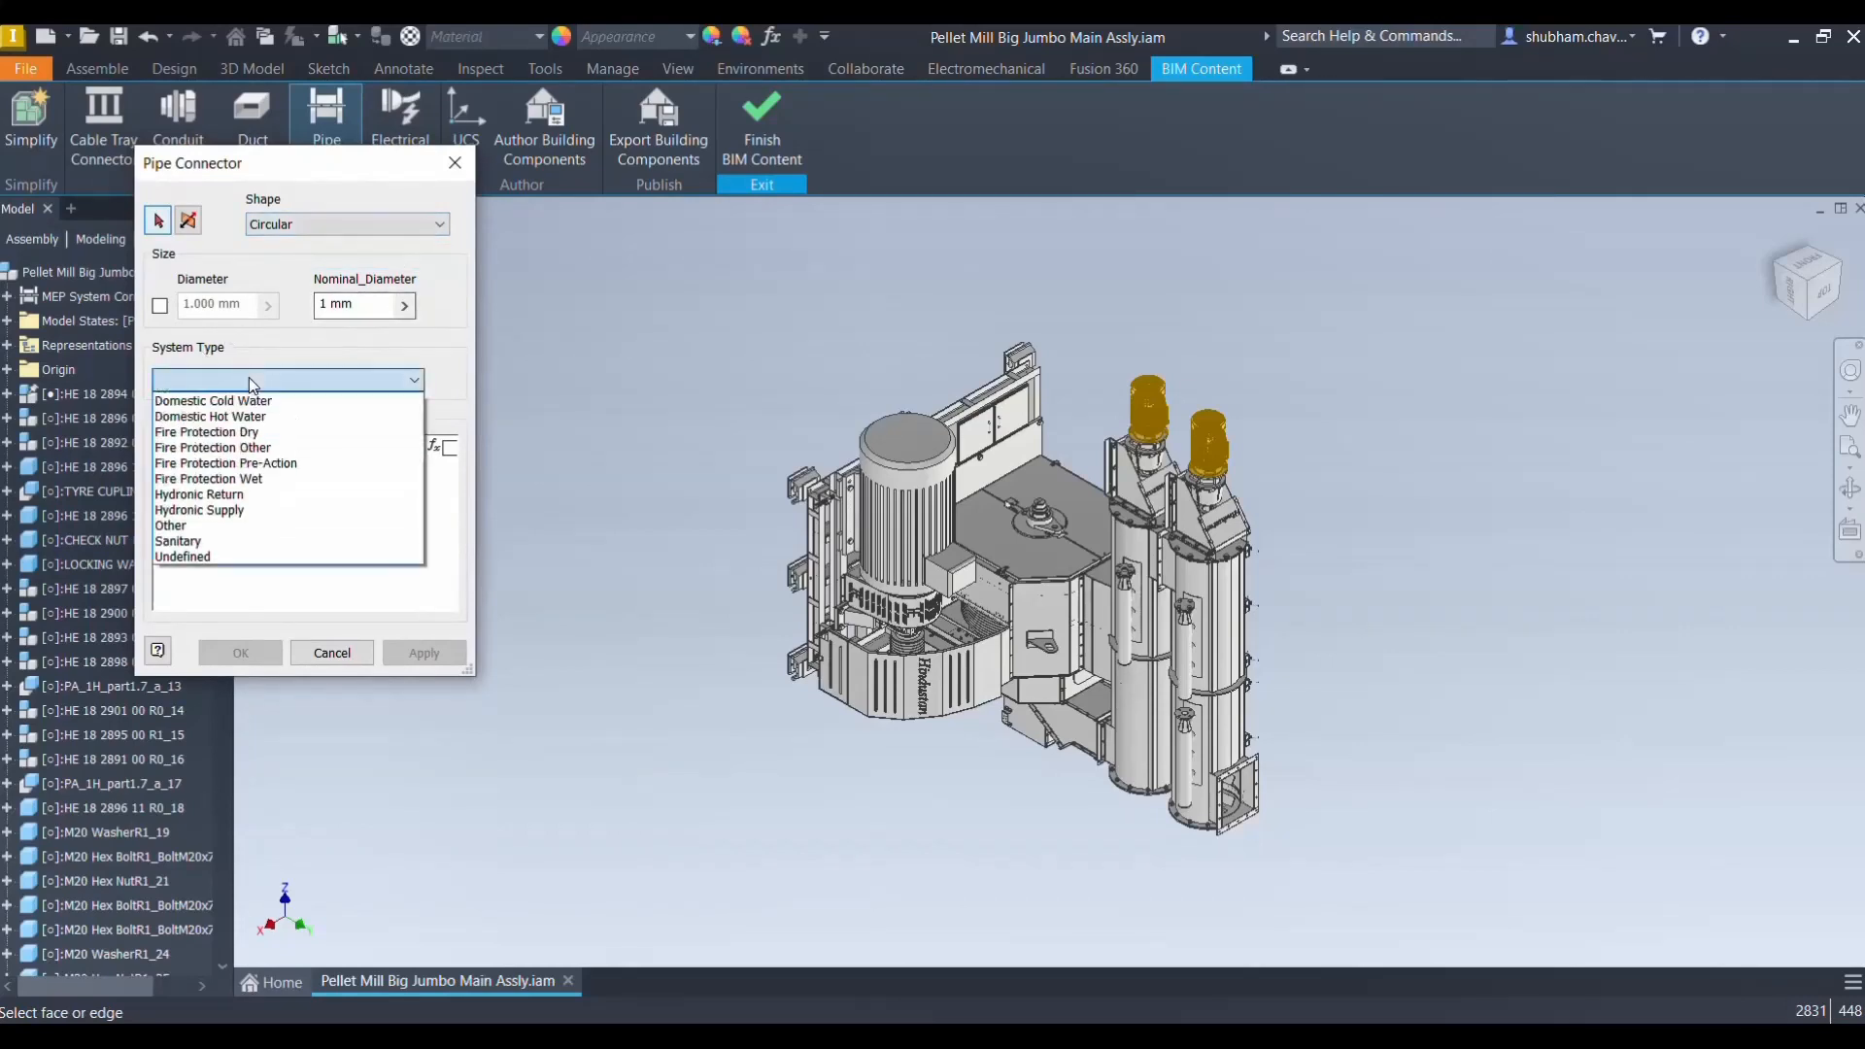
click(235, 589)
click(160, 307)
click(161, 307)
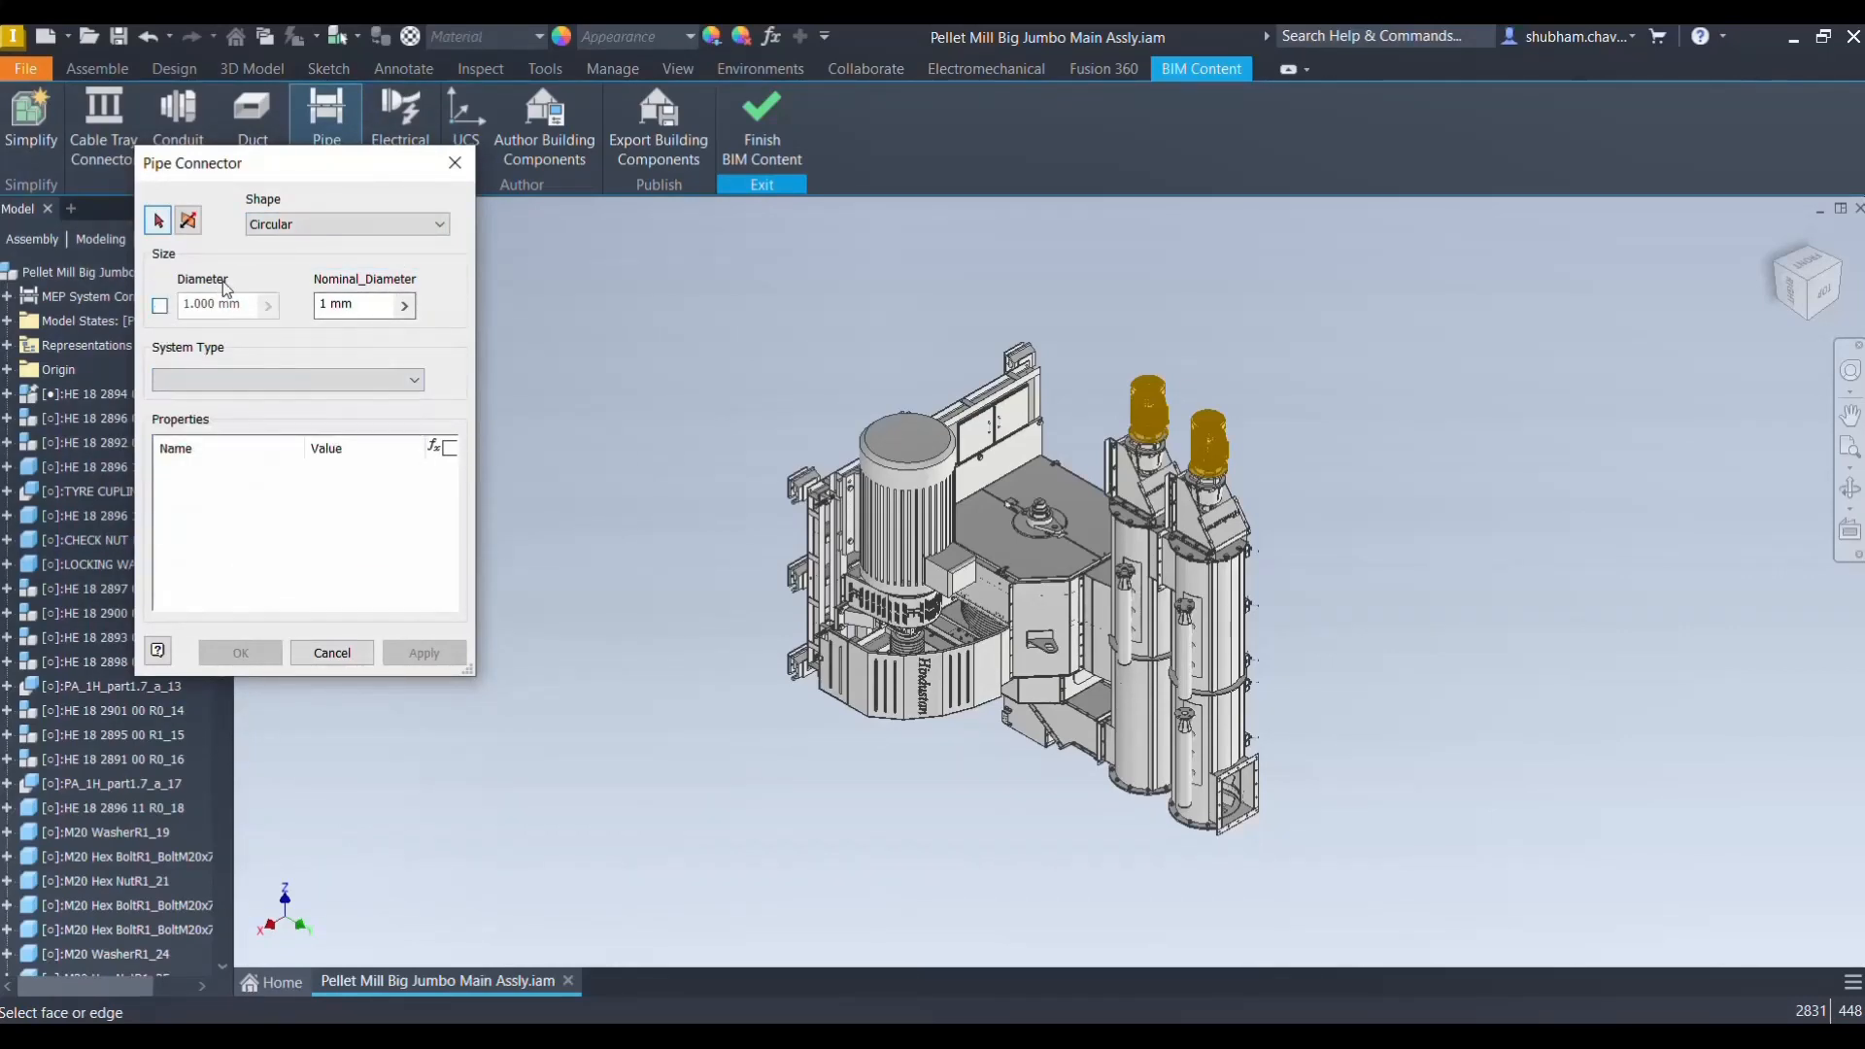
click(455, 163)
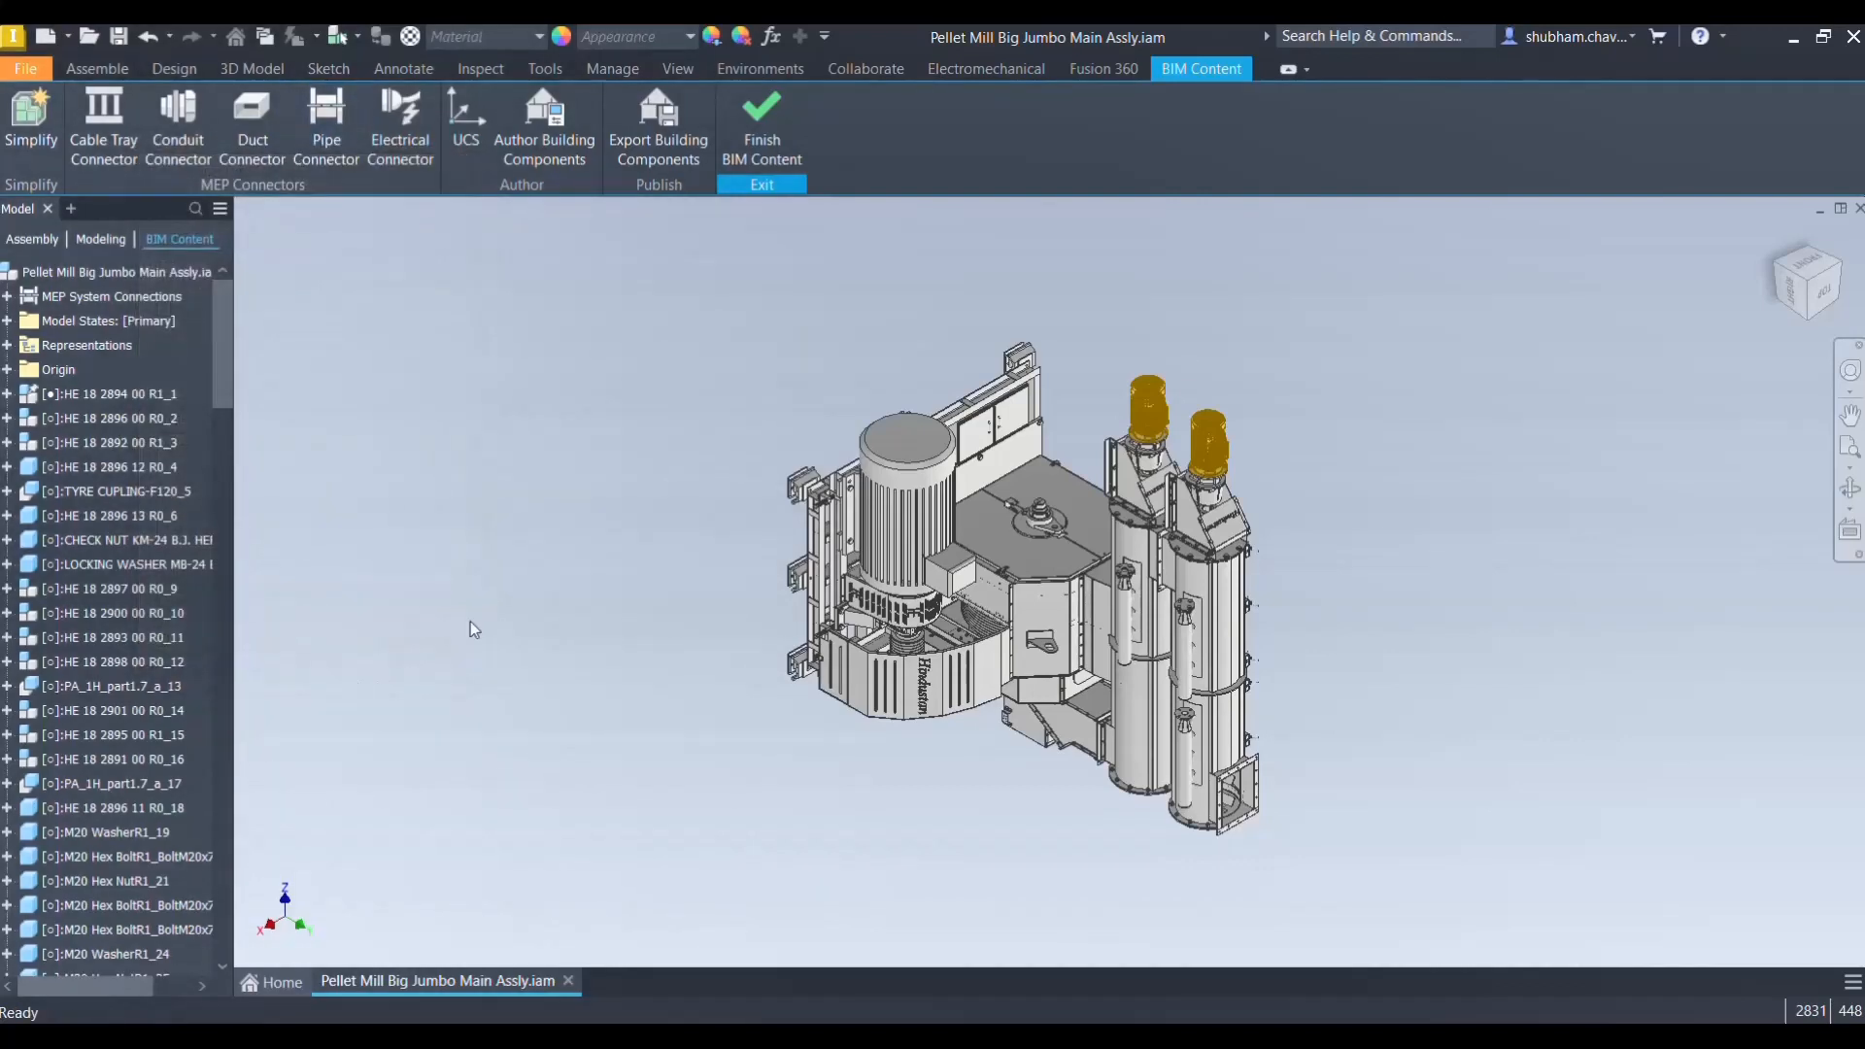
Start exporting the building components and save the assembly together with all its dependent files
click(654, 137)
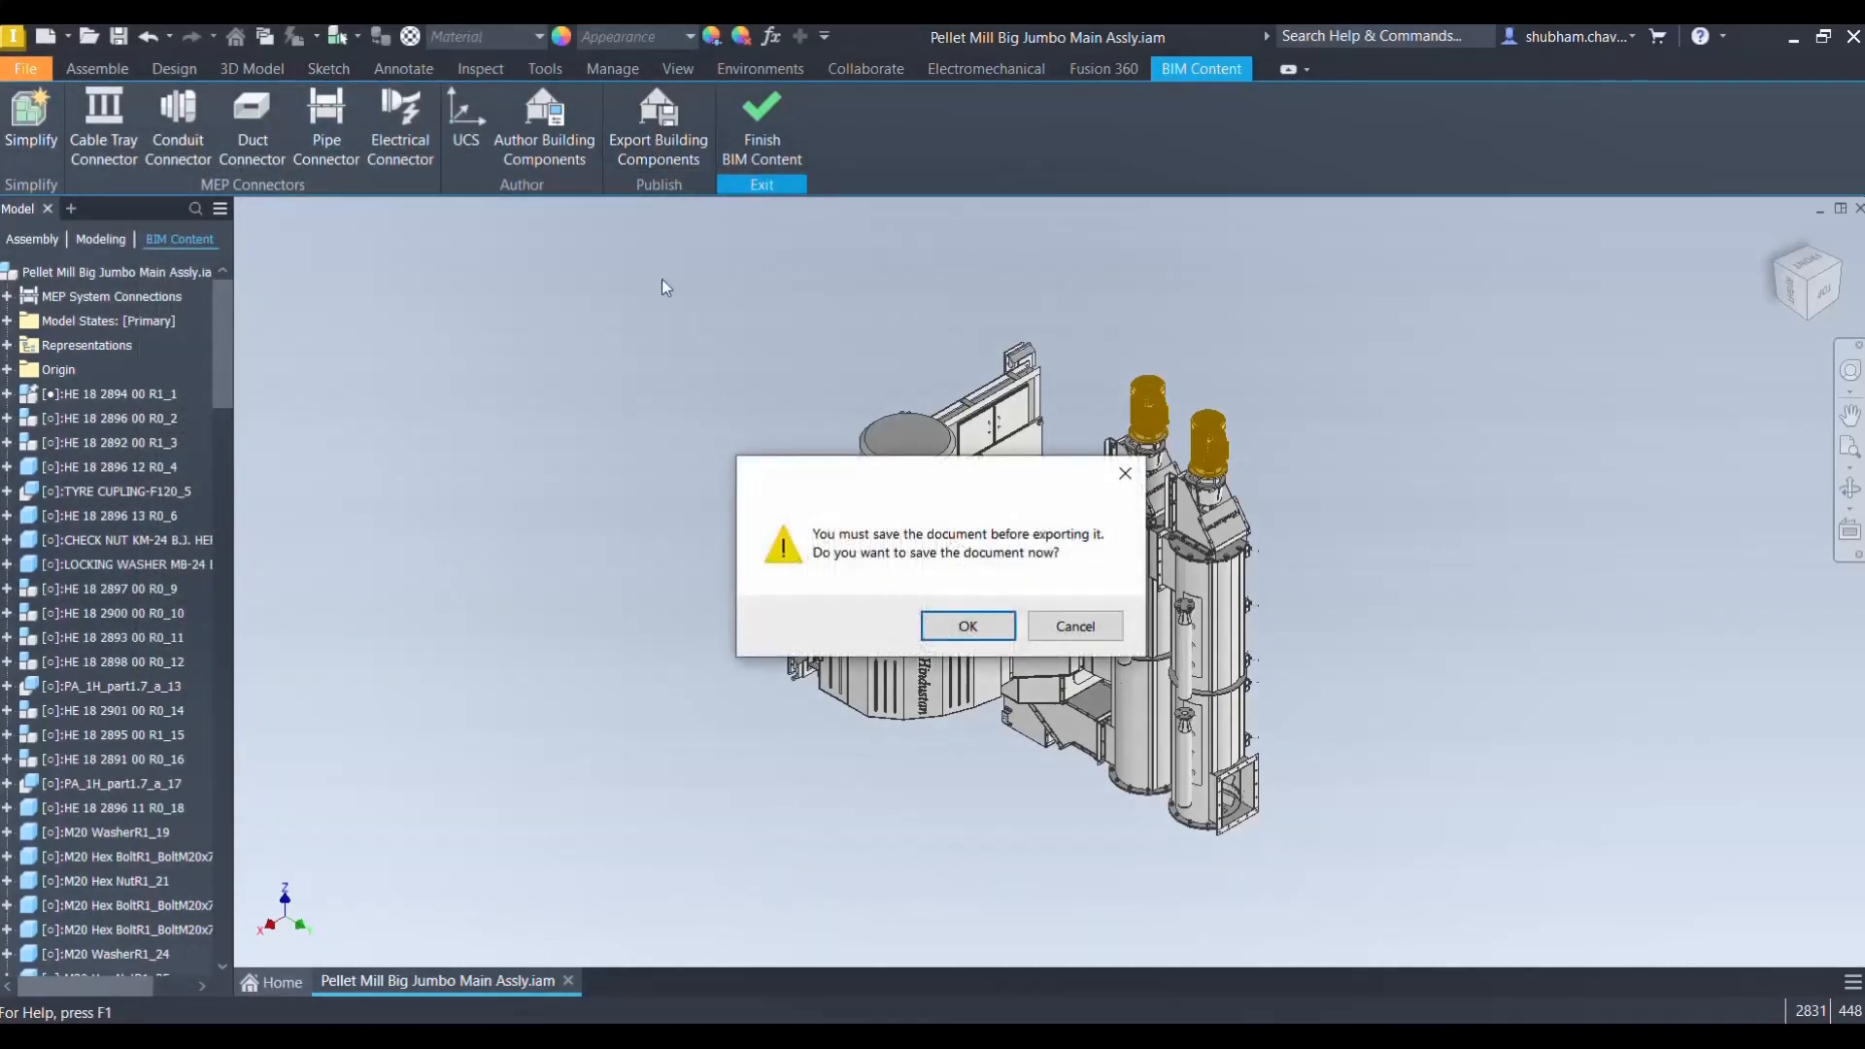
click(947, 627)
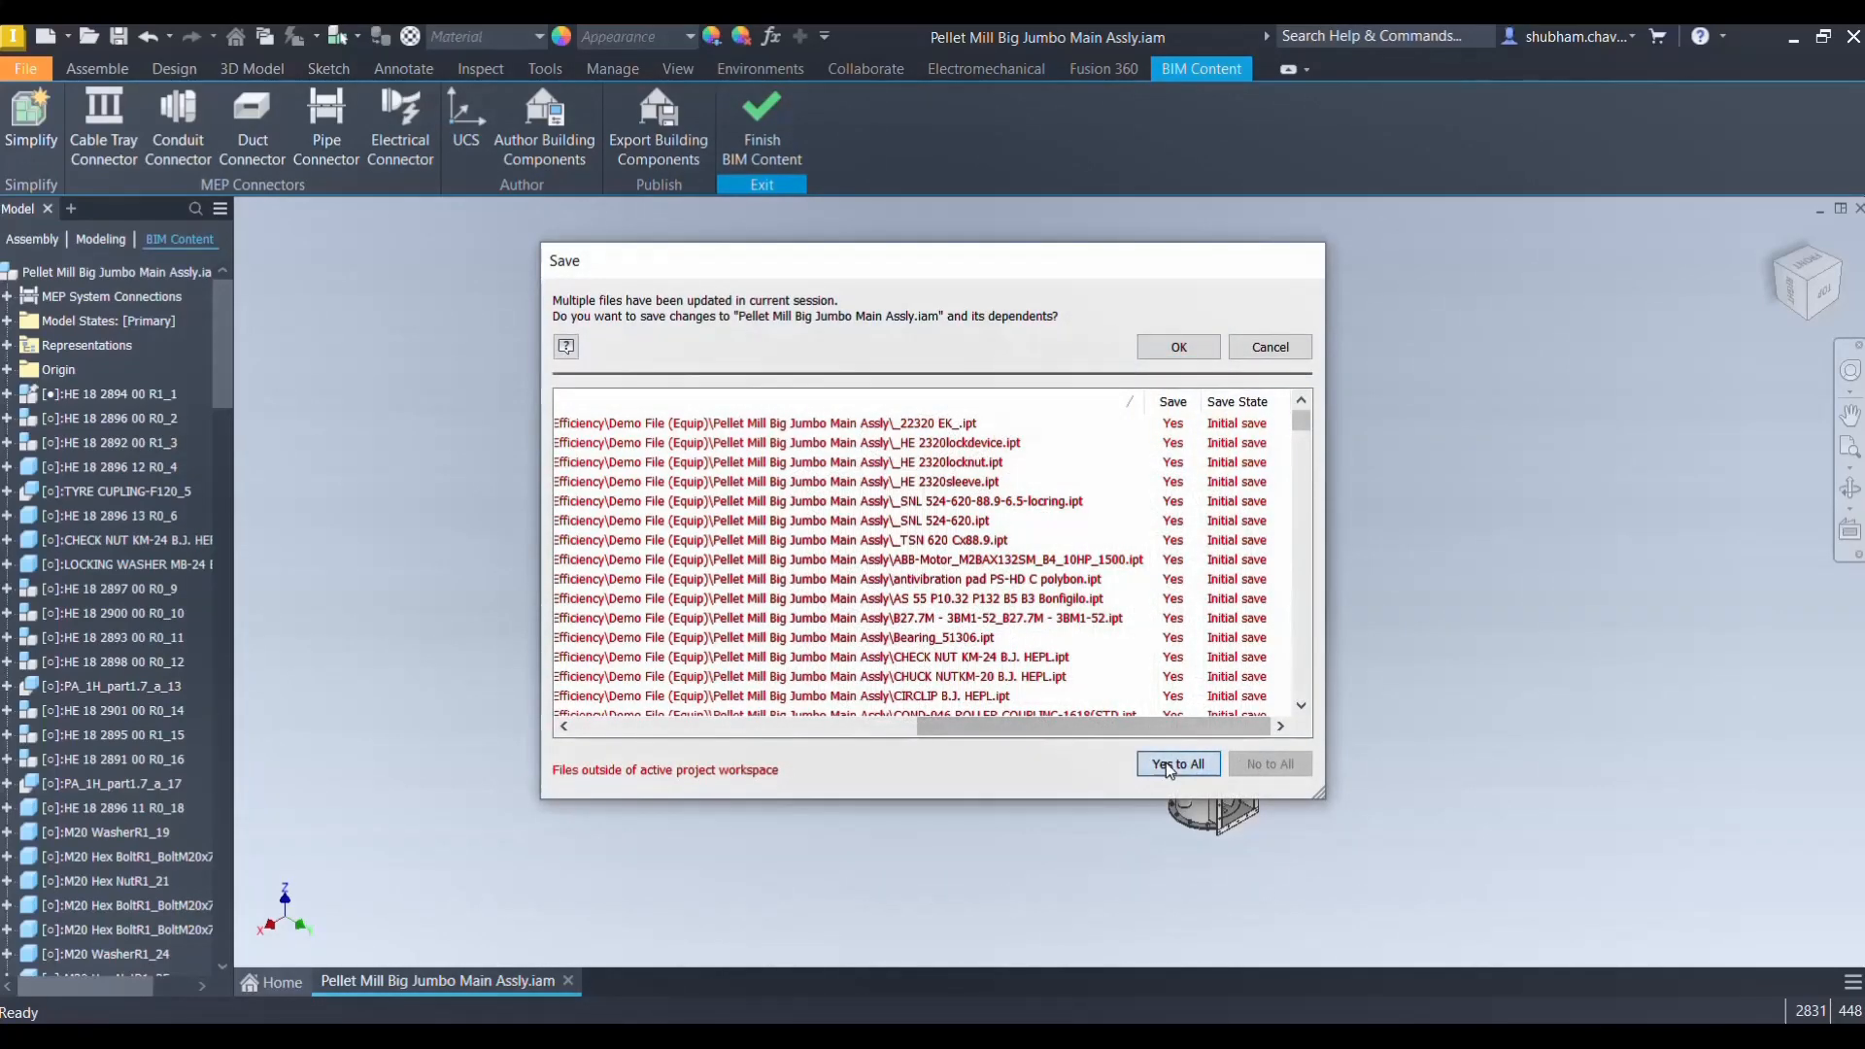
click(1171, 765)
click(1179, 347)
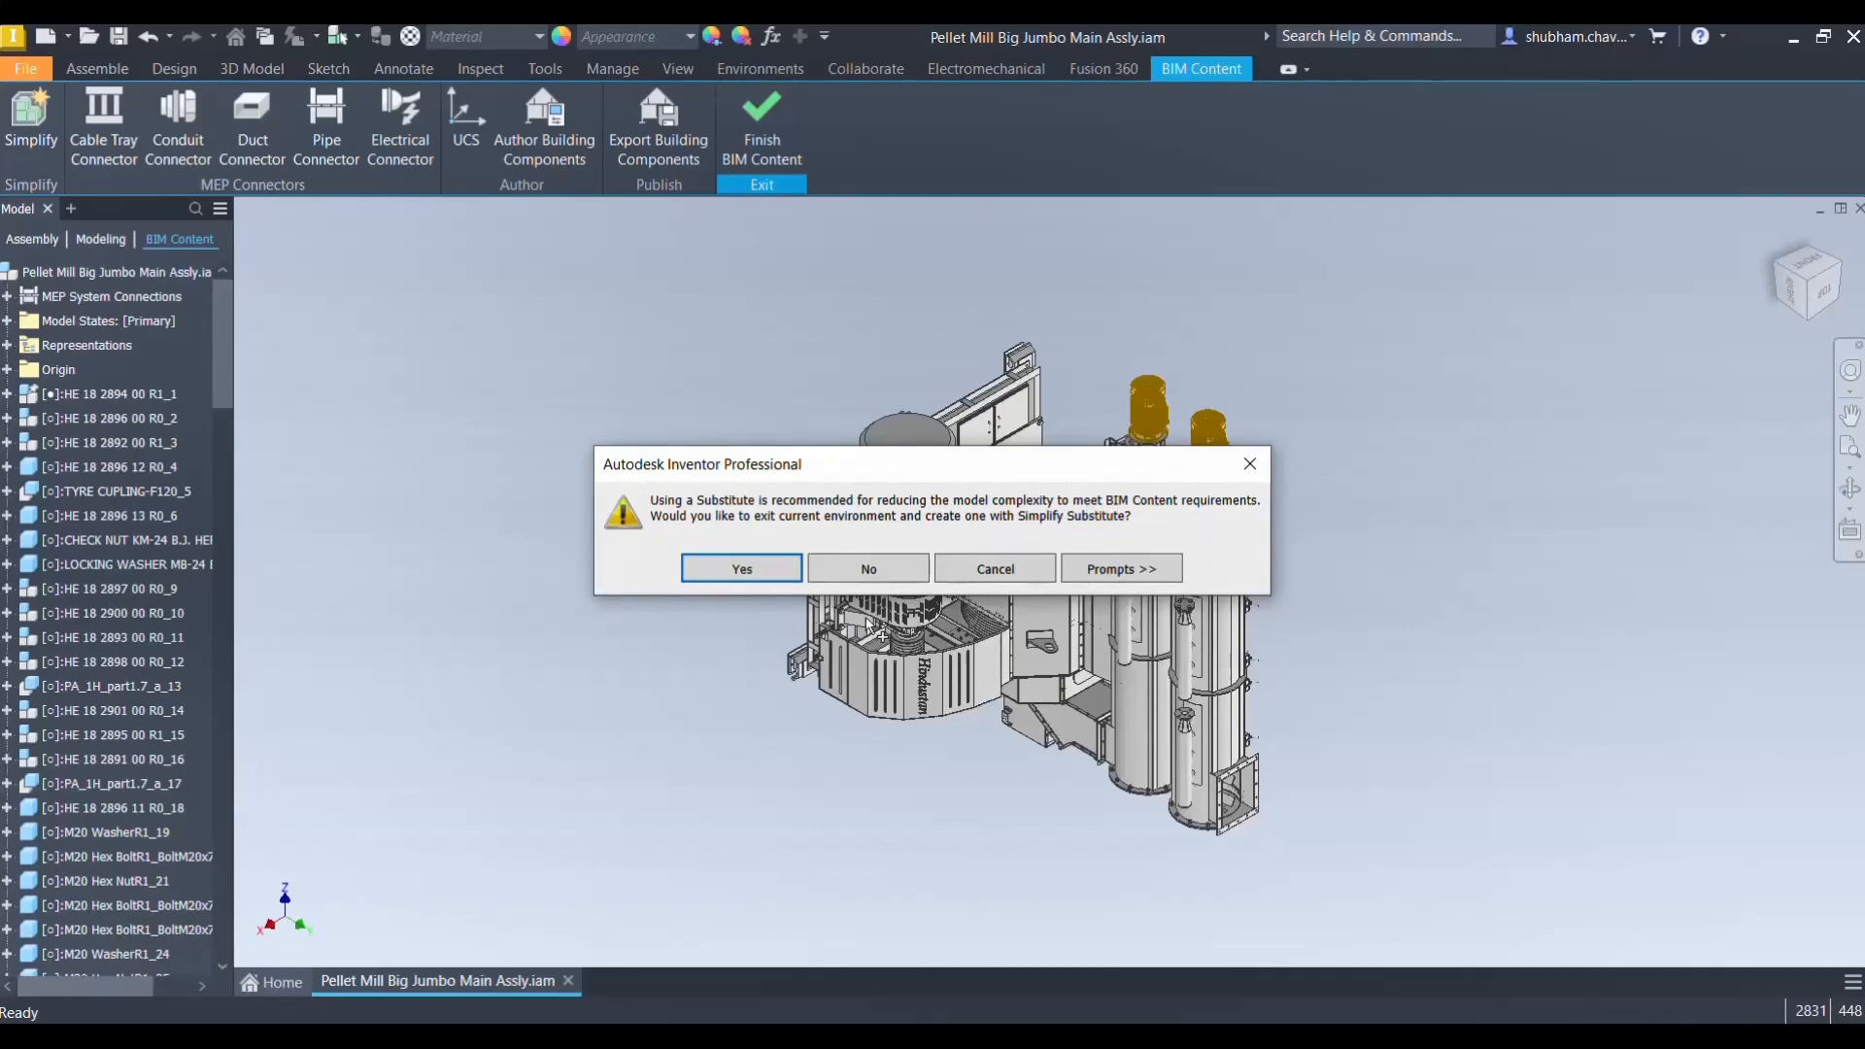
Start a Simplify substitute for the assembly and review its input model state, view and position settings
click(763, 575)
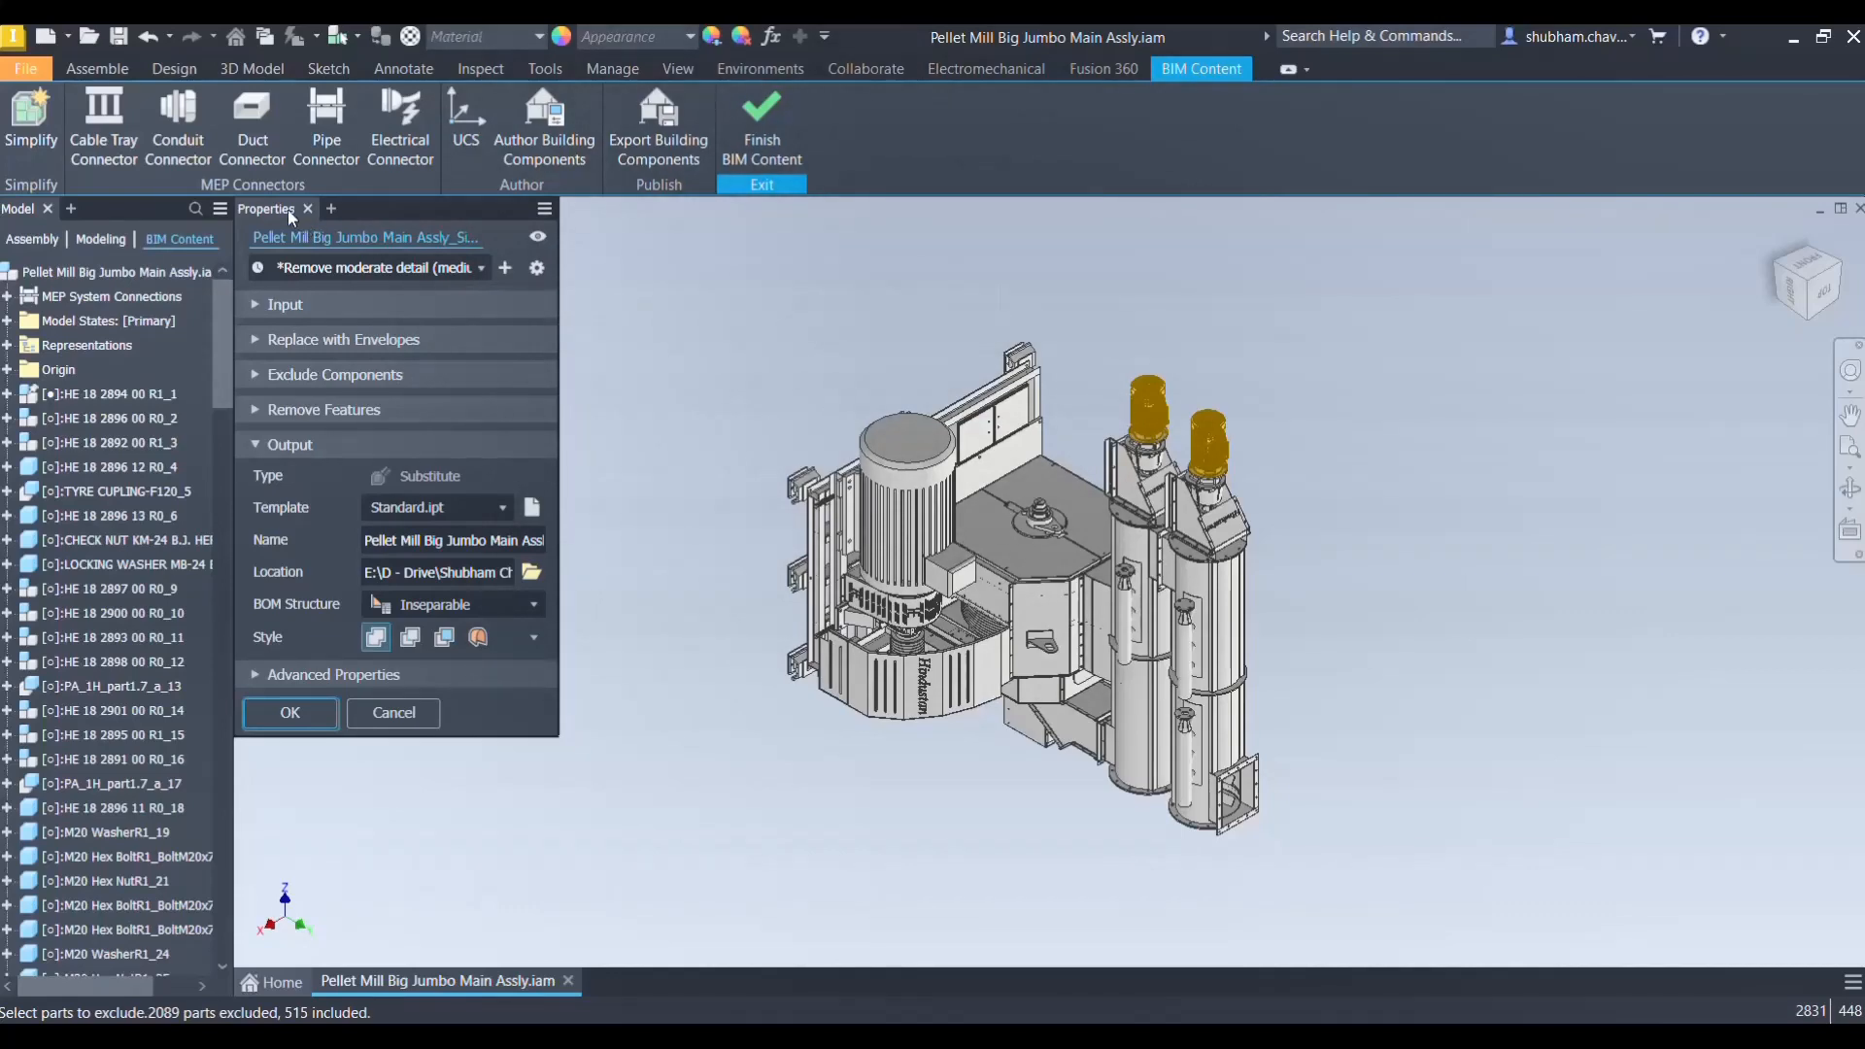
drag(287, 208, 421, 237)
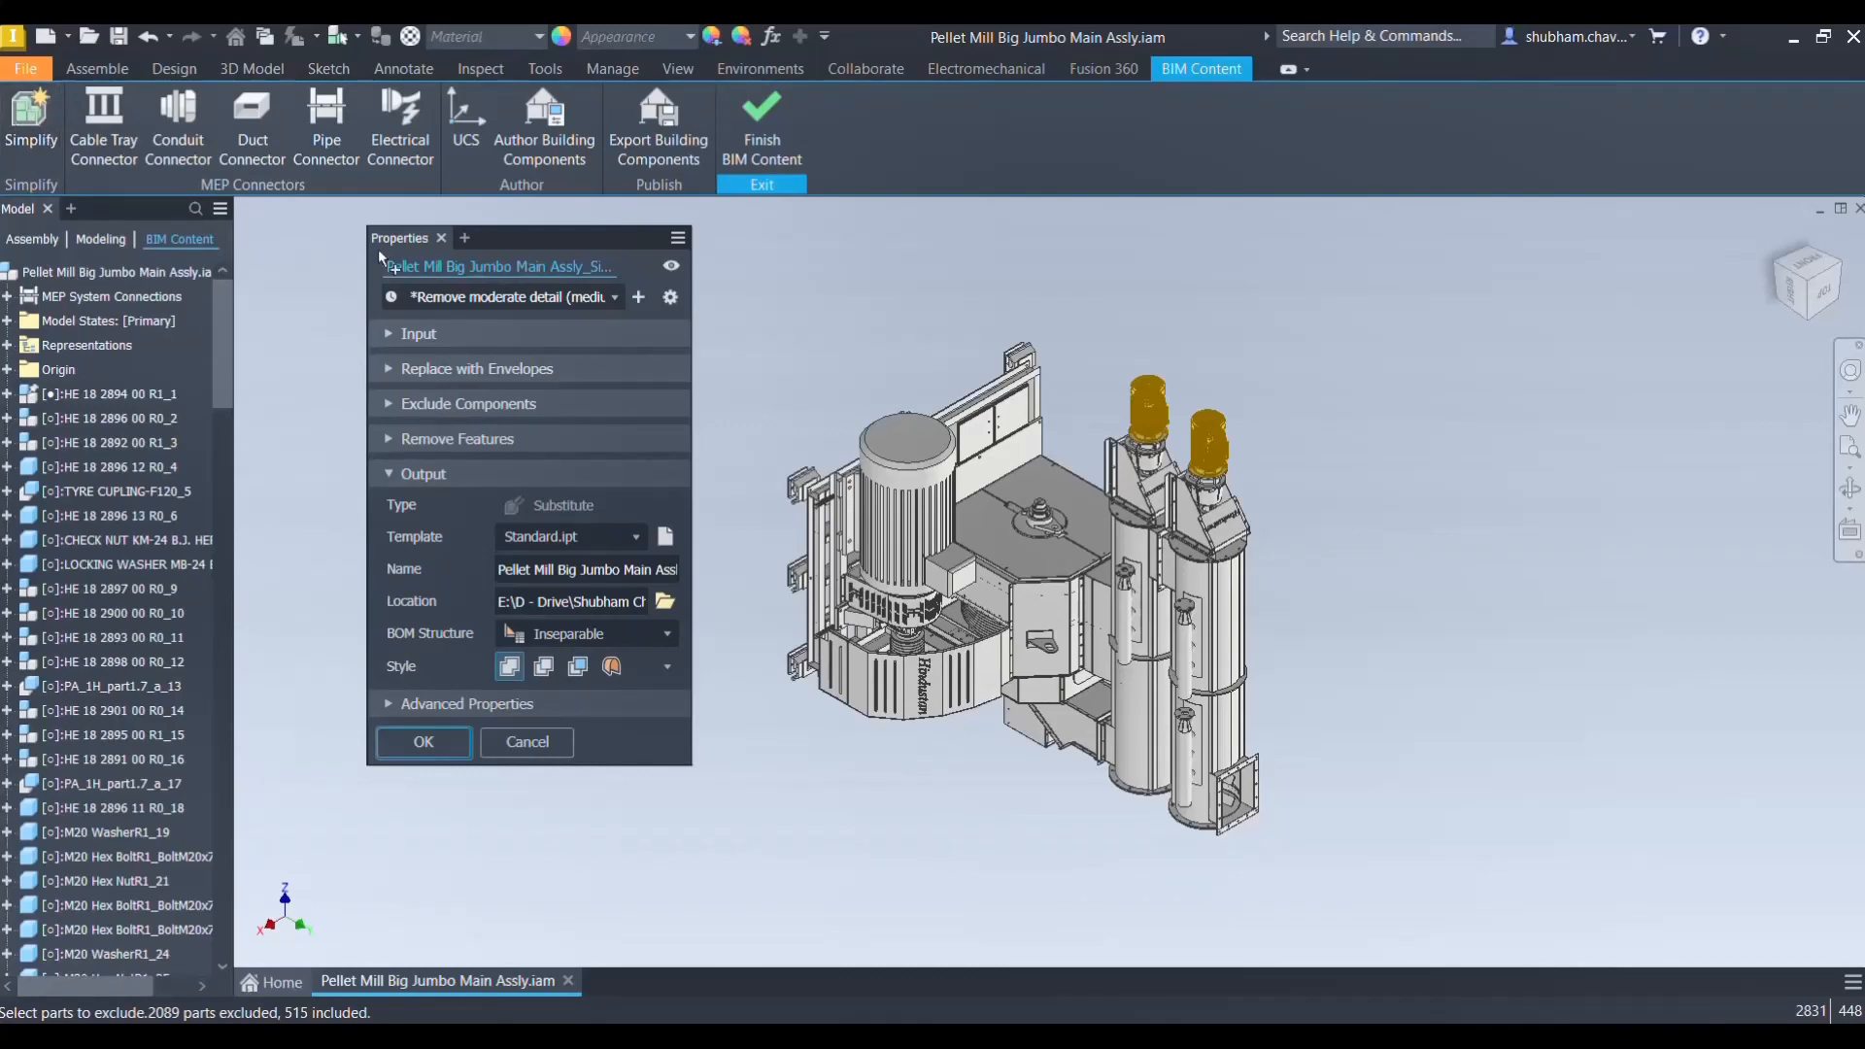
click(505, 335)
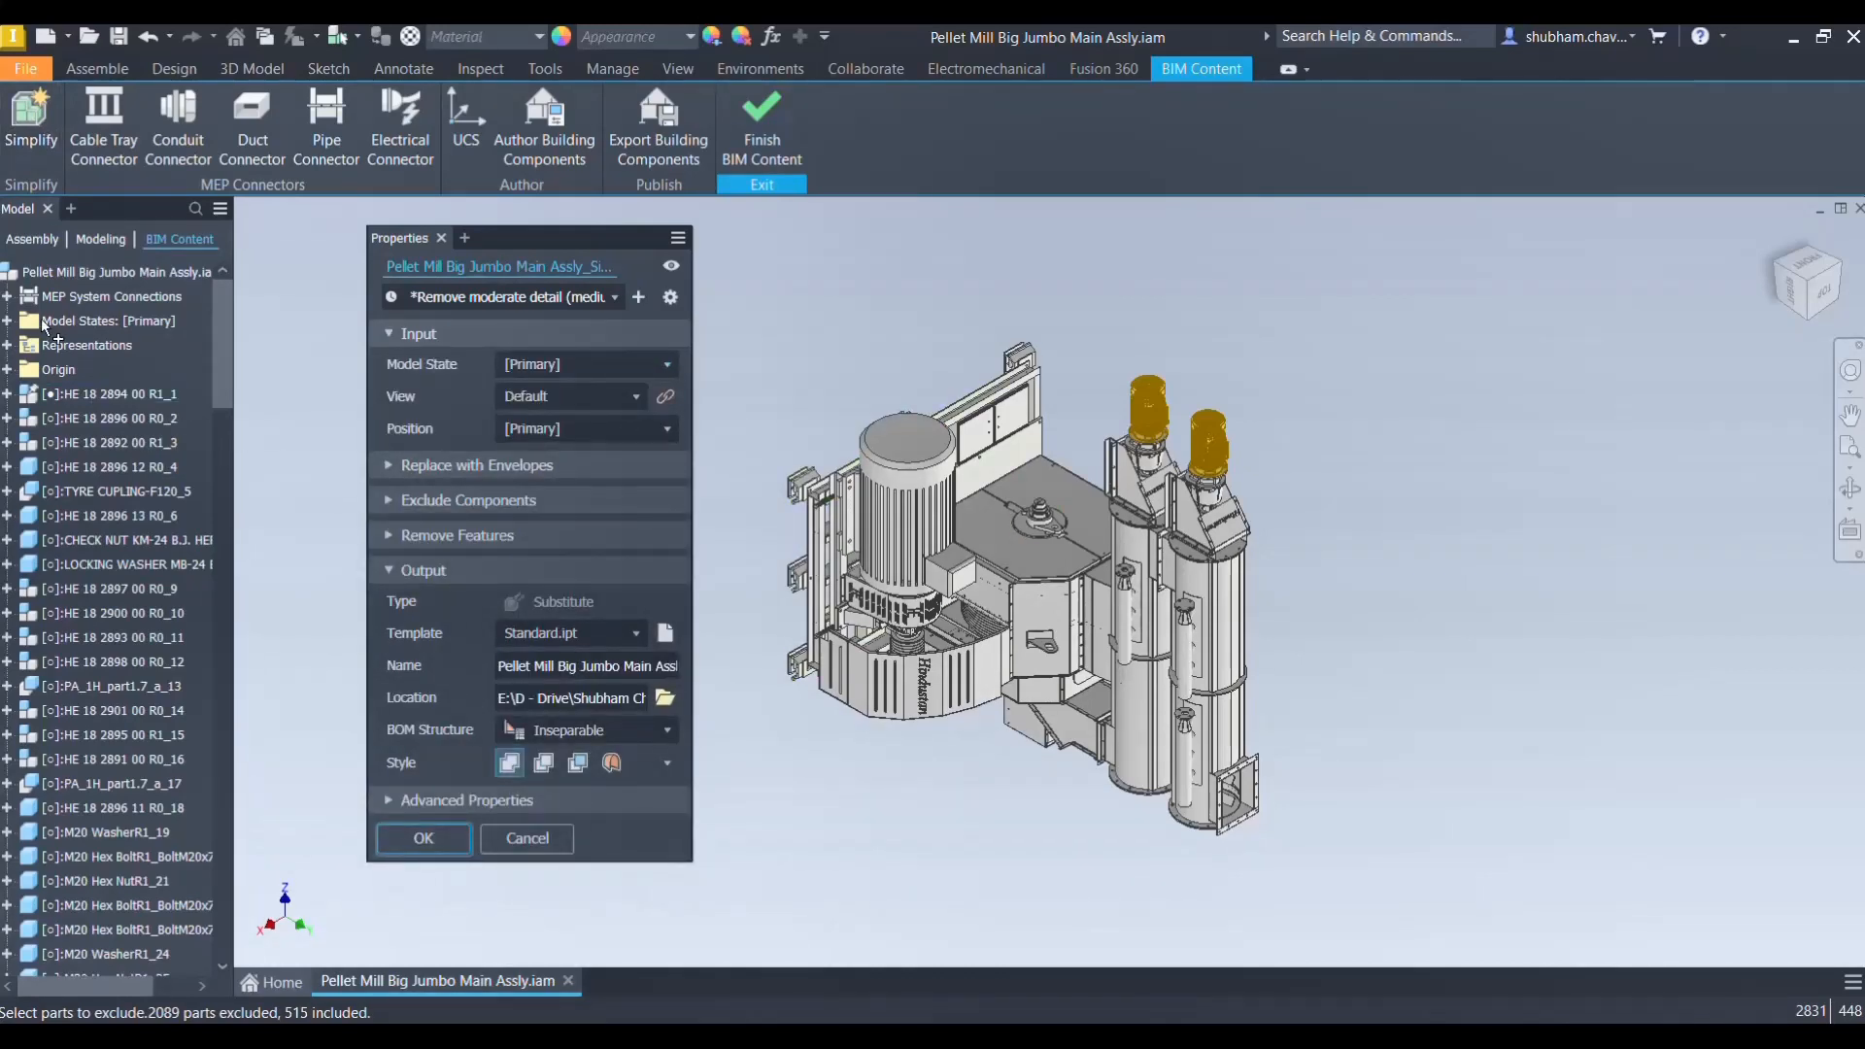
click(600, 389)
click(600, 388)
click(389, 332)
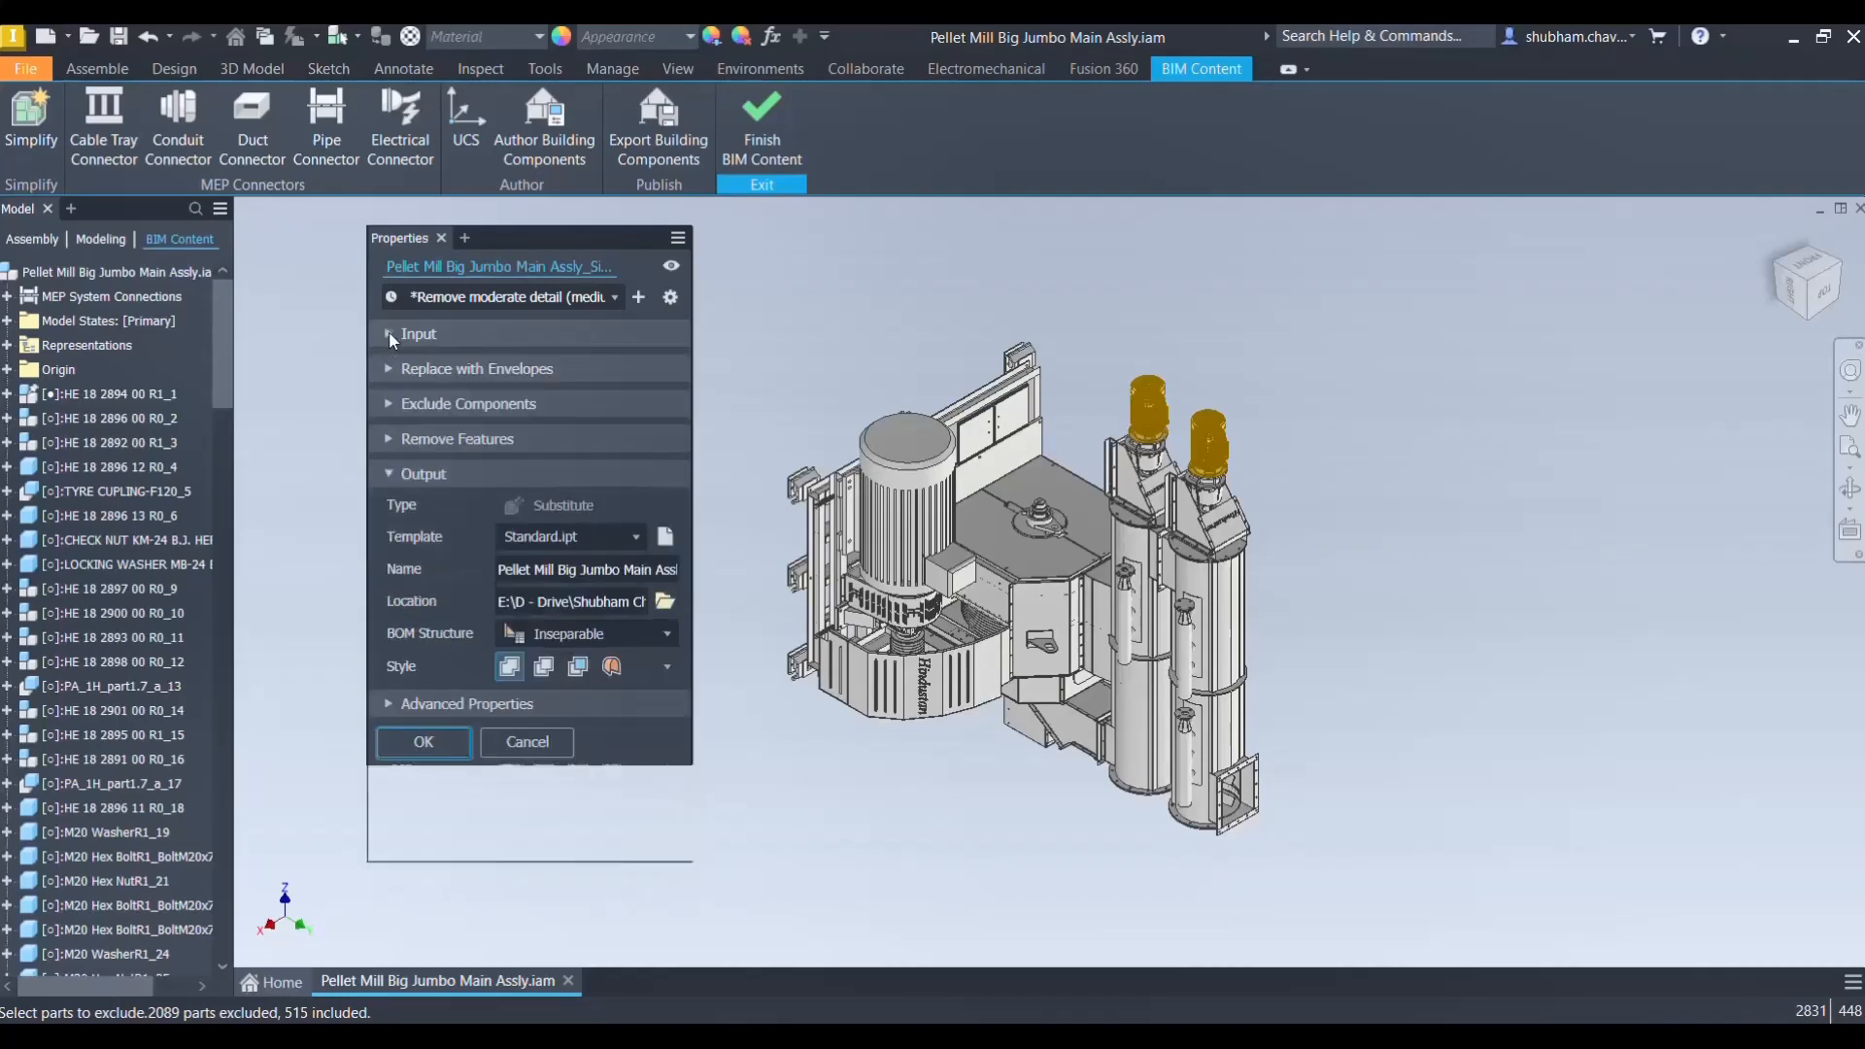
Review the simplification presets and preview each mode of replacing the assembly with envelopes, including all in one envelope
click(613, 294)
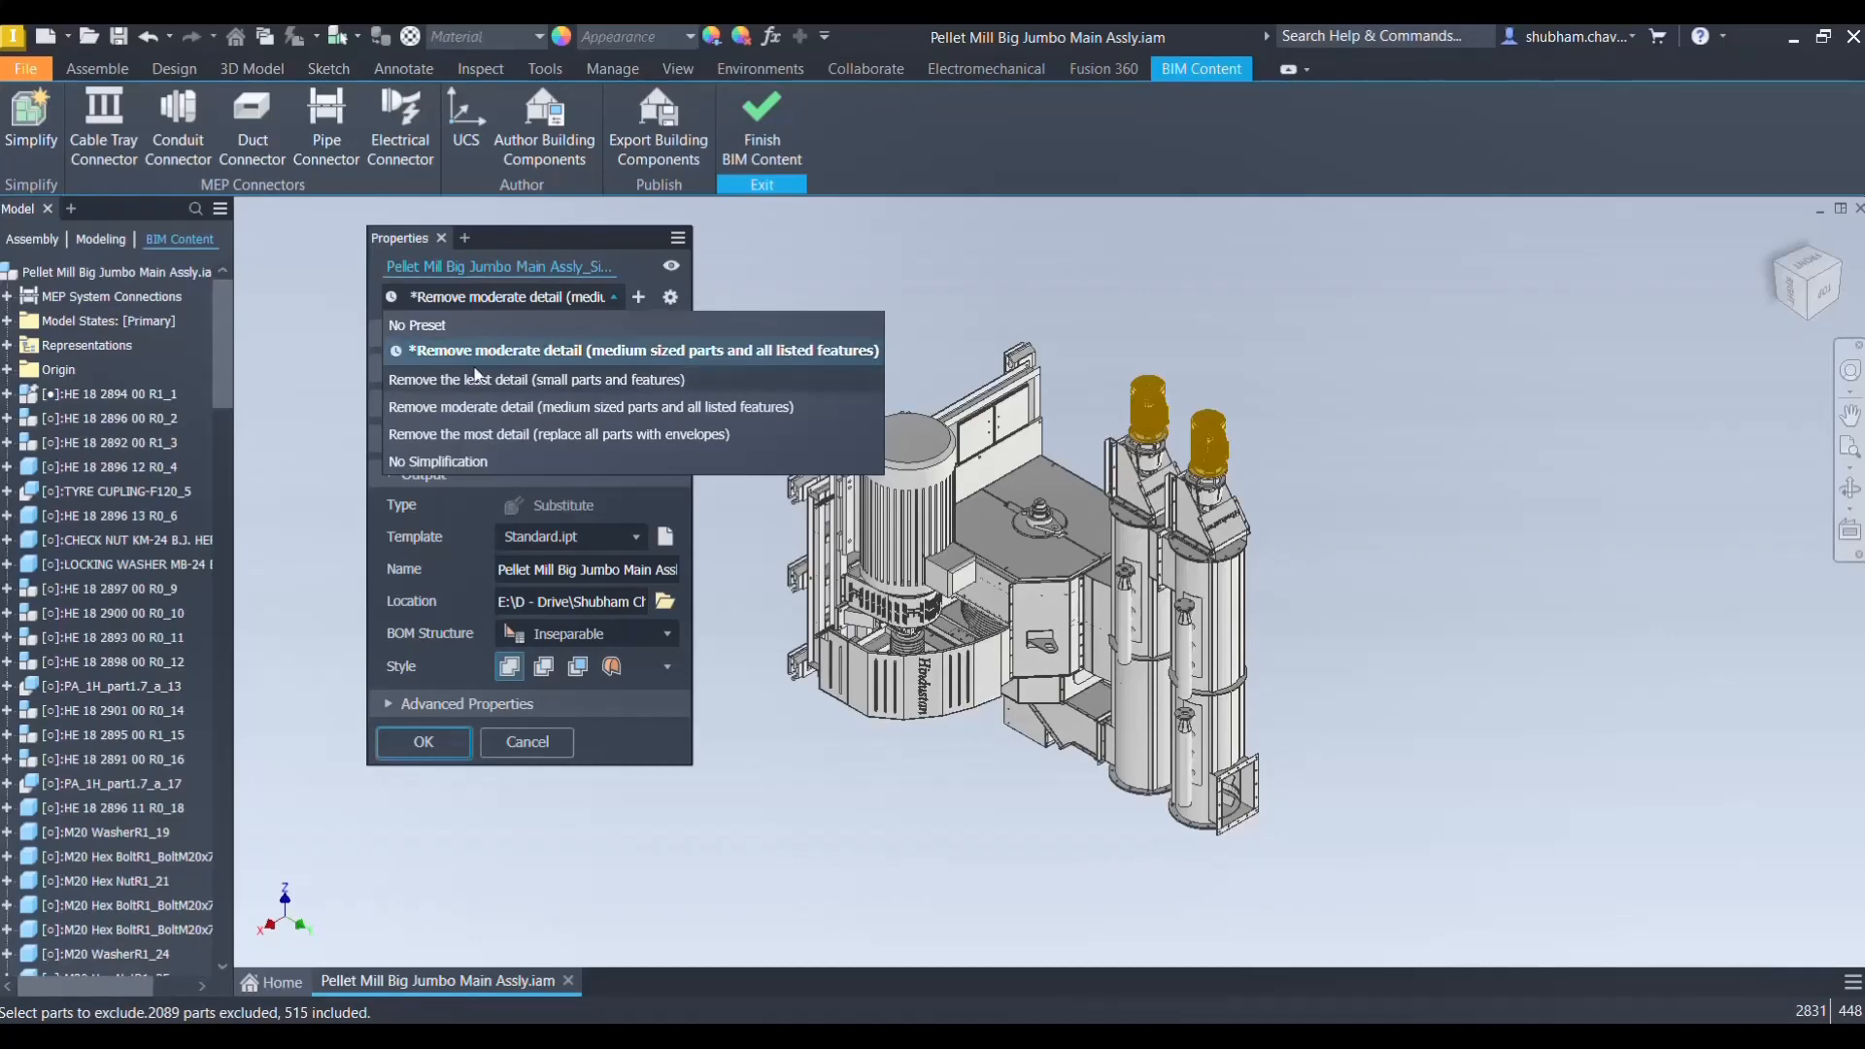
click(639, 270)
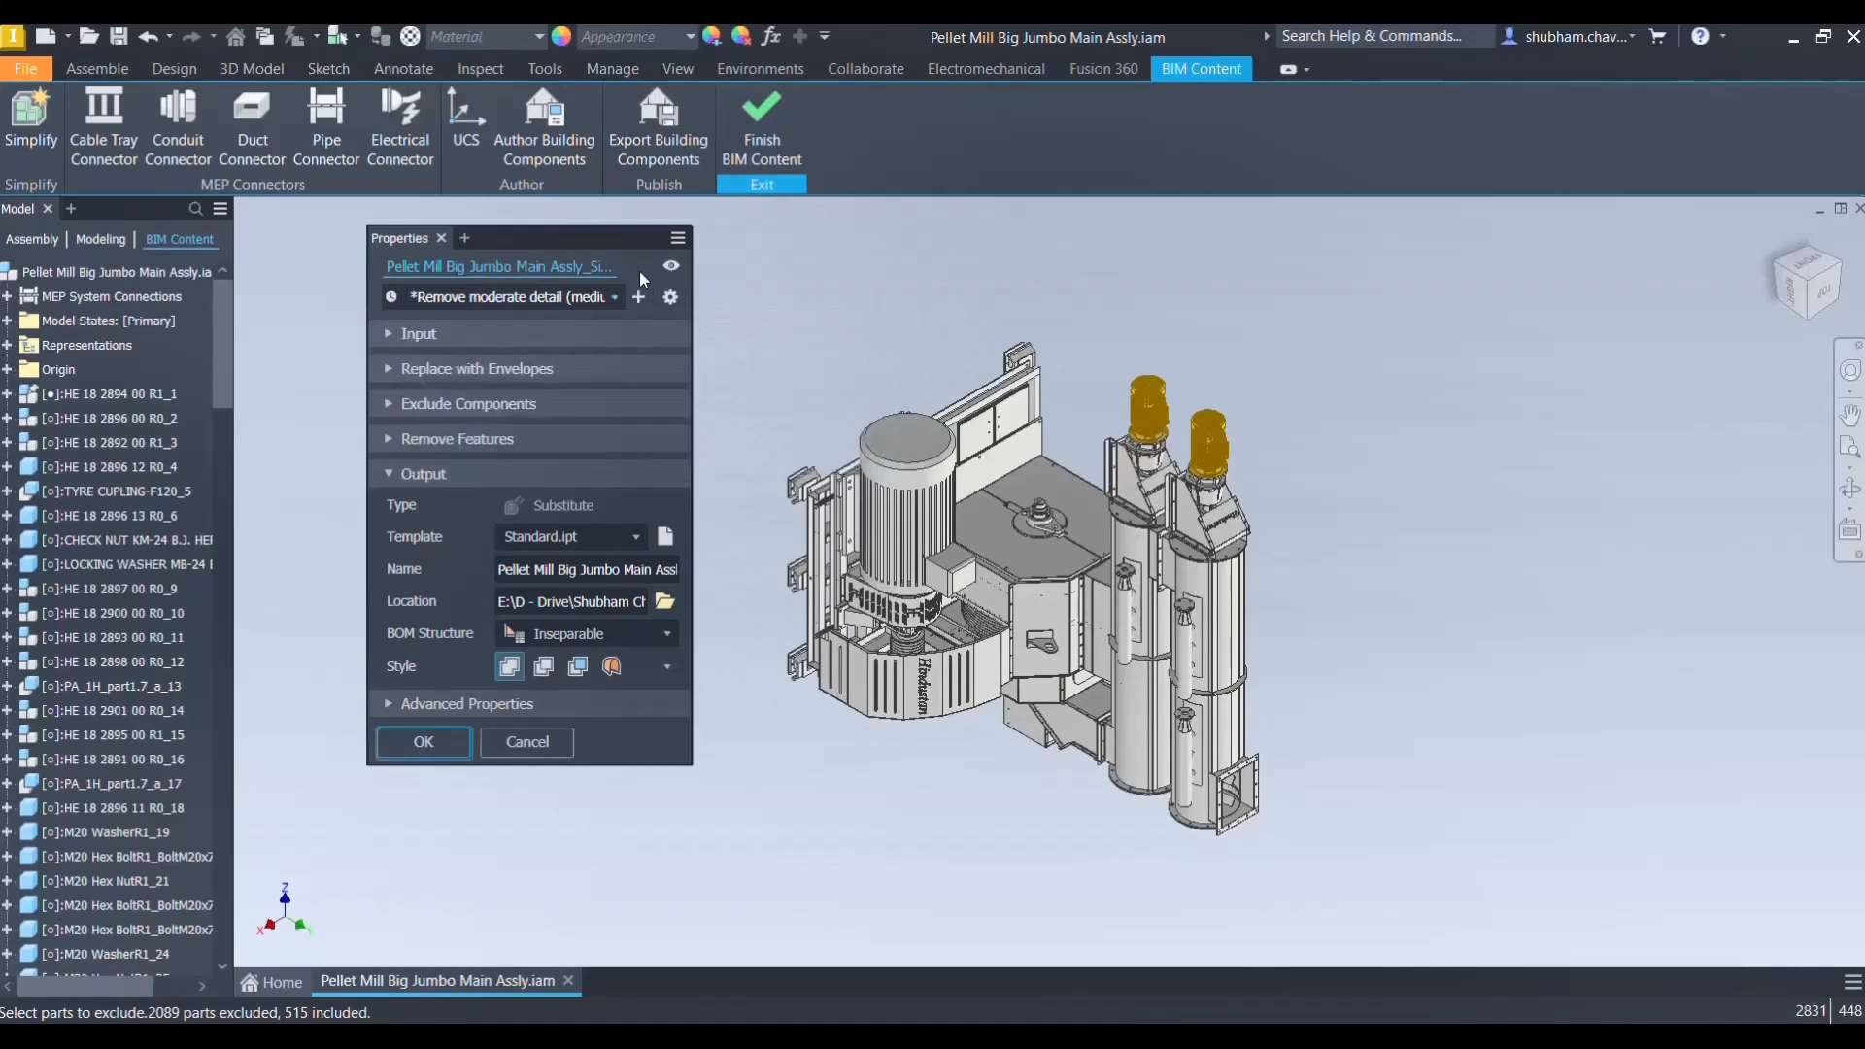
click(386, 369)
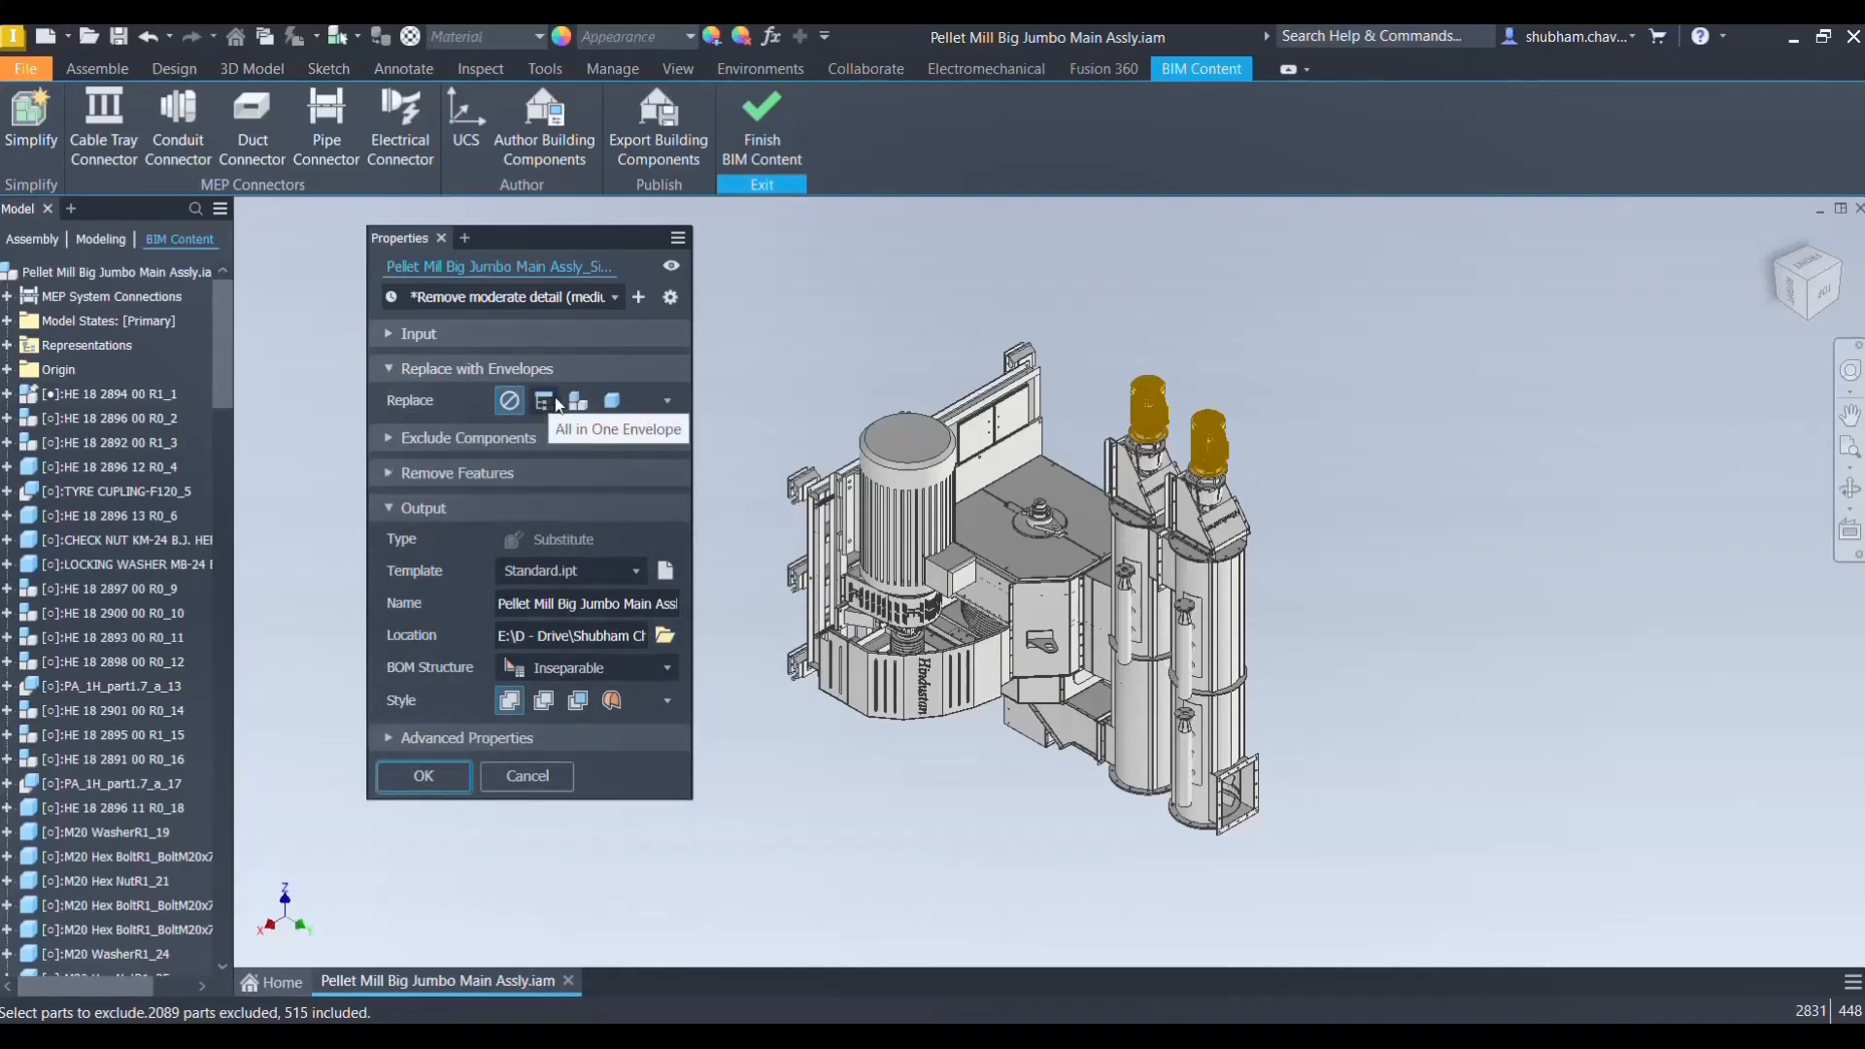
click(609, 402)
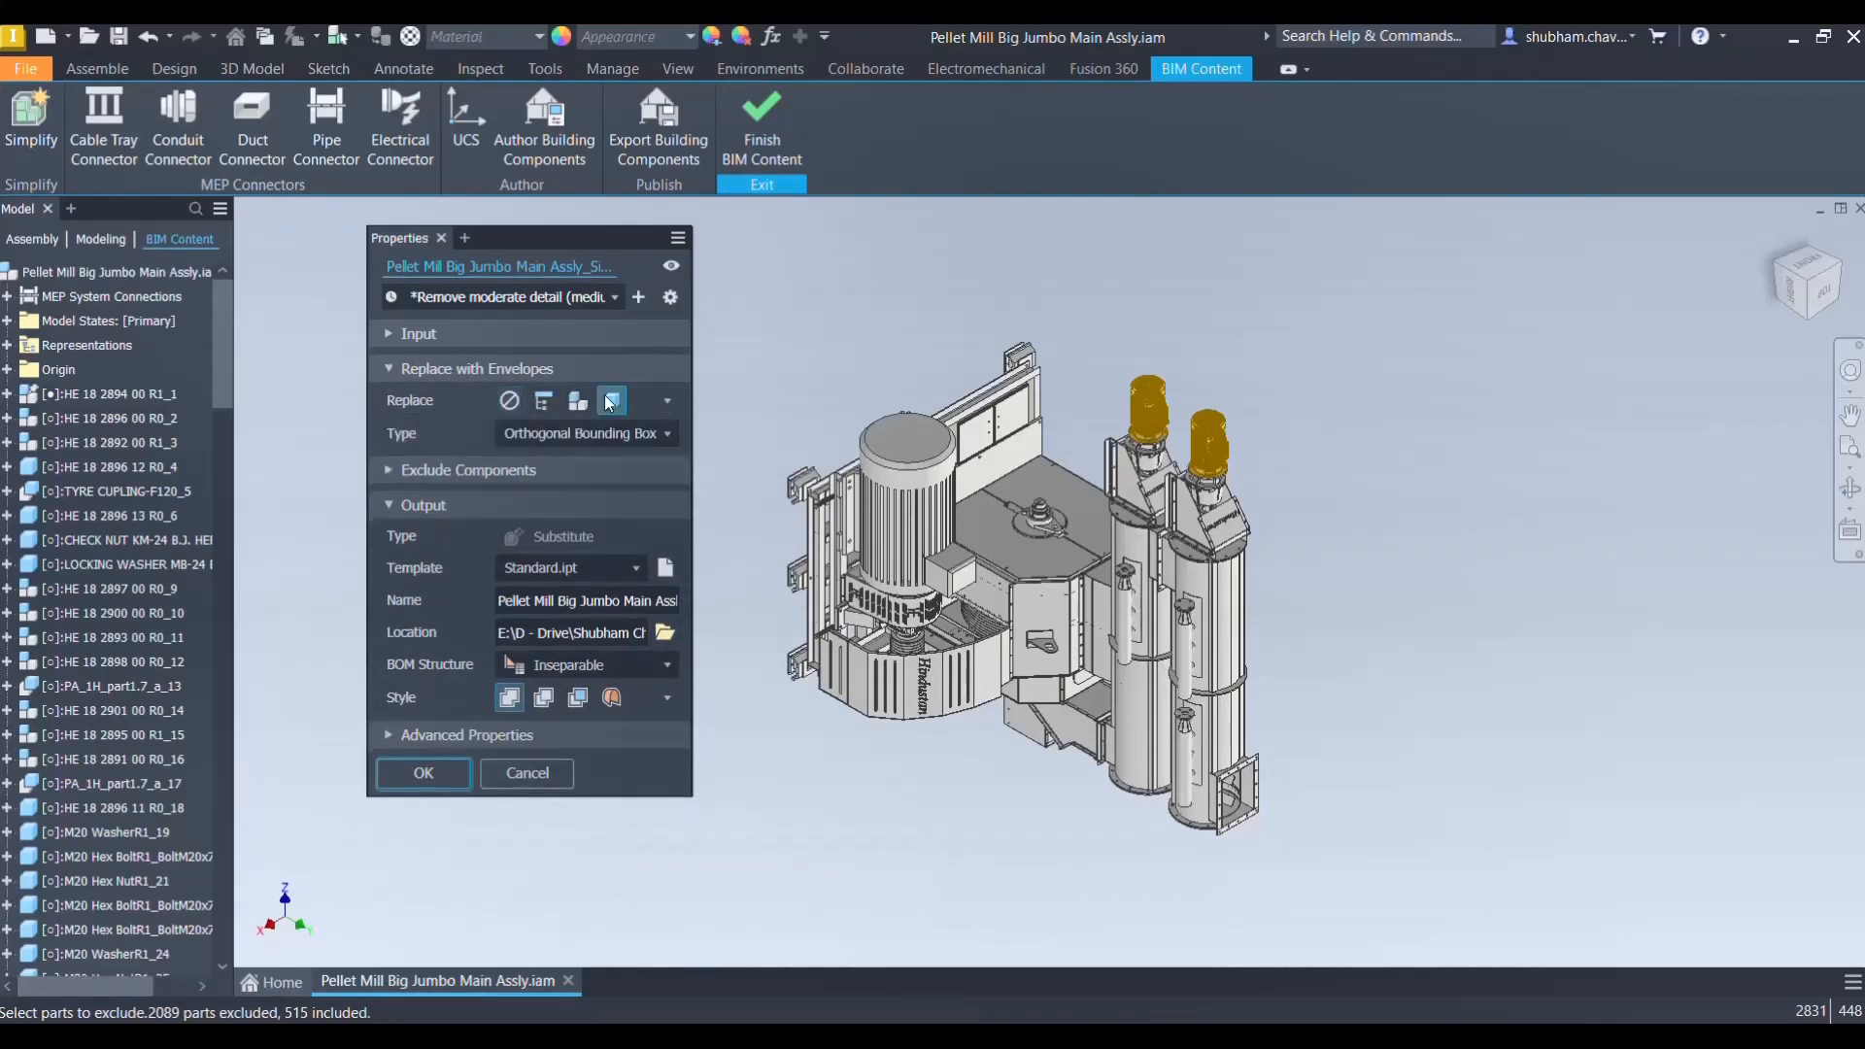
click(578, 400)
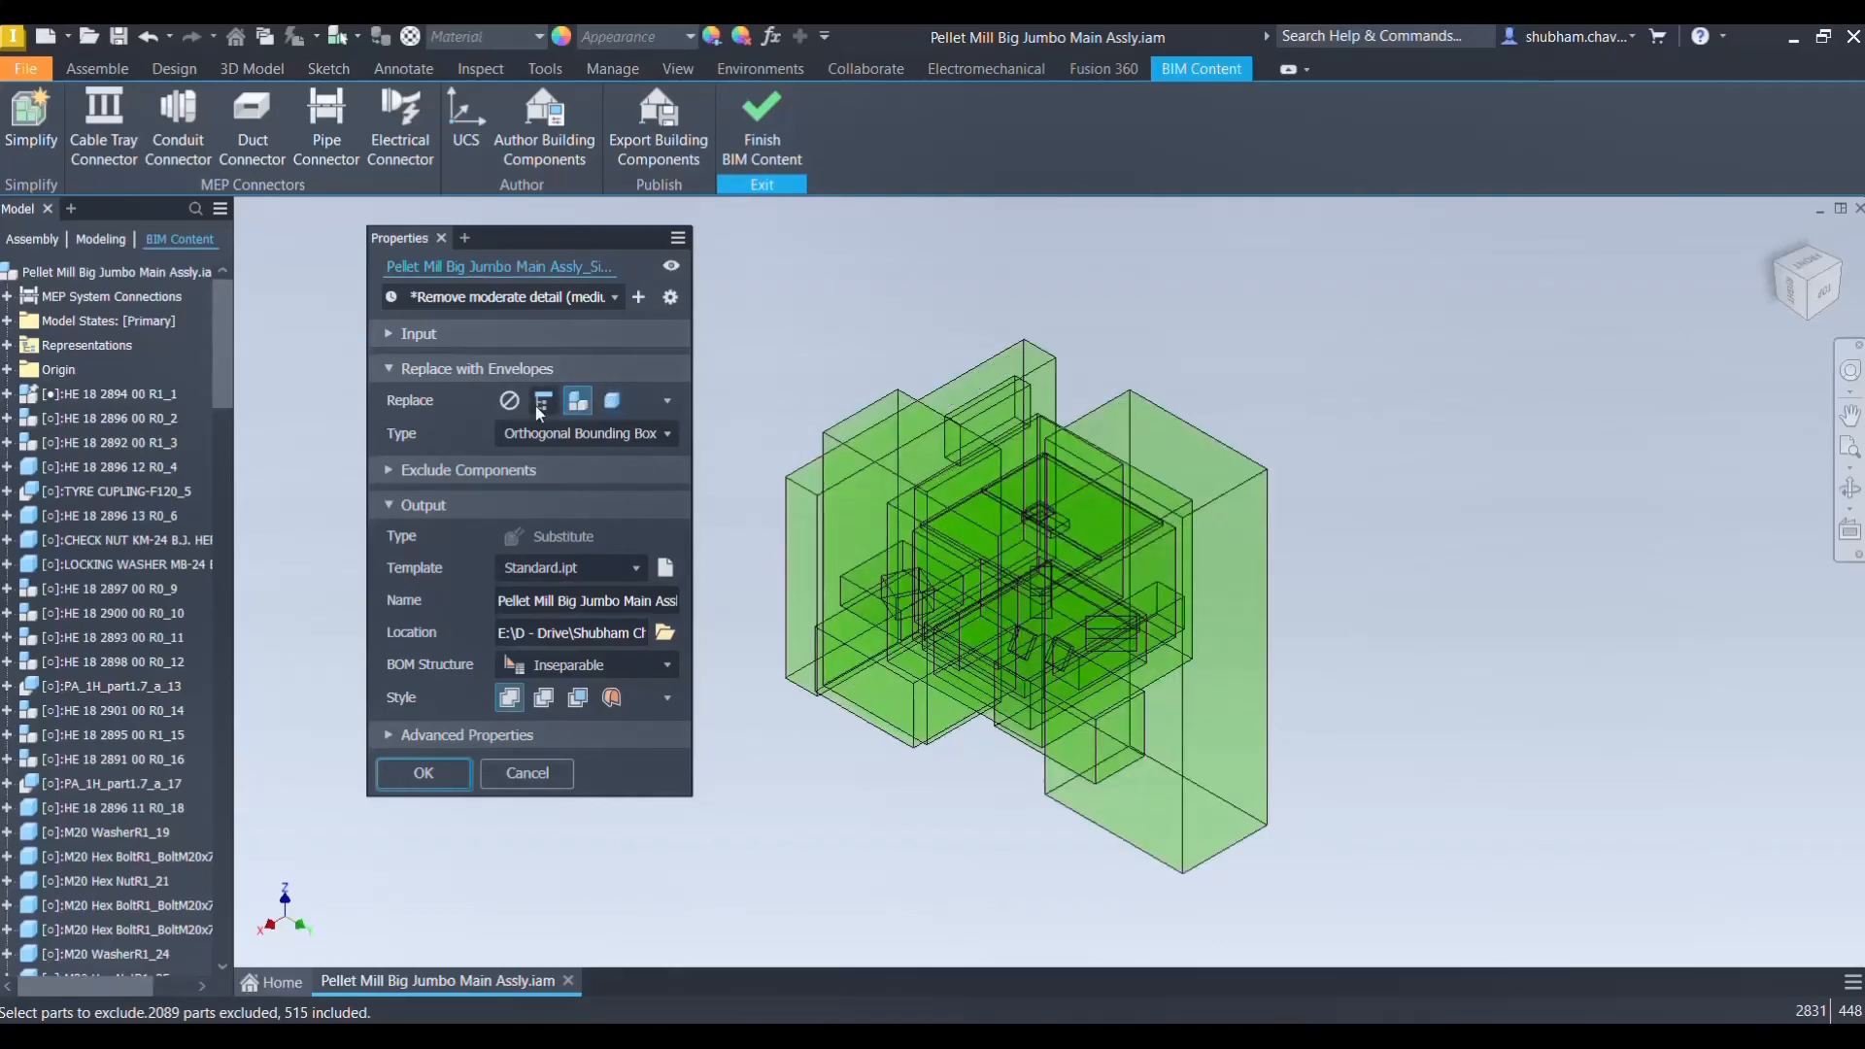
click(540, 404)
click(509, 402)
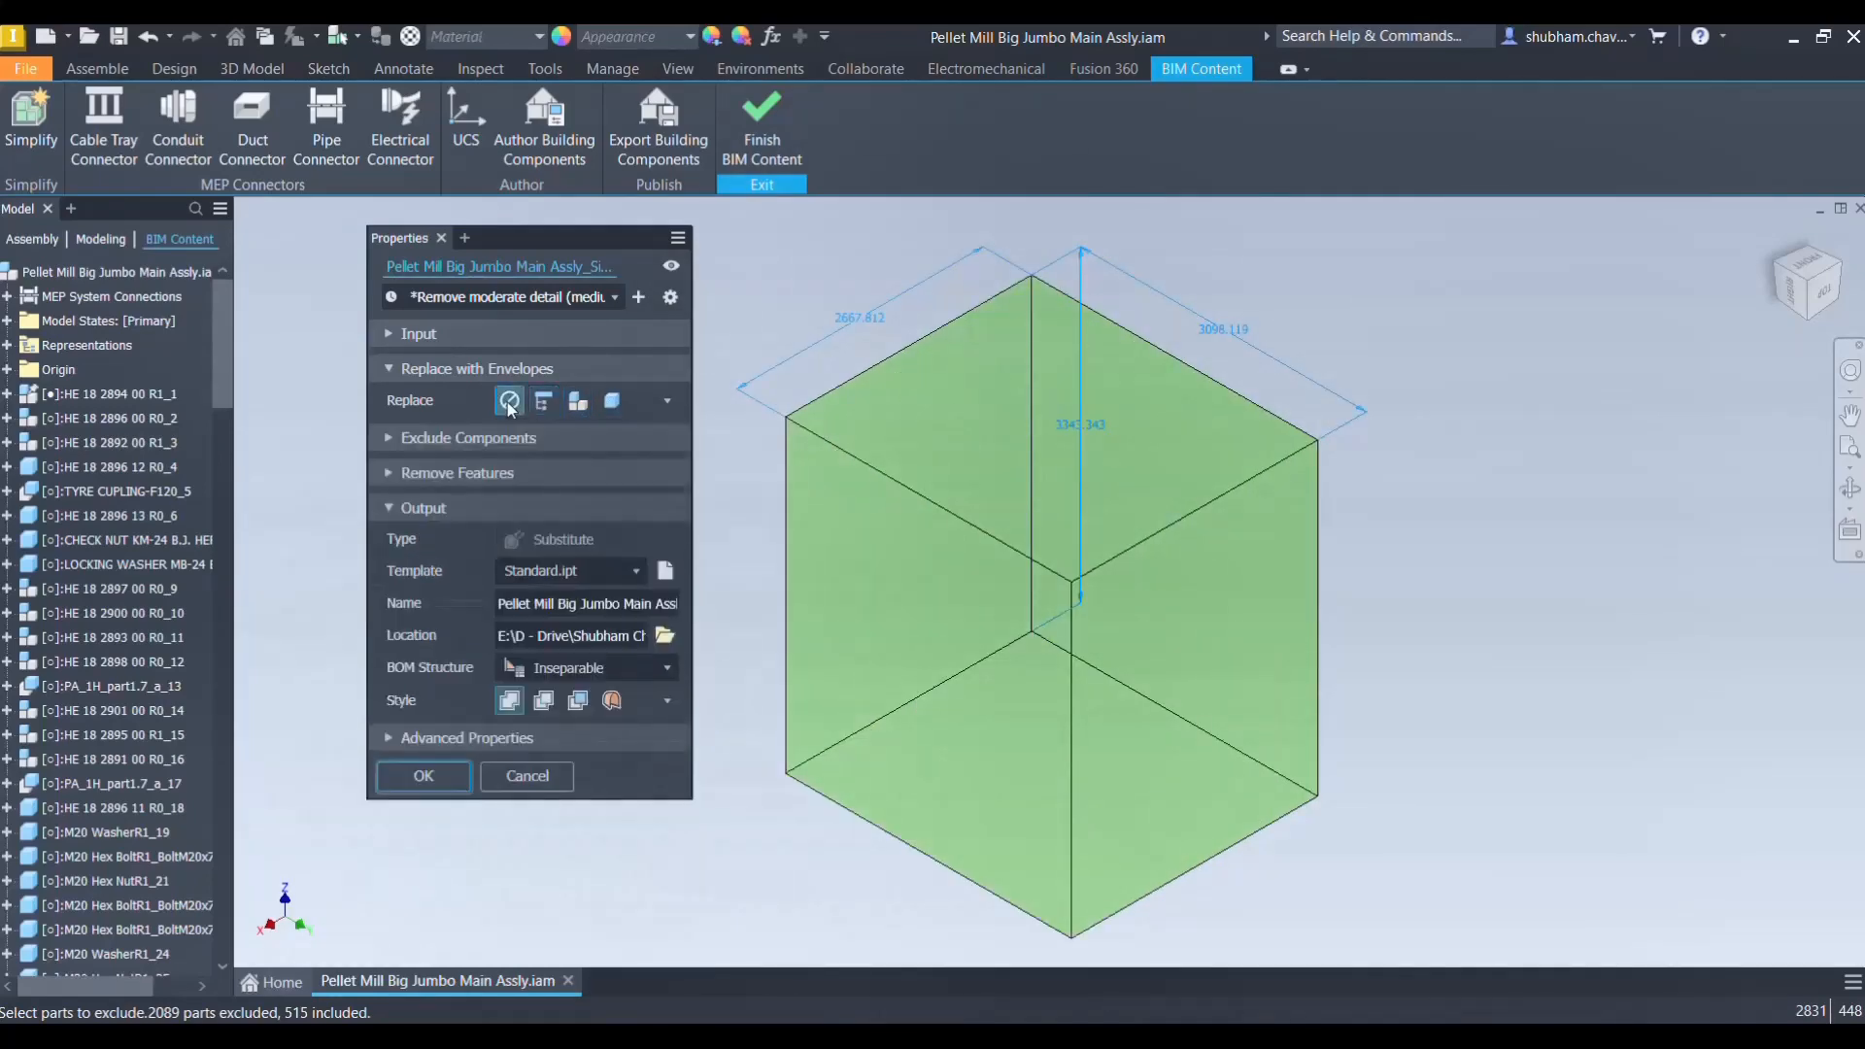
Check the bounding type options for an all-in-one envelope, and turn envelope replacement off again
click(544, 401)
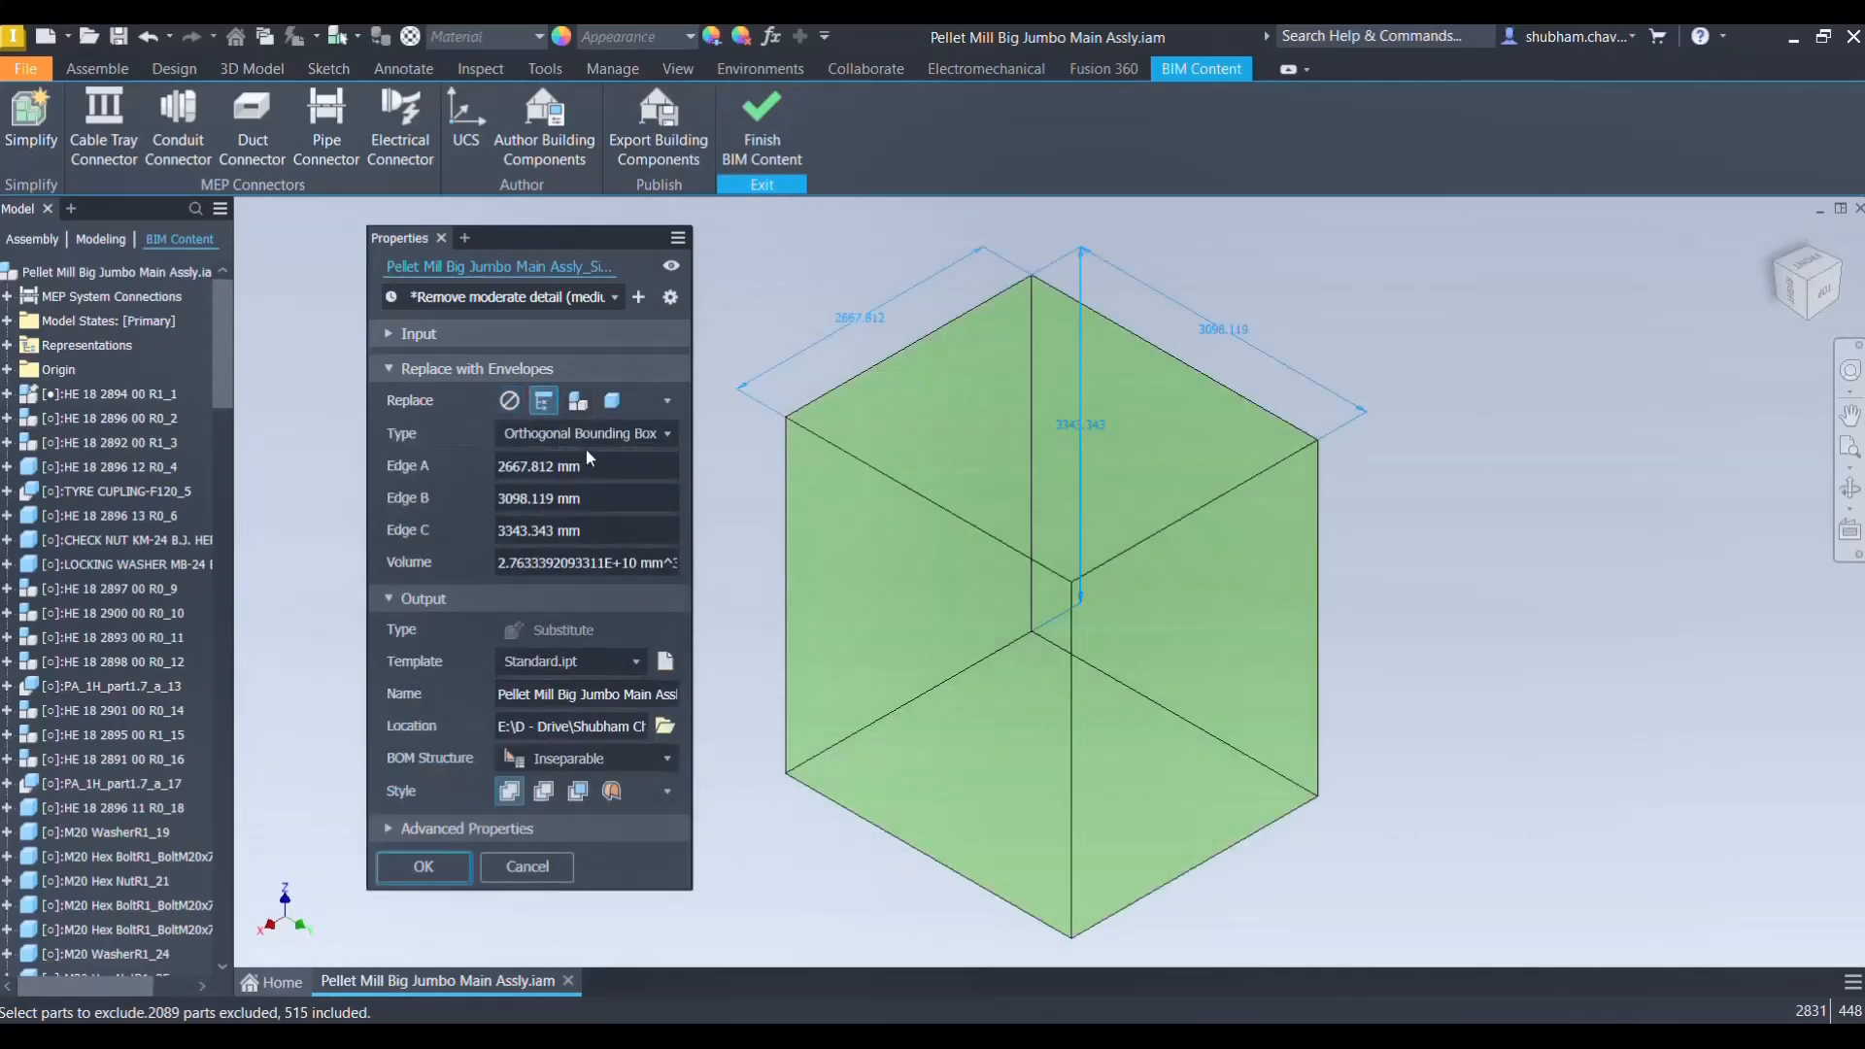
click(655, 434)
click(559, 457)
click(509, 402)
Try maximum diagonals of 600, 800 and 1000 mm for excluding parts by size
click(393, 435)
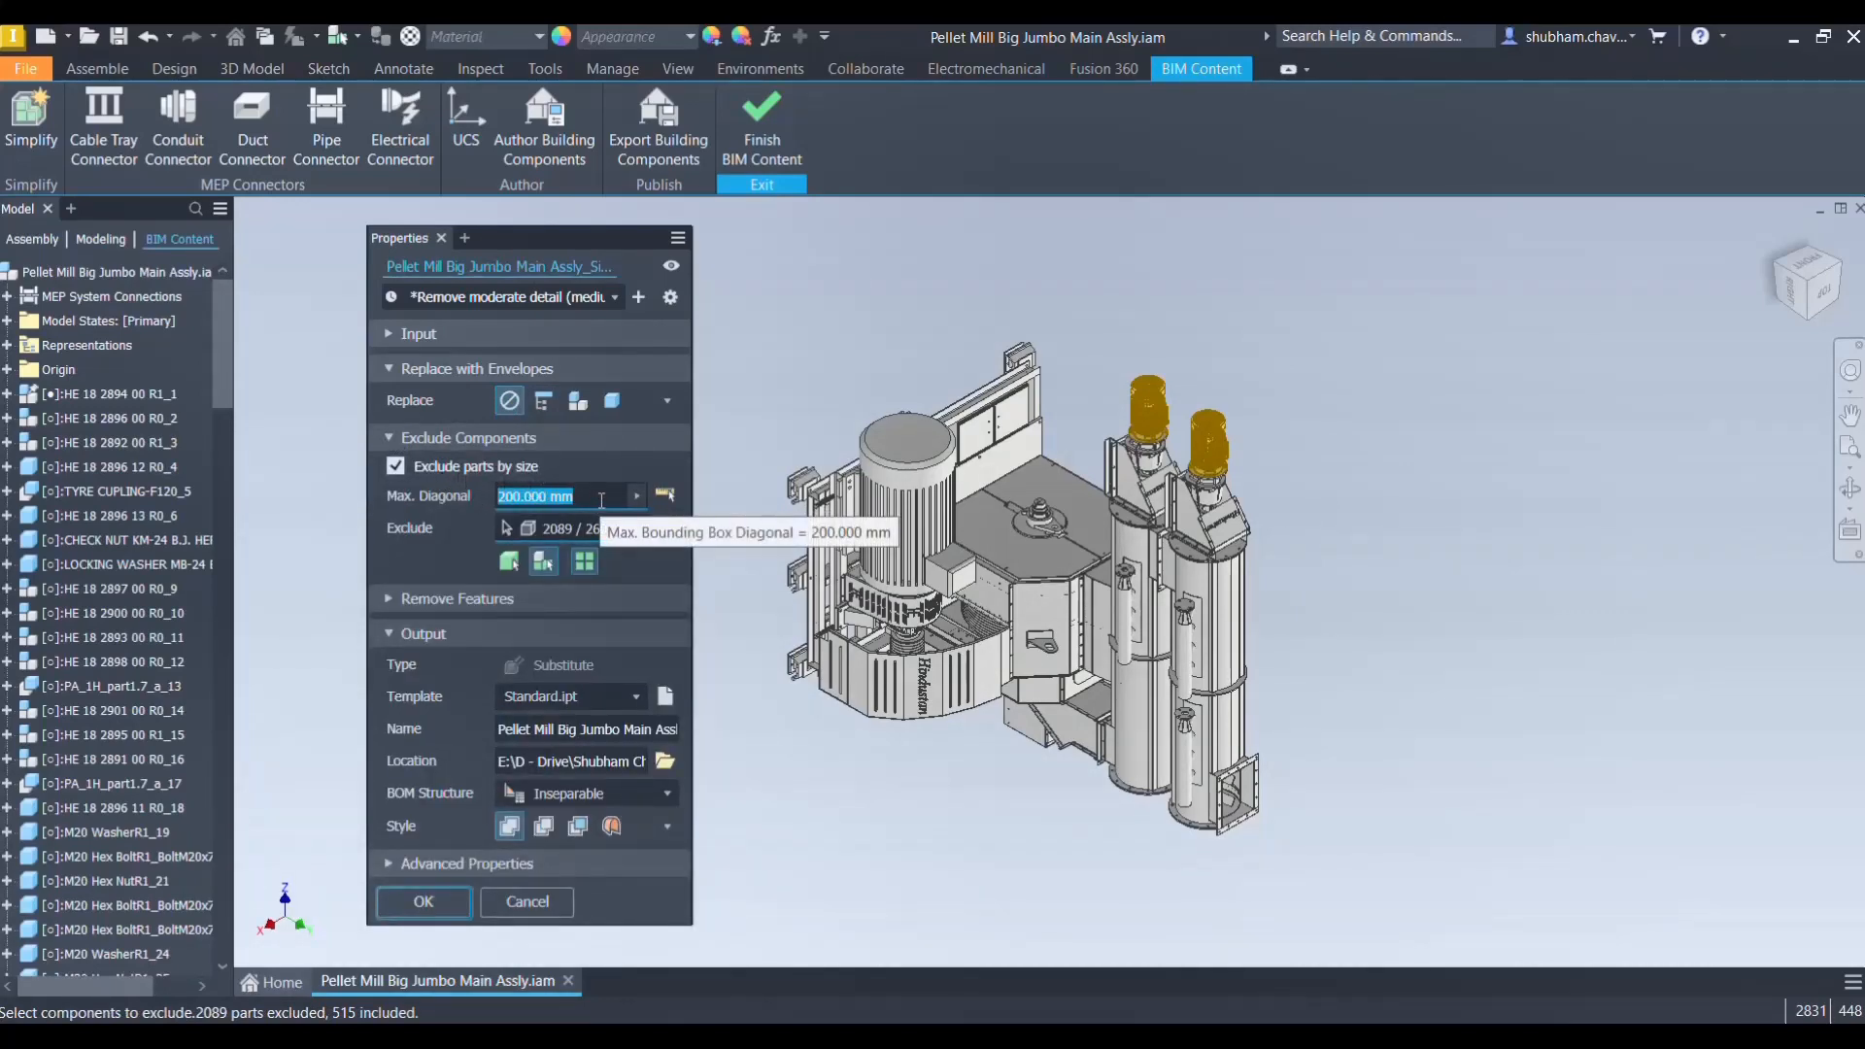
text(600)
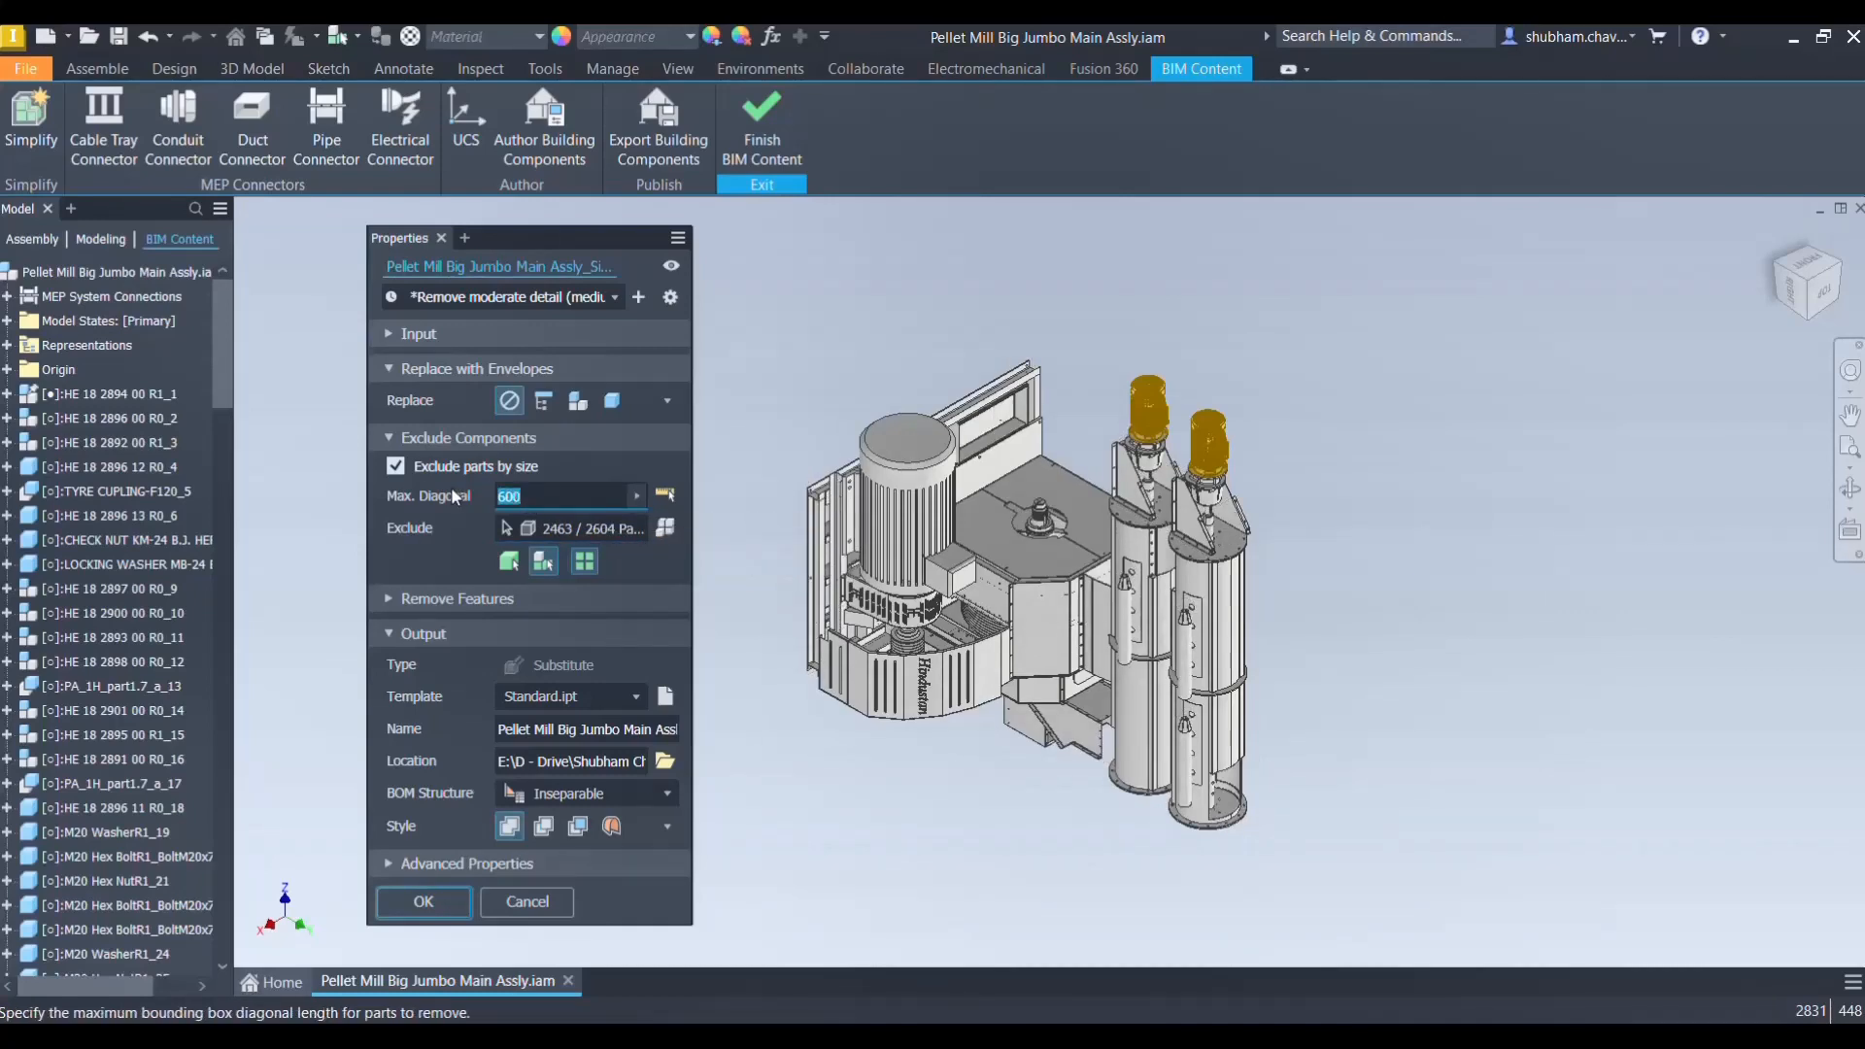
key(BackSpace)
key(BackSpace)
key(BackSpace)
text(800)
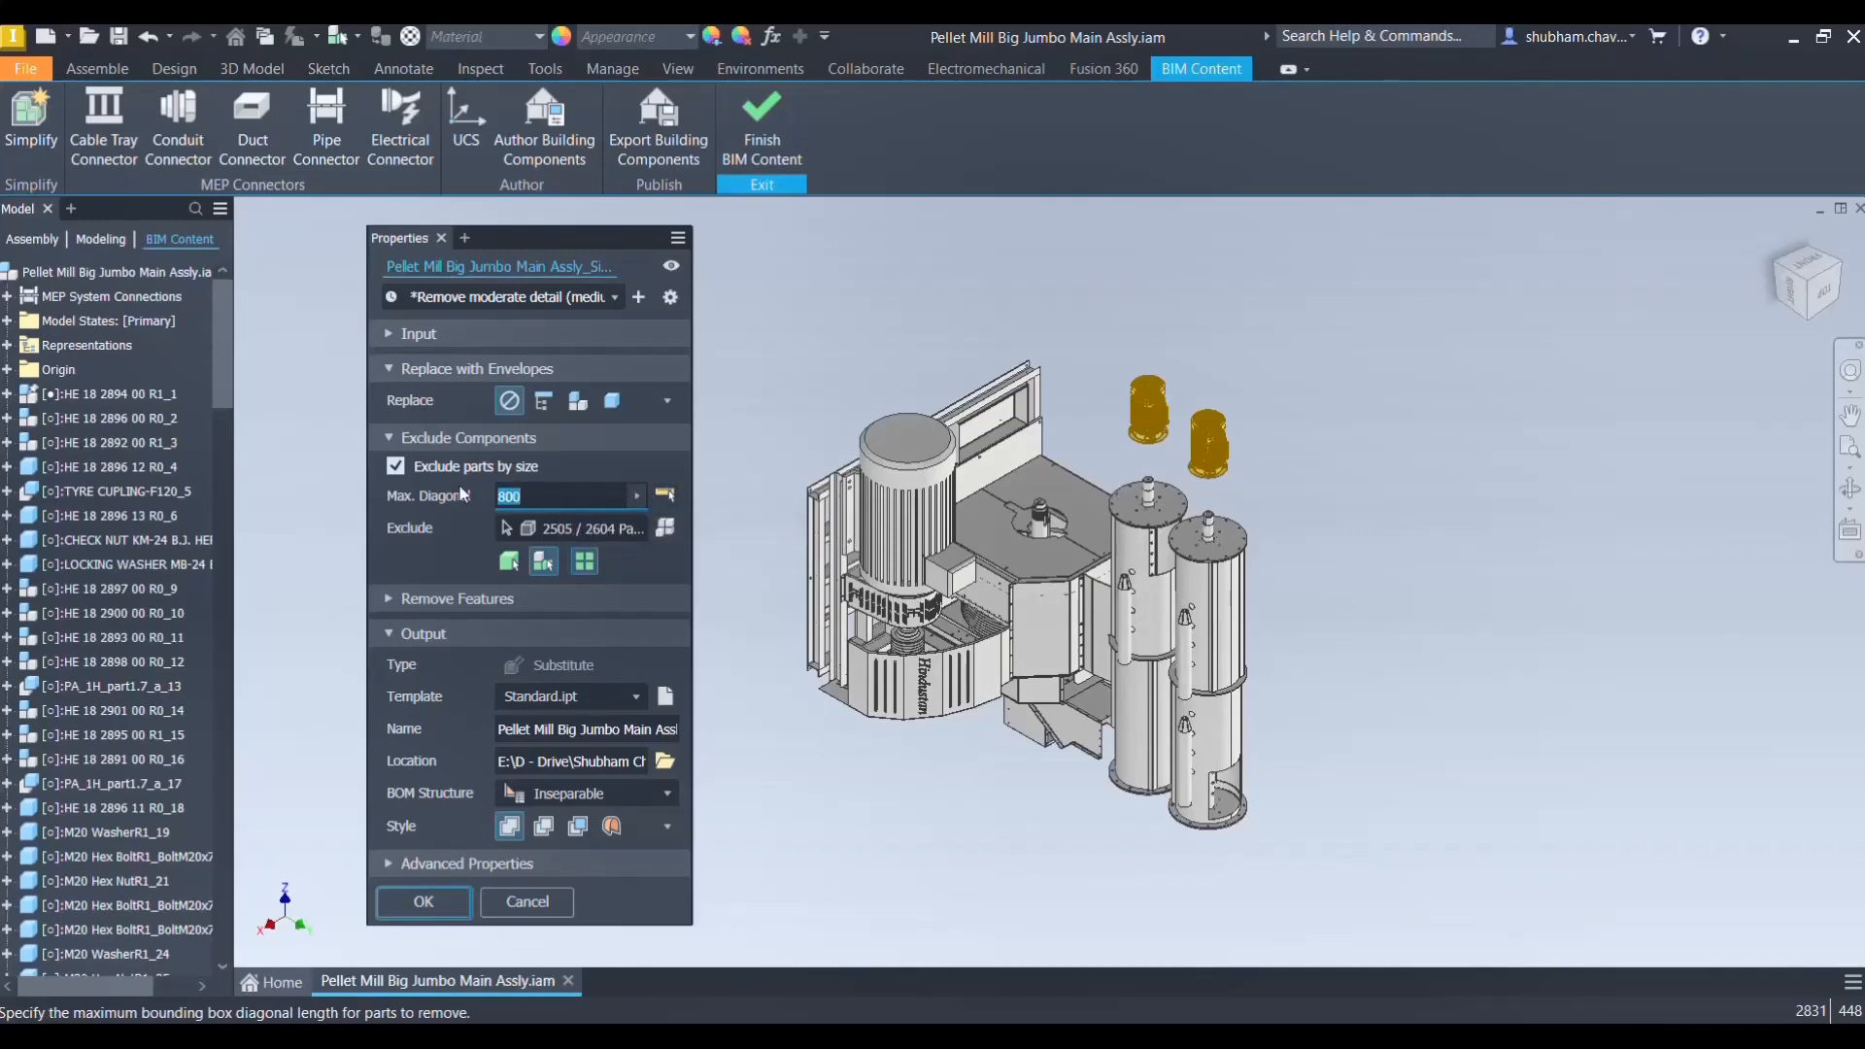
key(BackSpace)
key(BackSpace)
key(BackSpace)
text(1000)
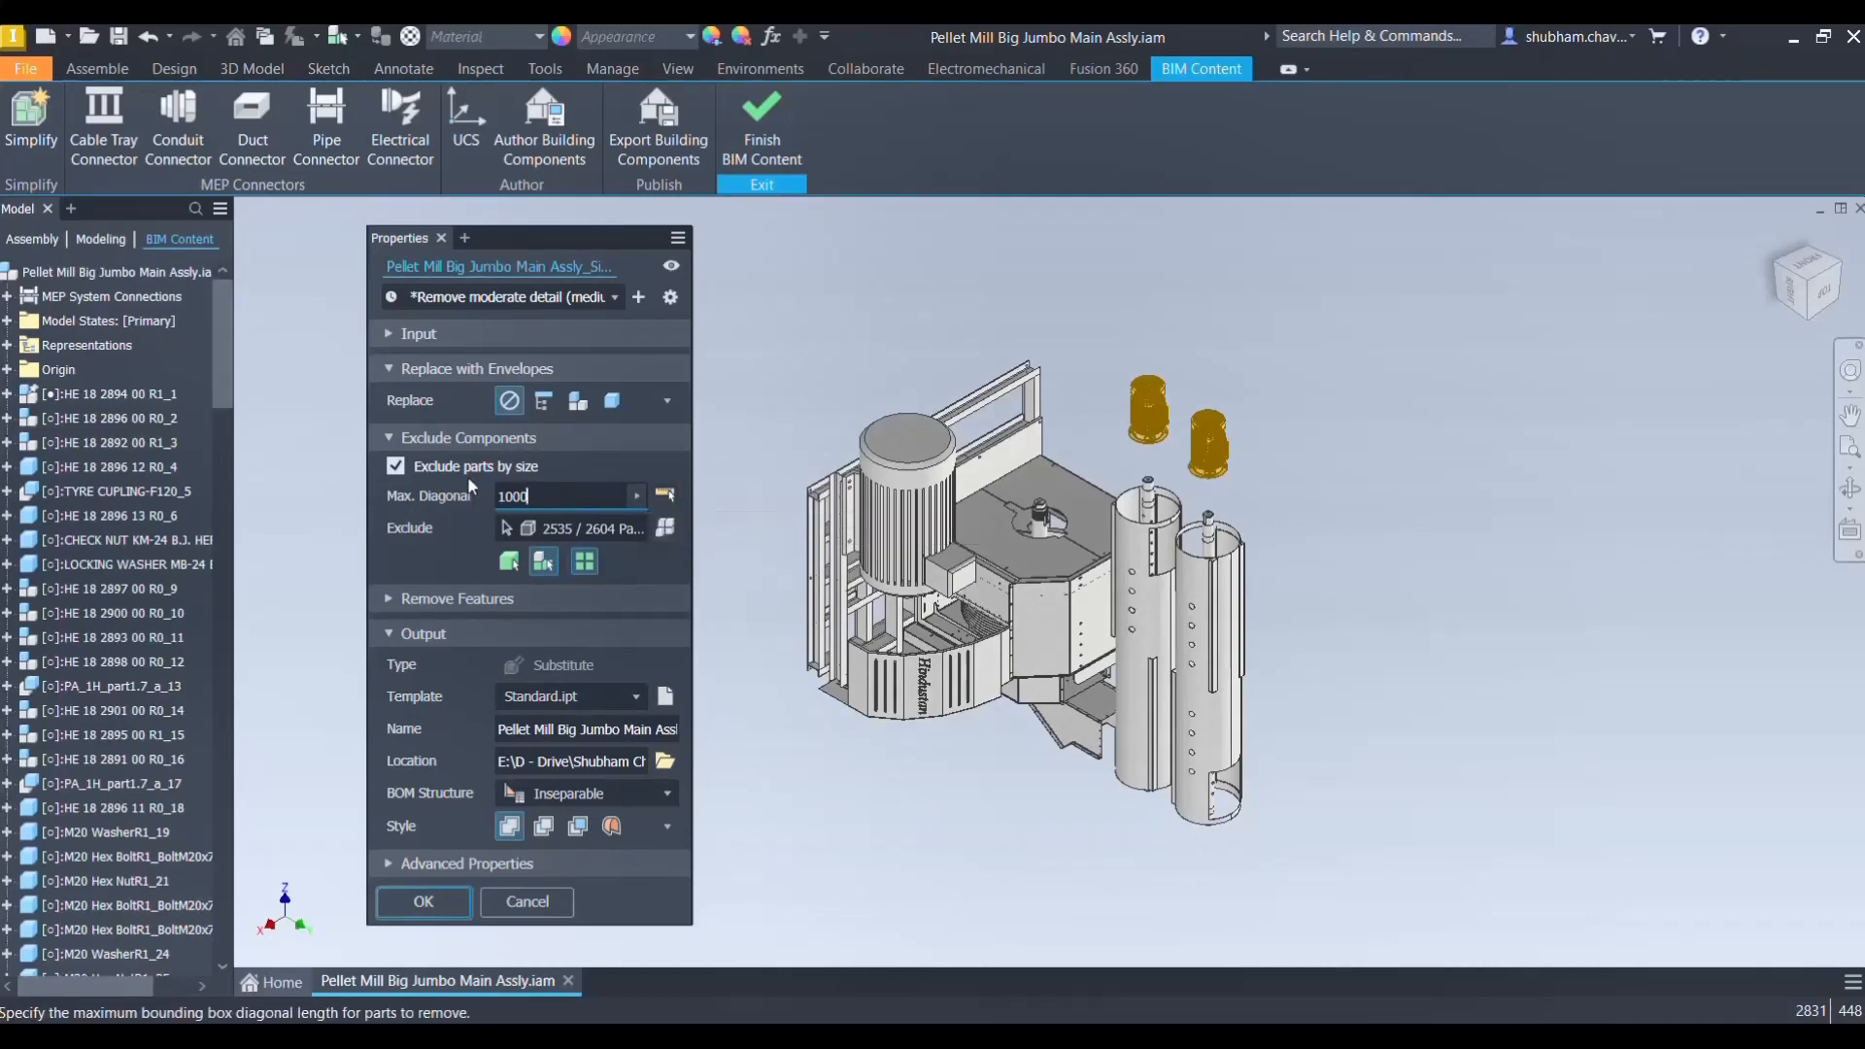
Set the maximum diagonal for excluding parts to 600 mm, keeping component selection for manual exclusions
key(ctrl+a)
text(600)
key(Return)
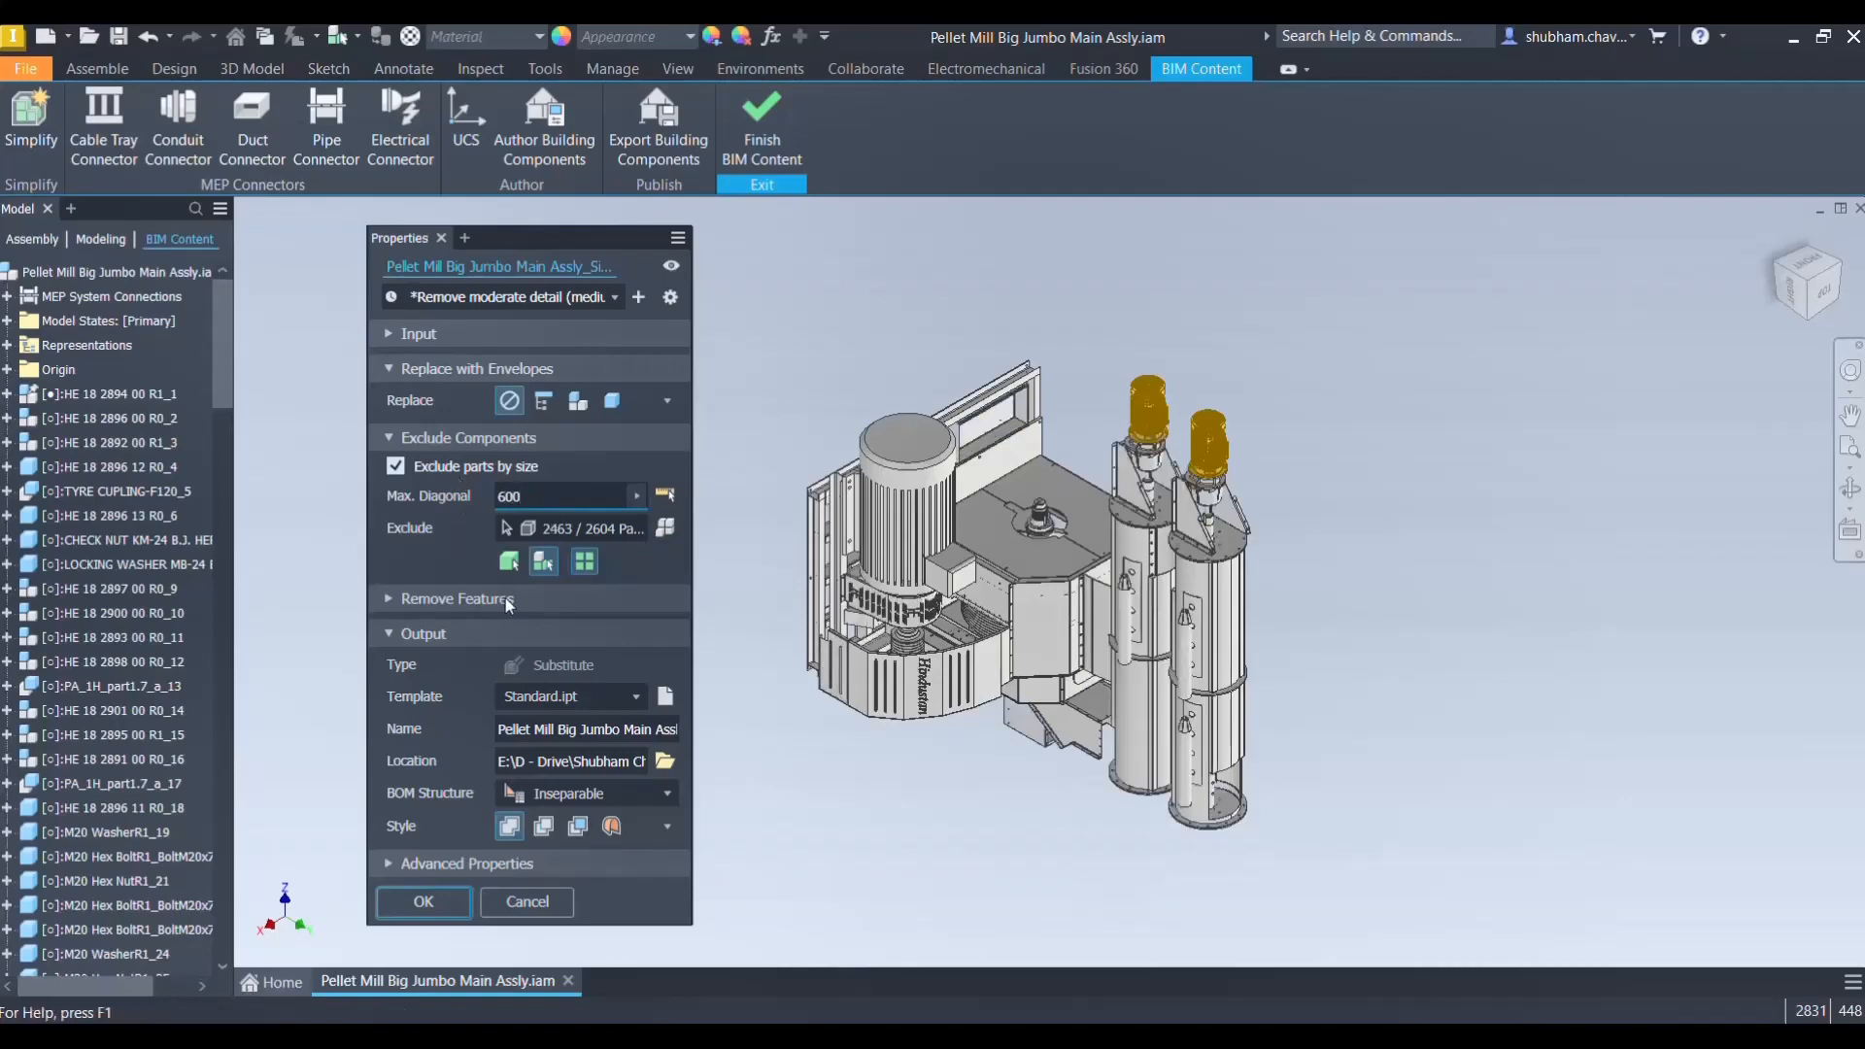
click(512, 561)
click(544, 564)
Set the feature removal to All for holes, fillets and chamfers
click(388, 599)
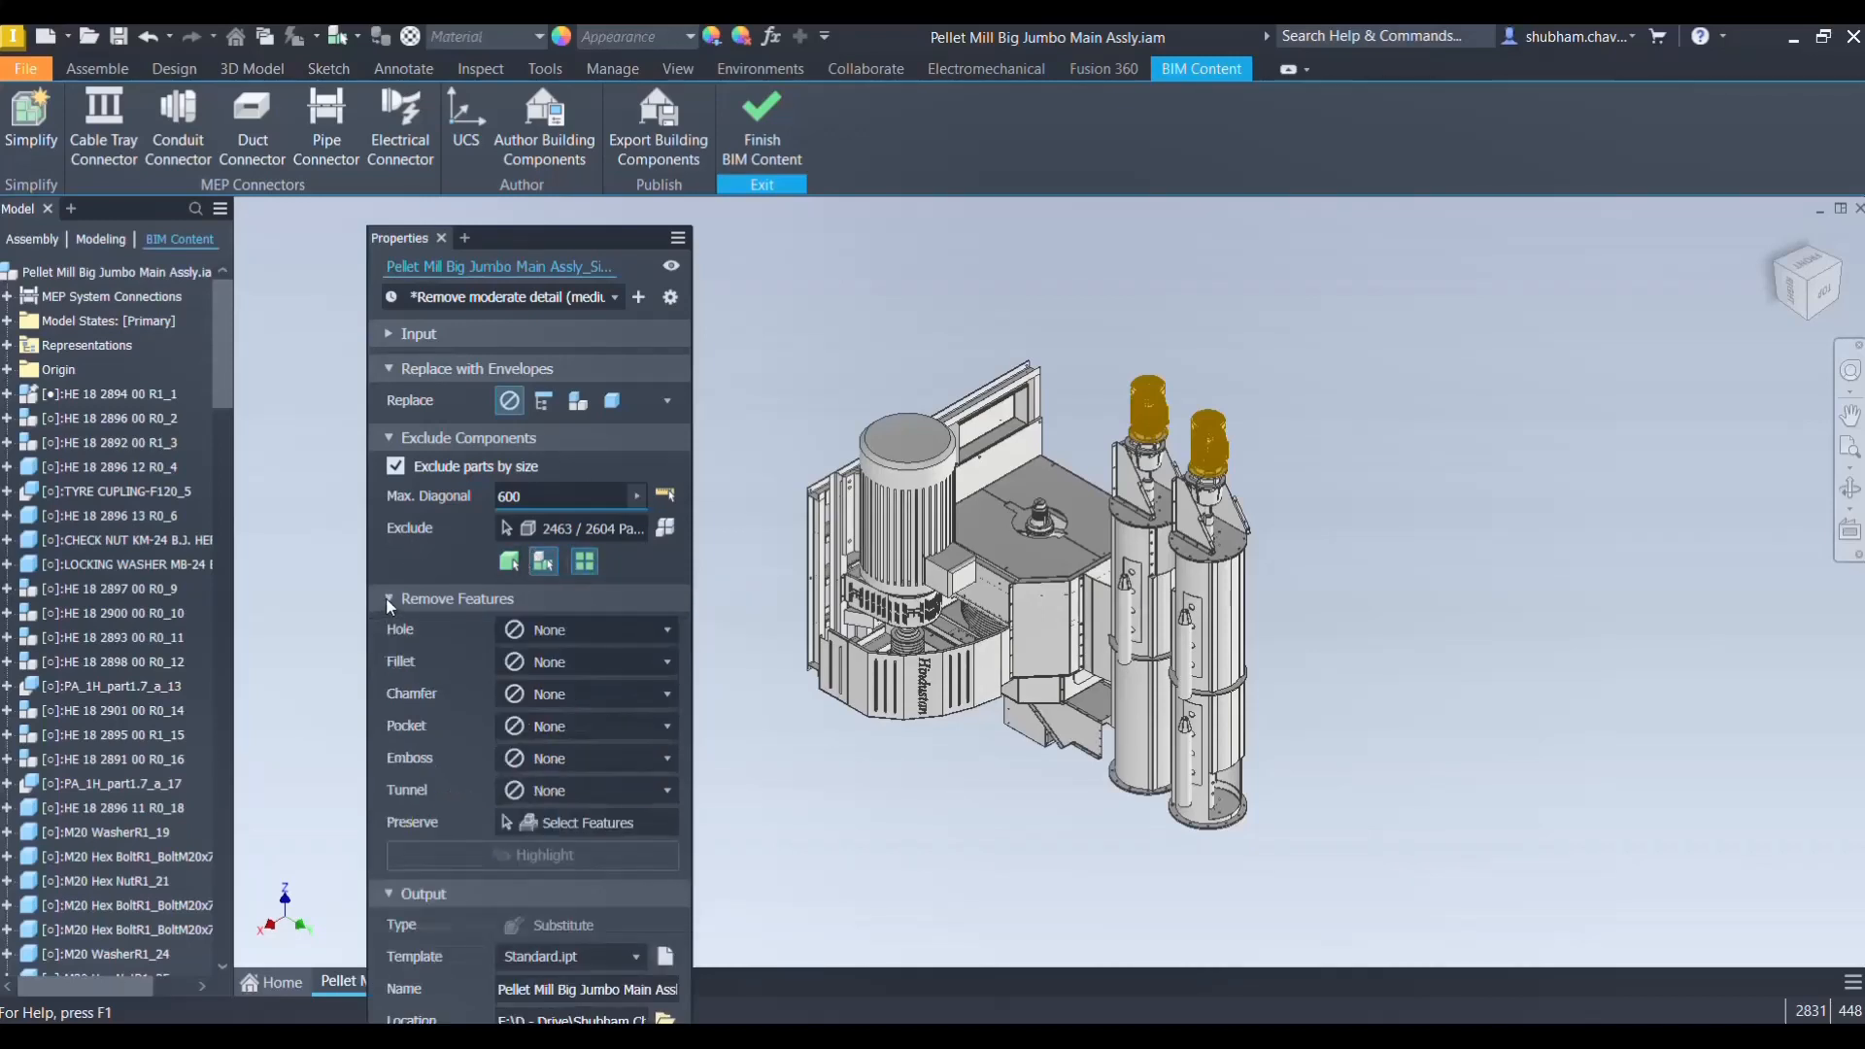
click(608, 631)
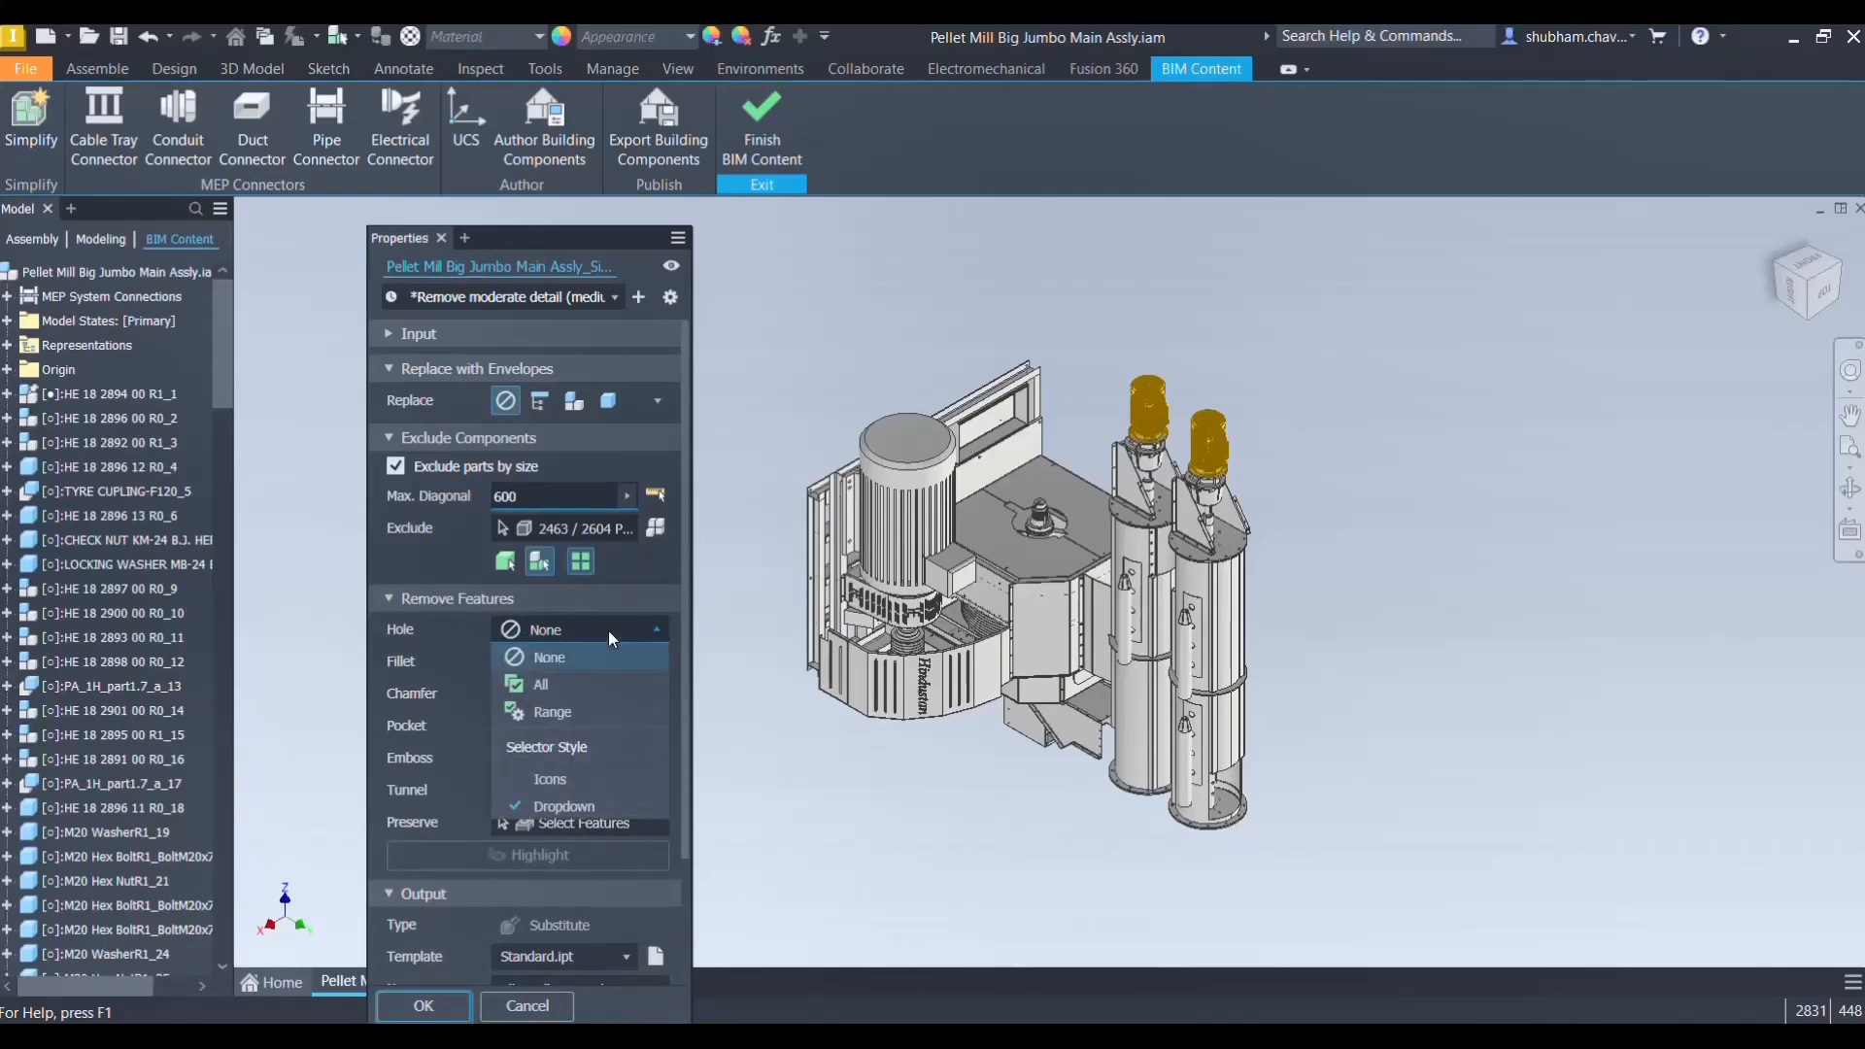
click(564, 683)
click(586, 659)
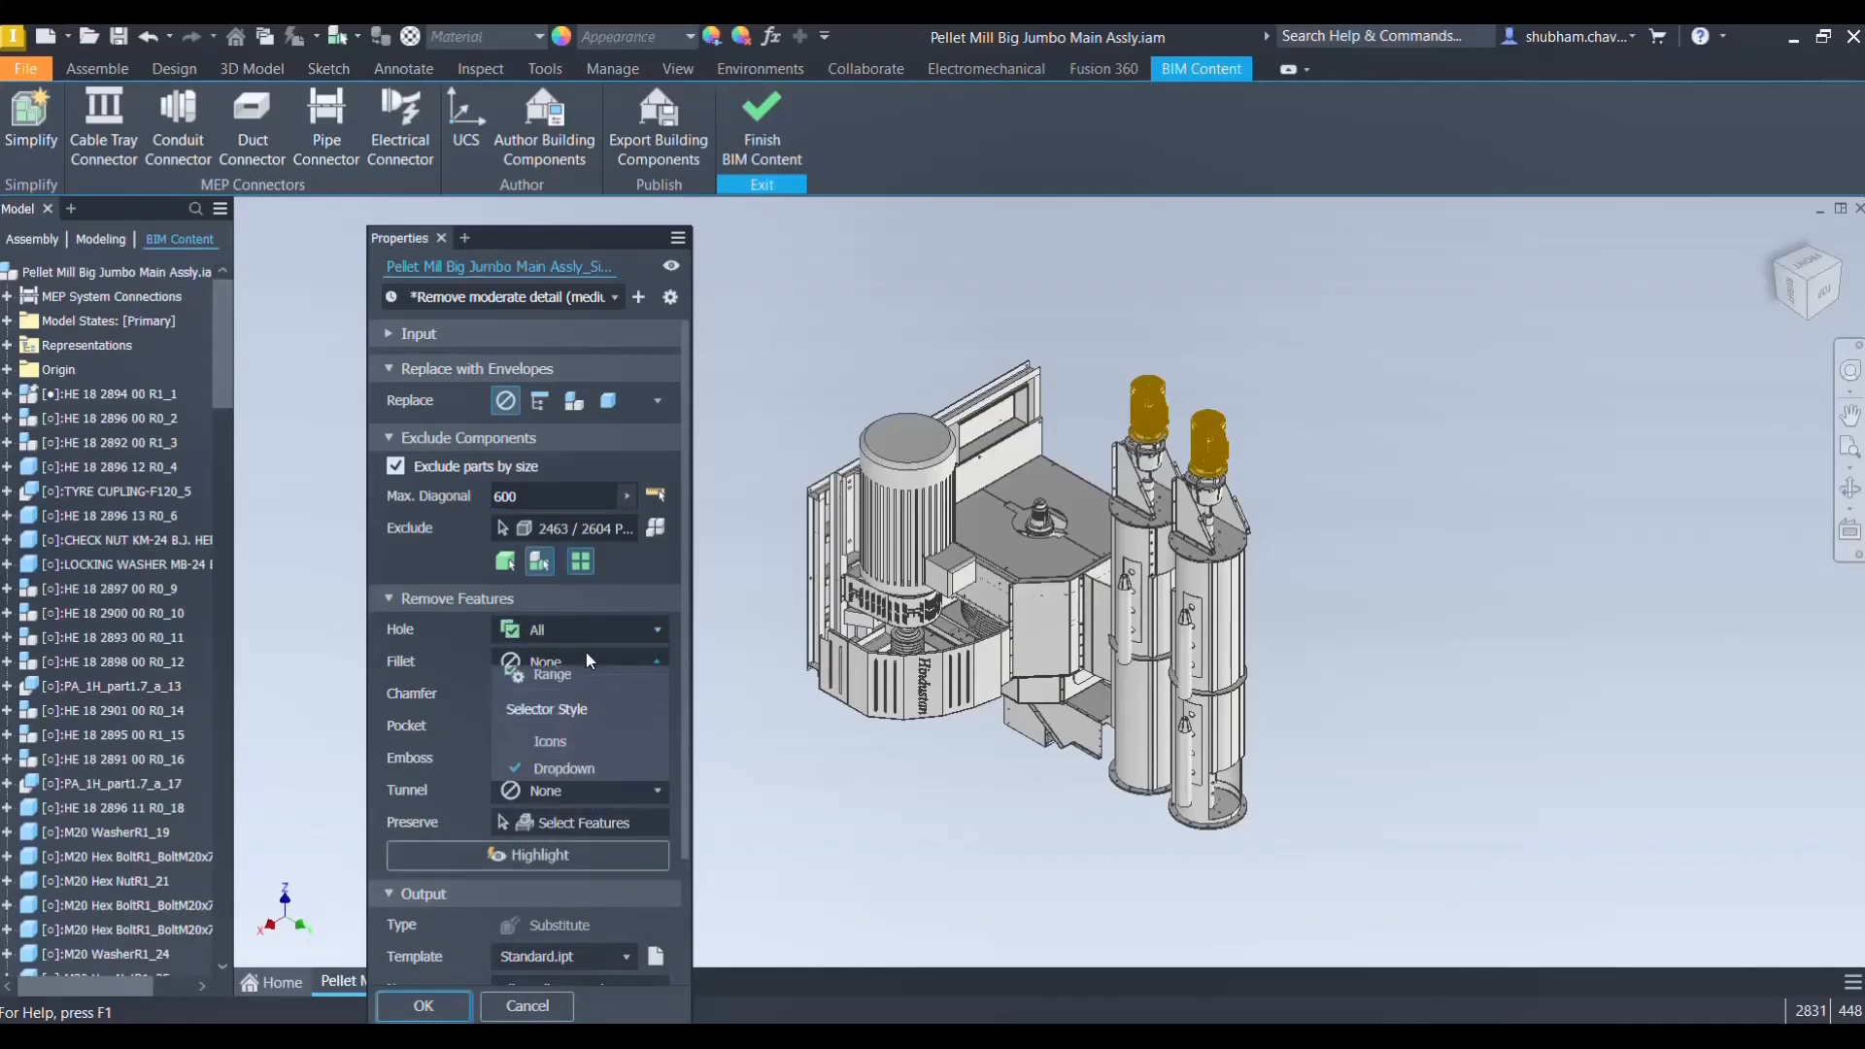
click(551, 713)
click(573, 692)
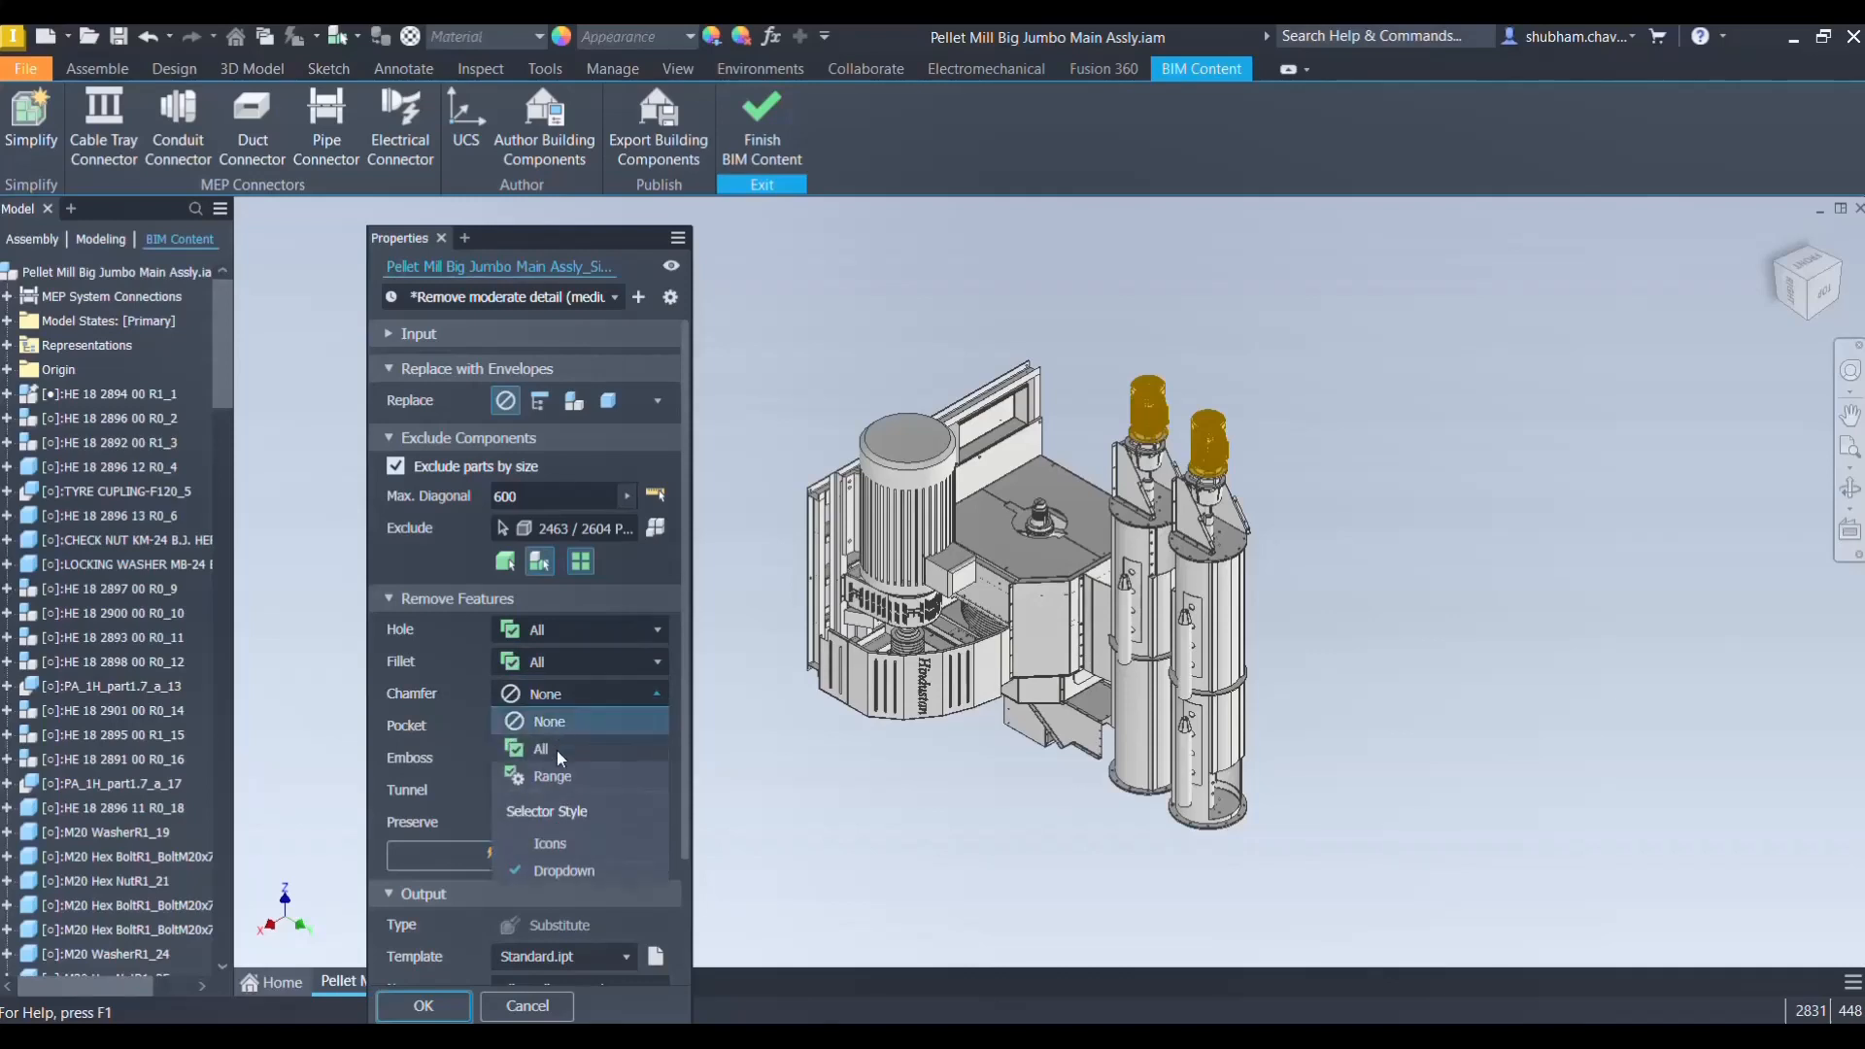
click(557, 750)
Set the feature removal to All for pockets, embosses and tunnels
click(567, 728)
click(555, 780)
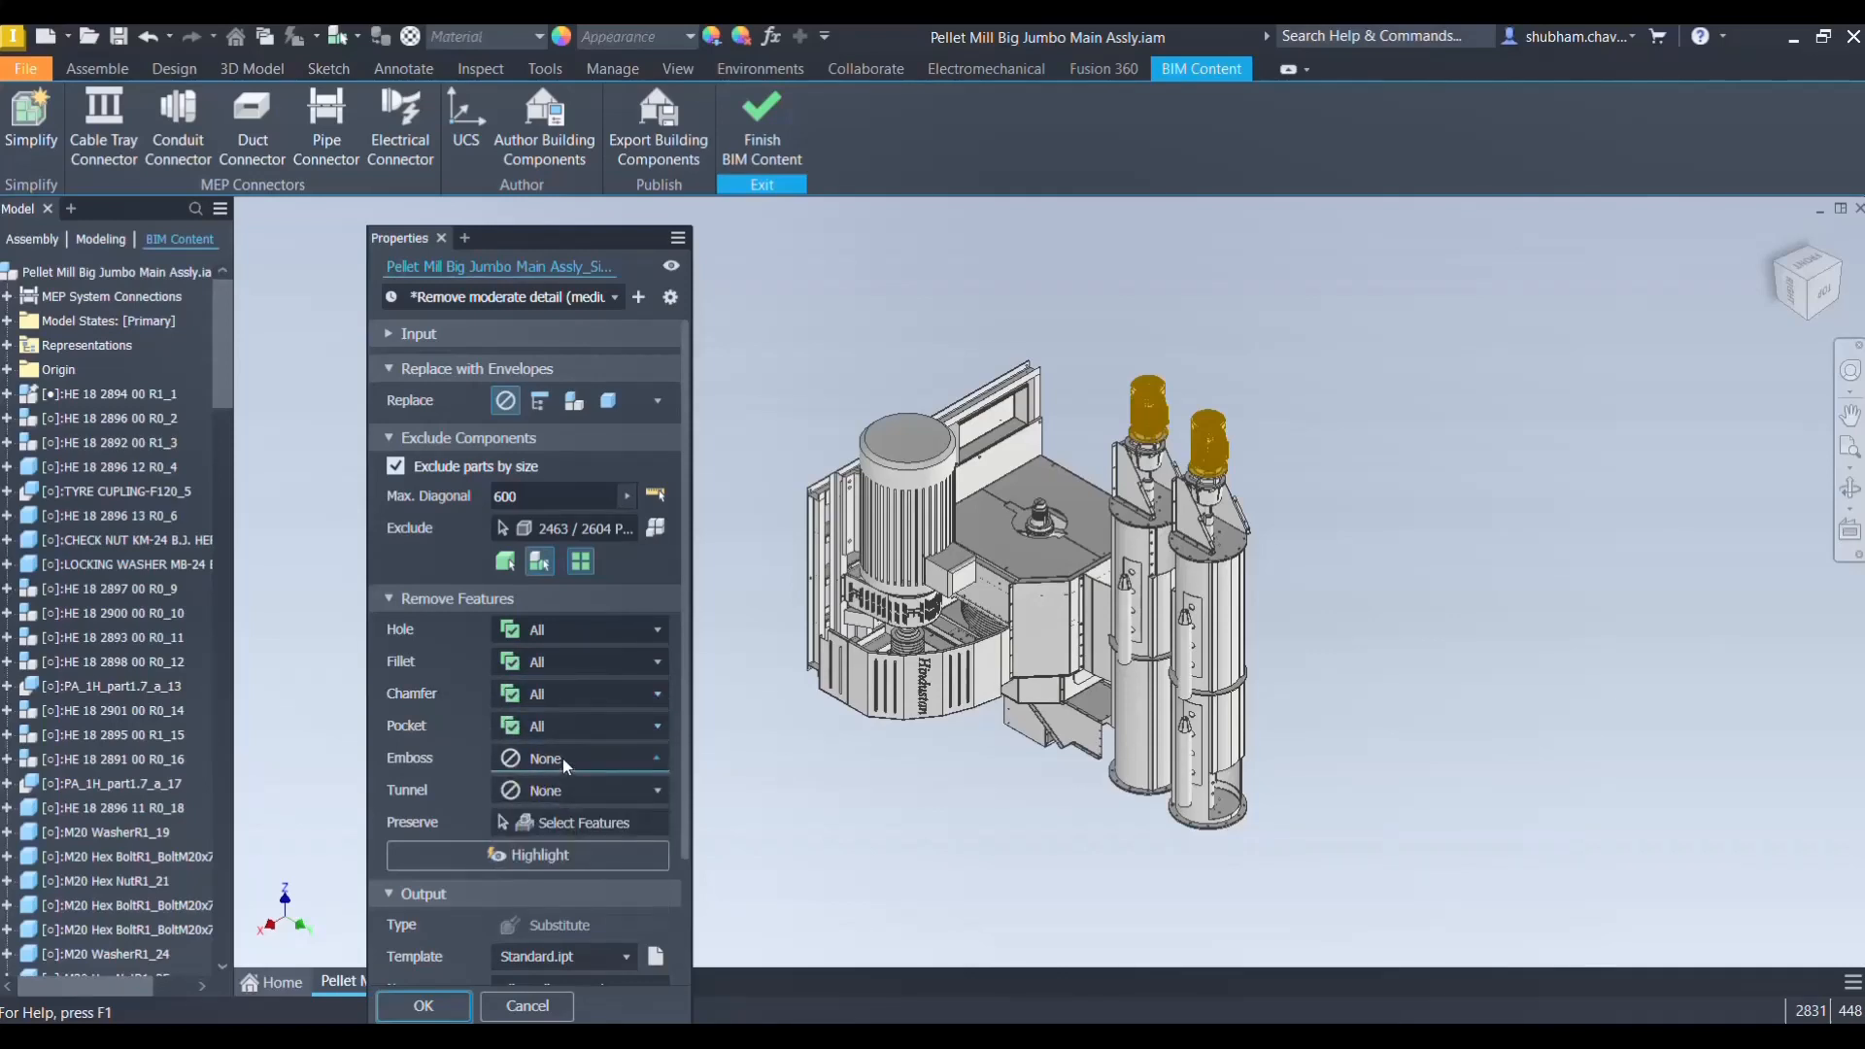
click(562, 759)
click(548, 812)
click(559, 796)
click(546, 853)
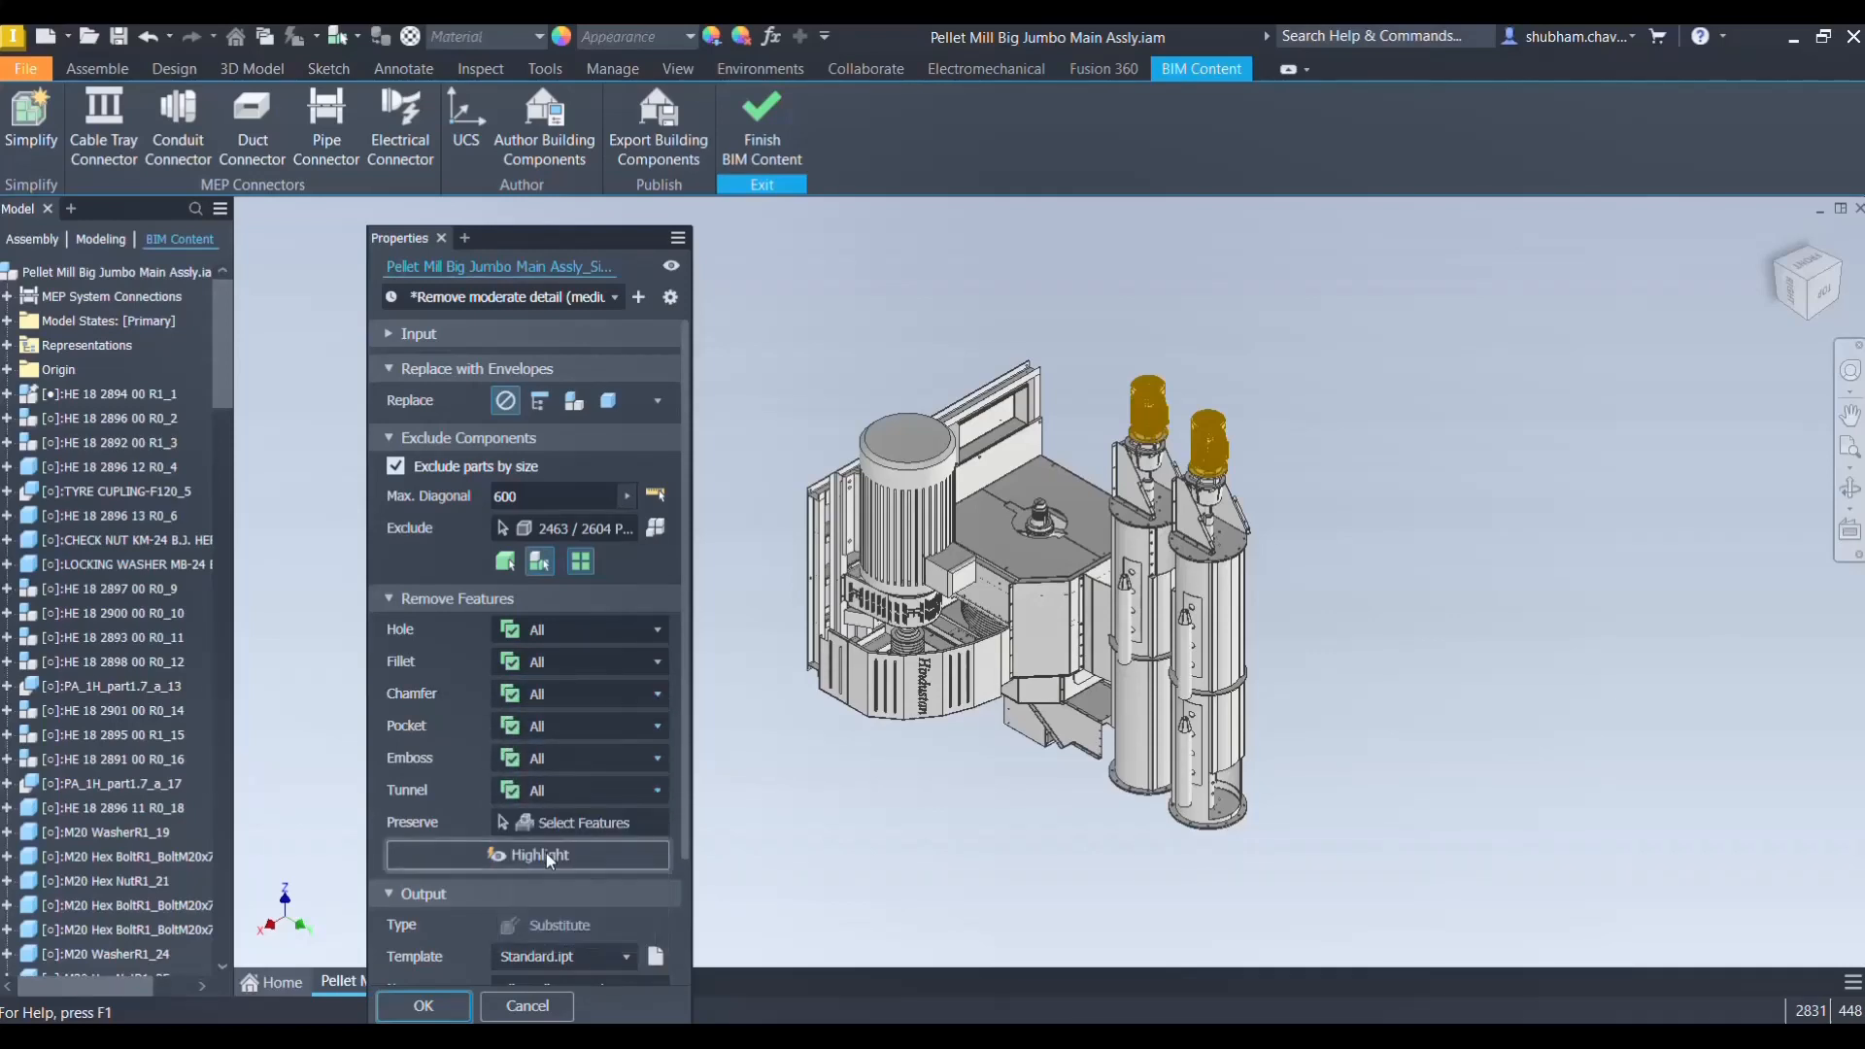
Limit emboss removal to a range with a 100 mm maximum height and highlight the features marked for removal
click(579, 826)
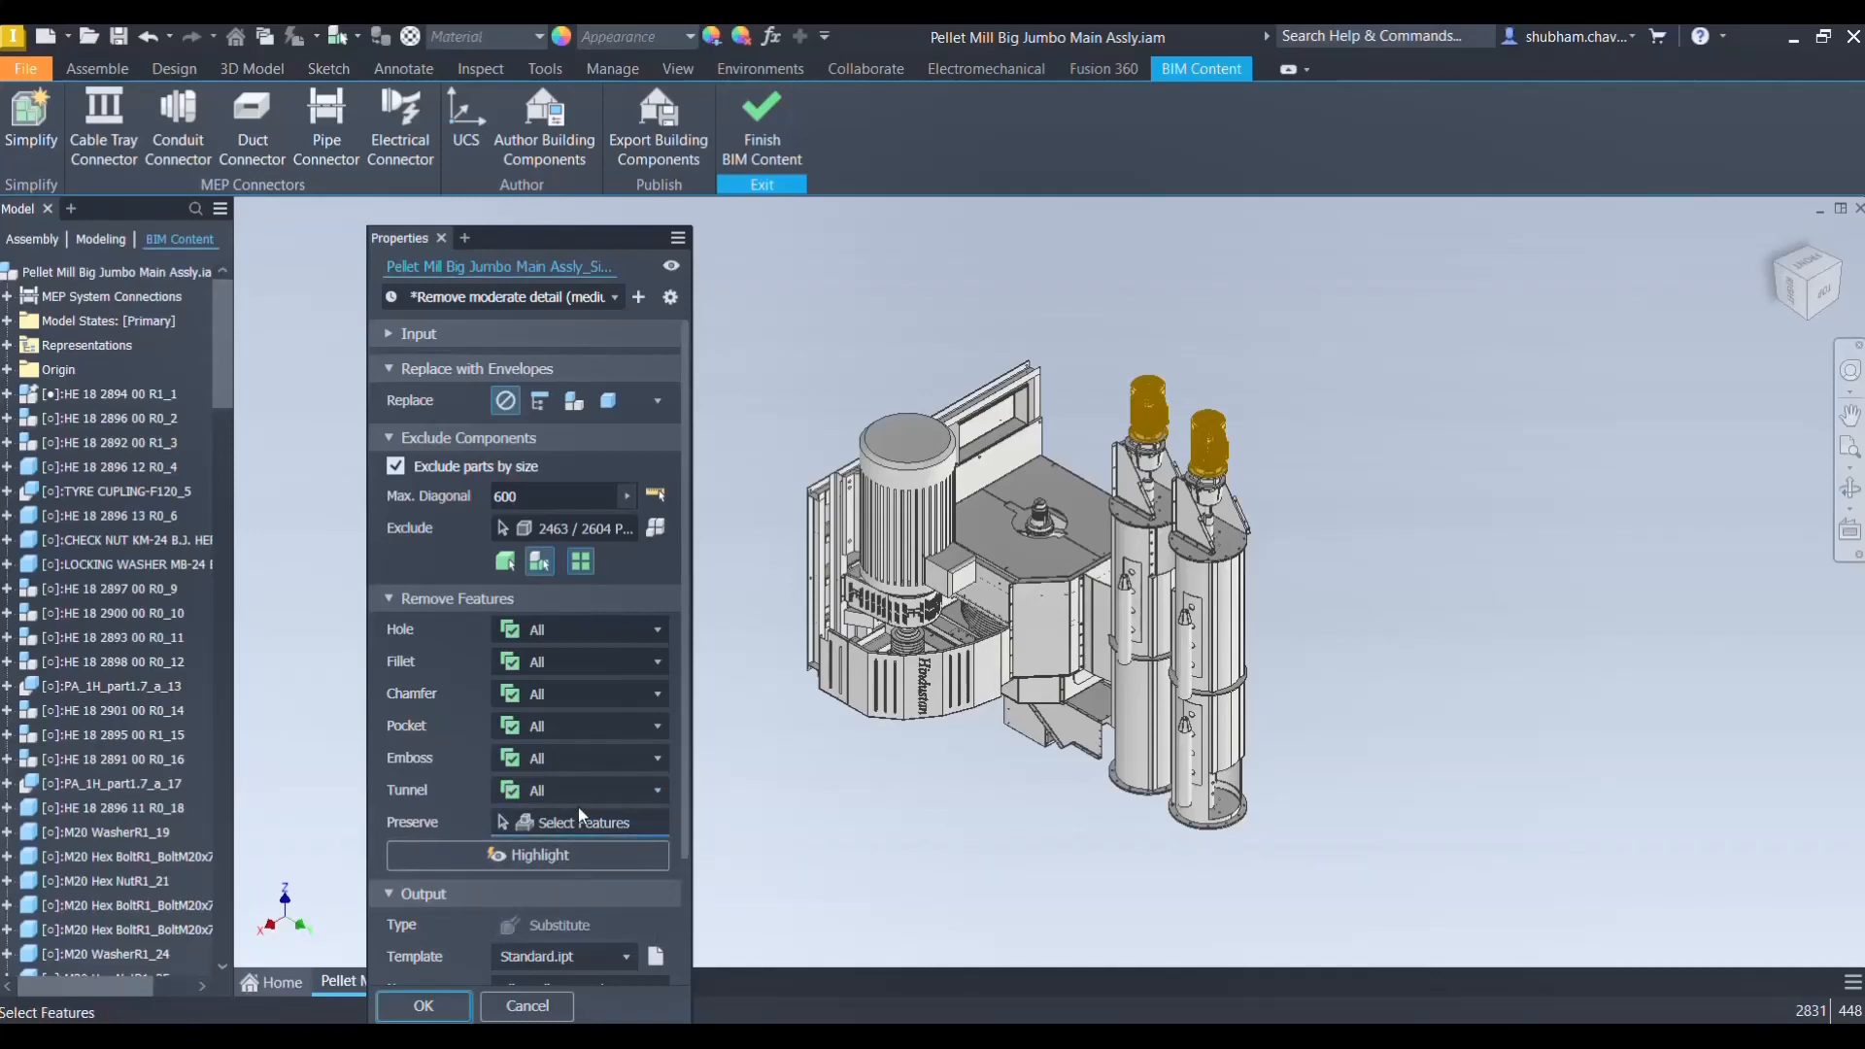
scroll(549, 707, down, 2)
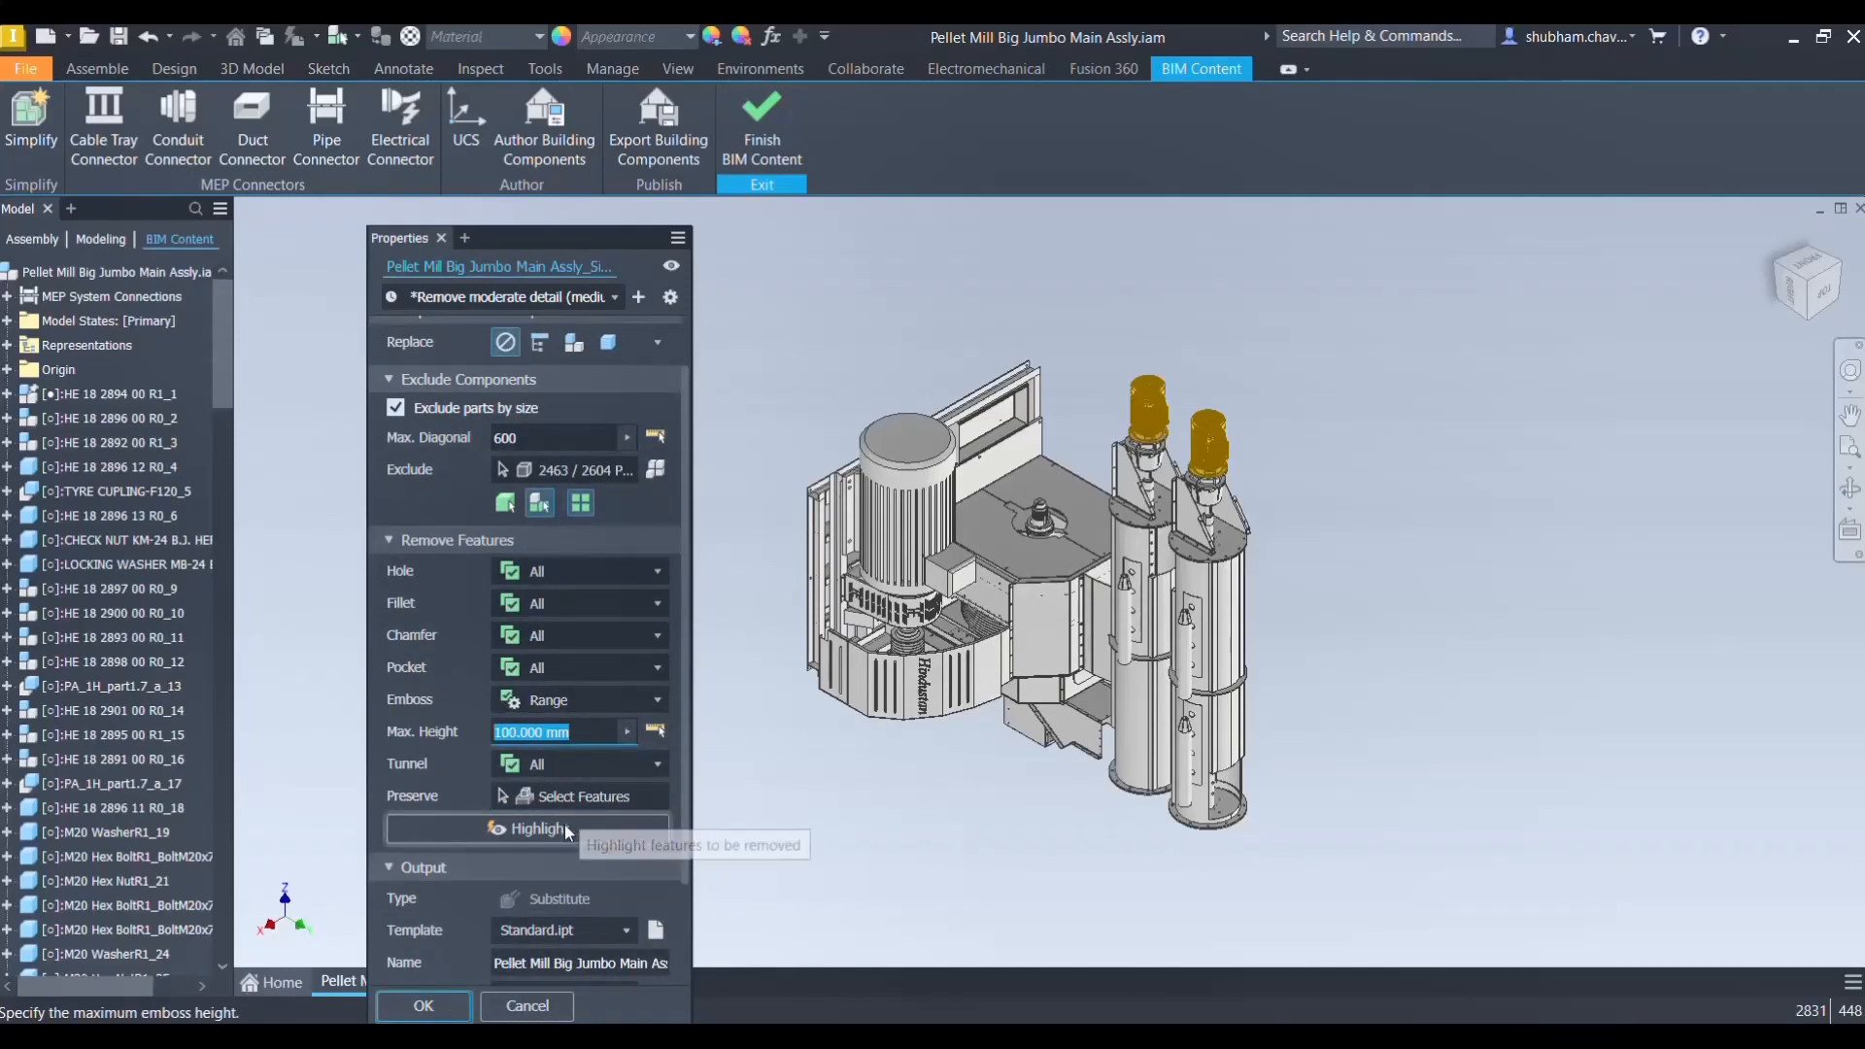
click(561, 831)
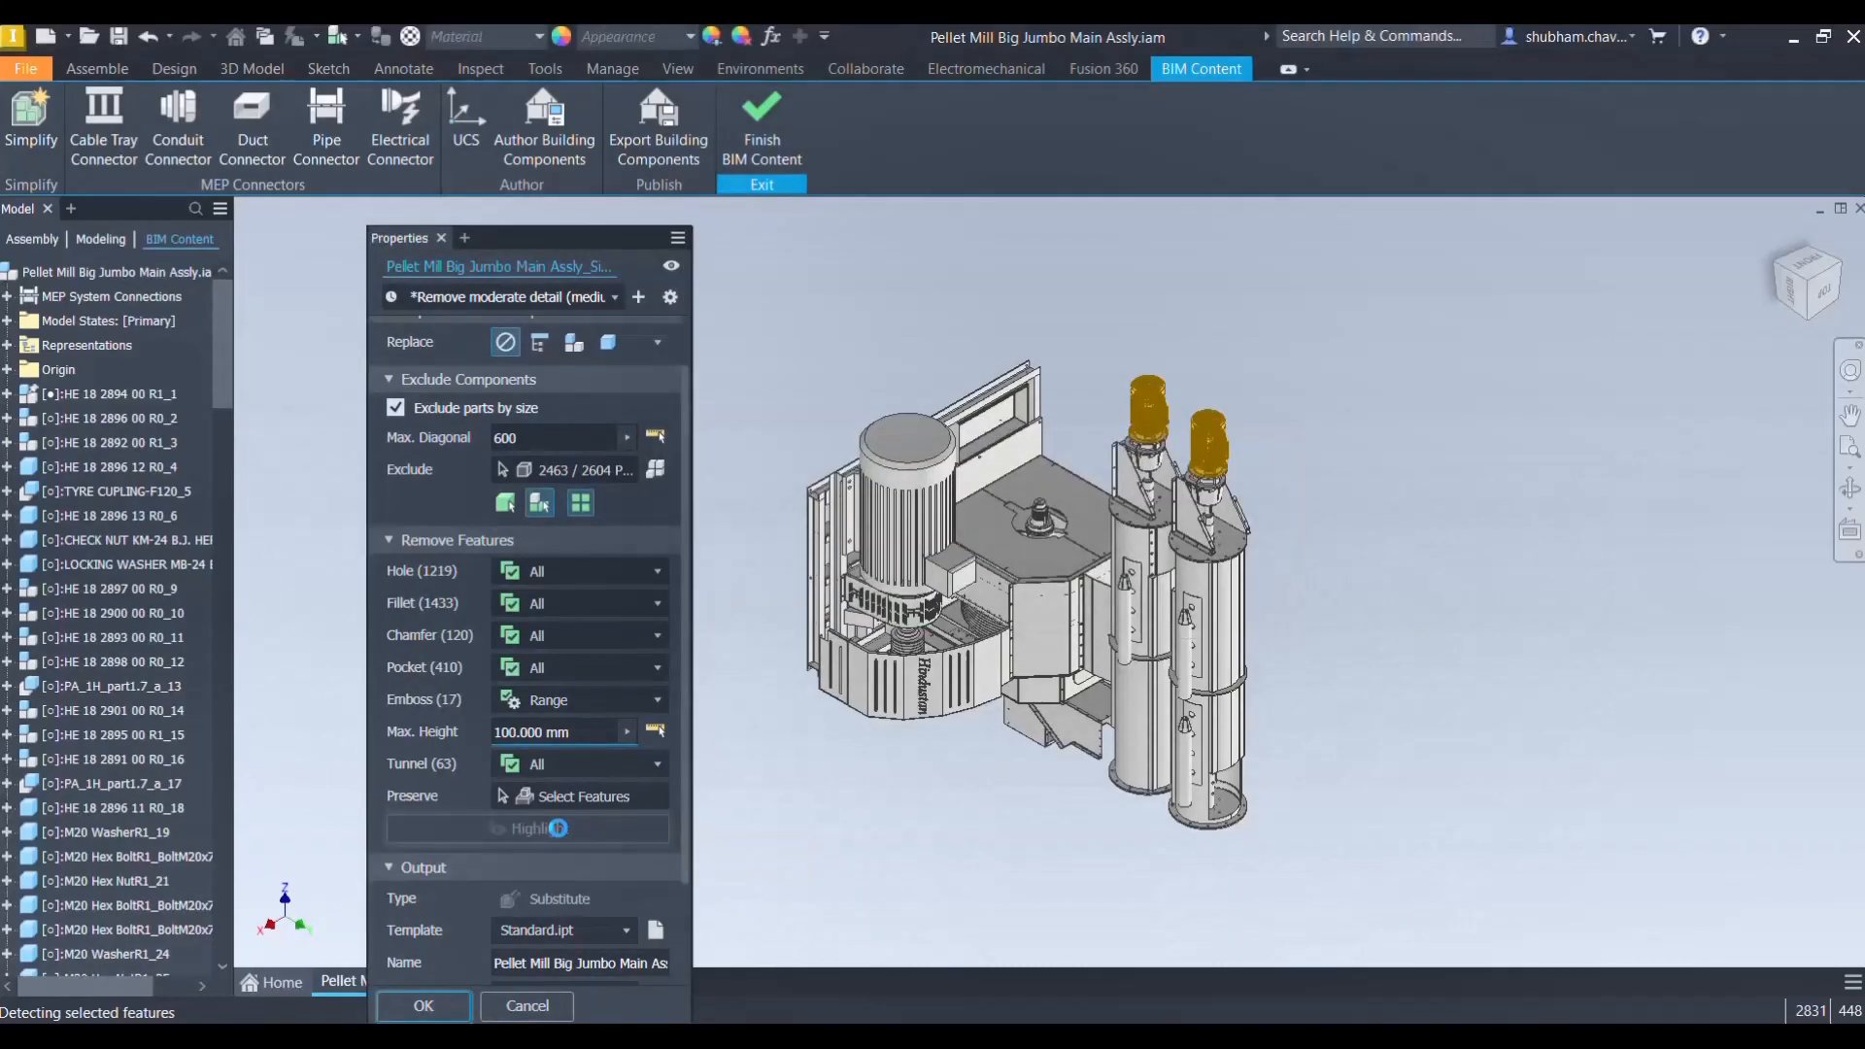
click(565, 831)
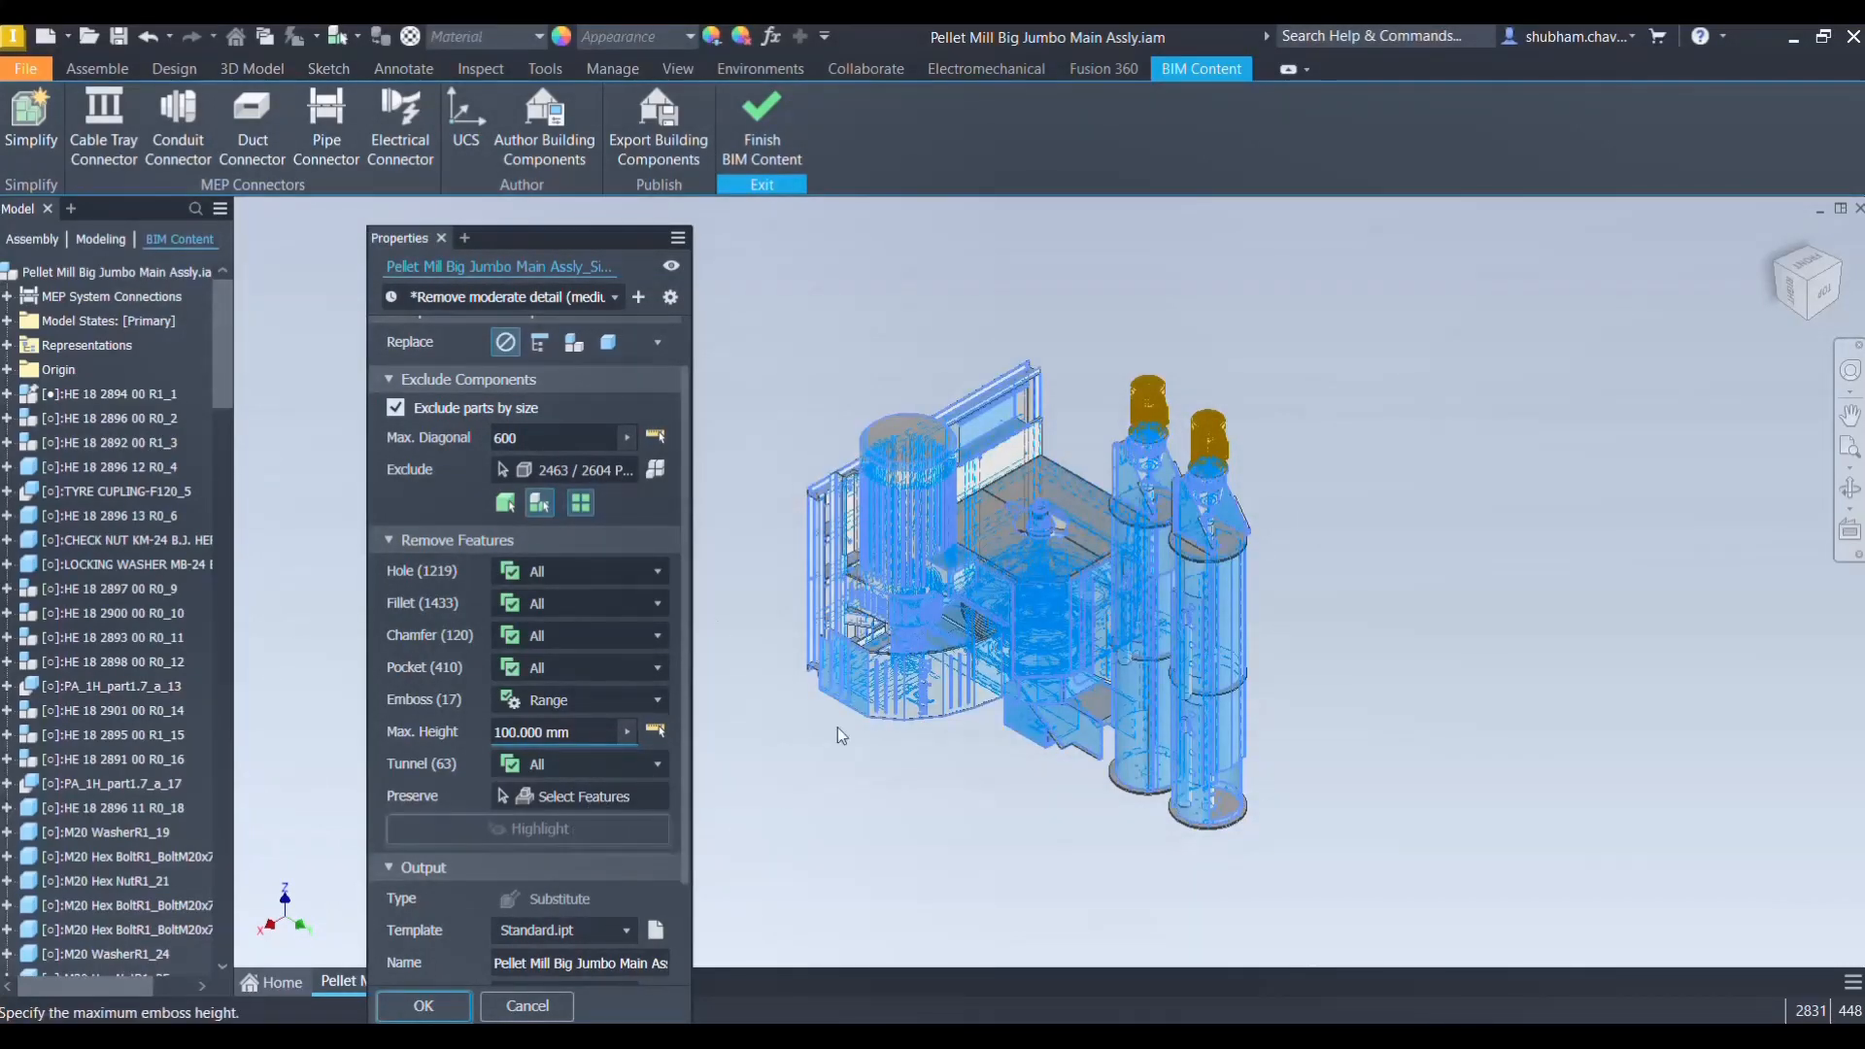
Set tunnel removal to None and activate the selection of features to preserve
click(567, 764)
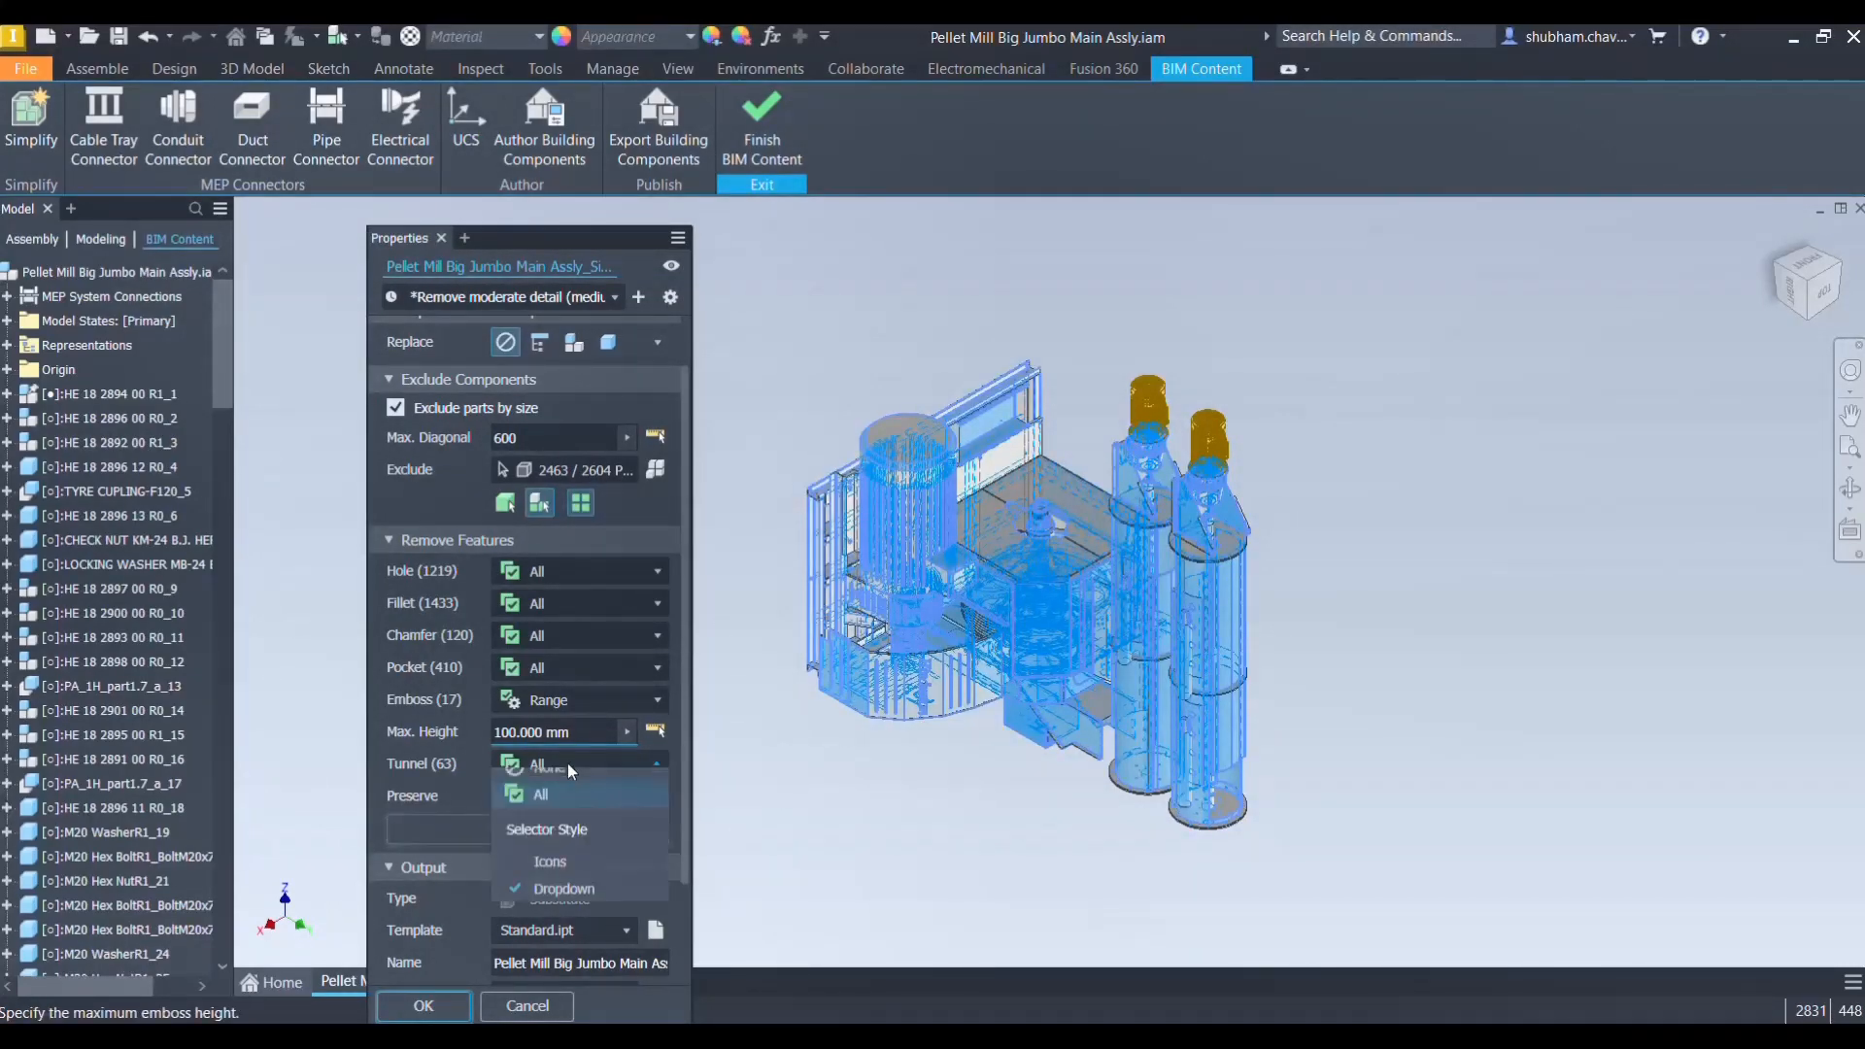
click(566, 790)
scroll(583, 767, down, 2)
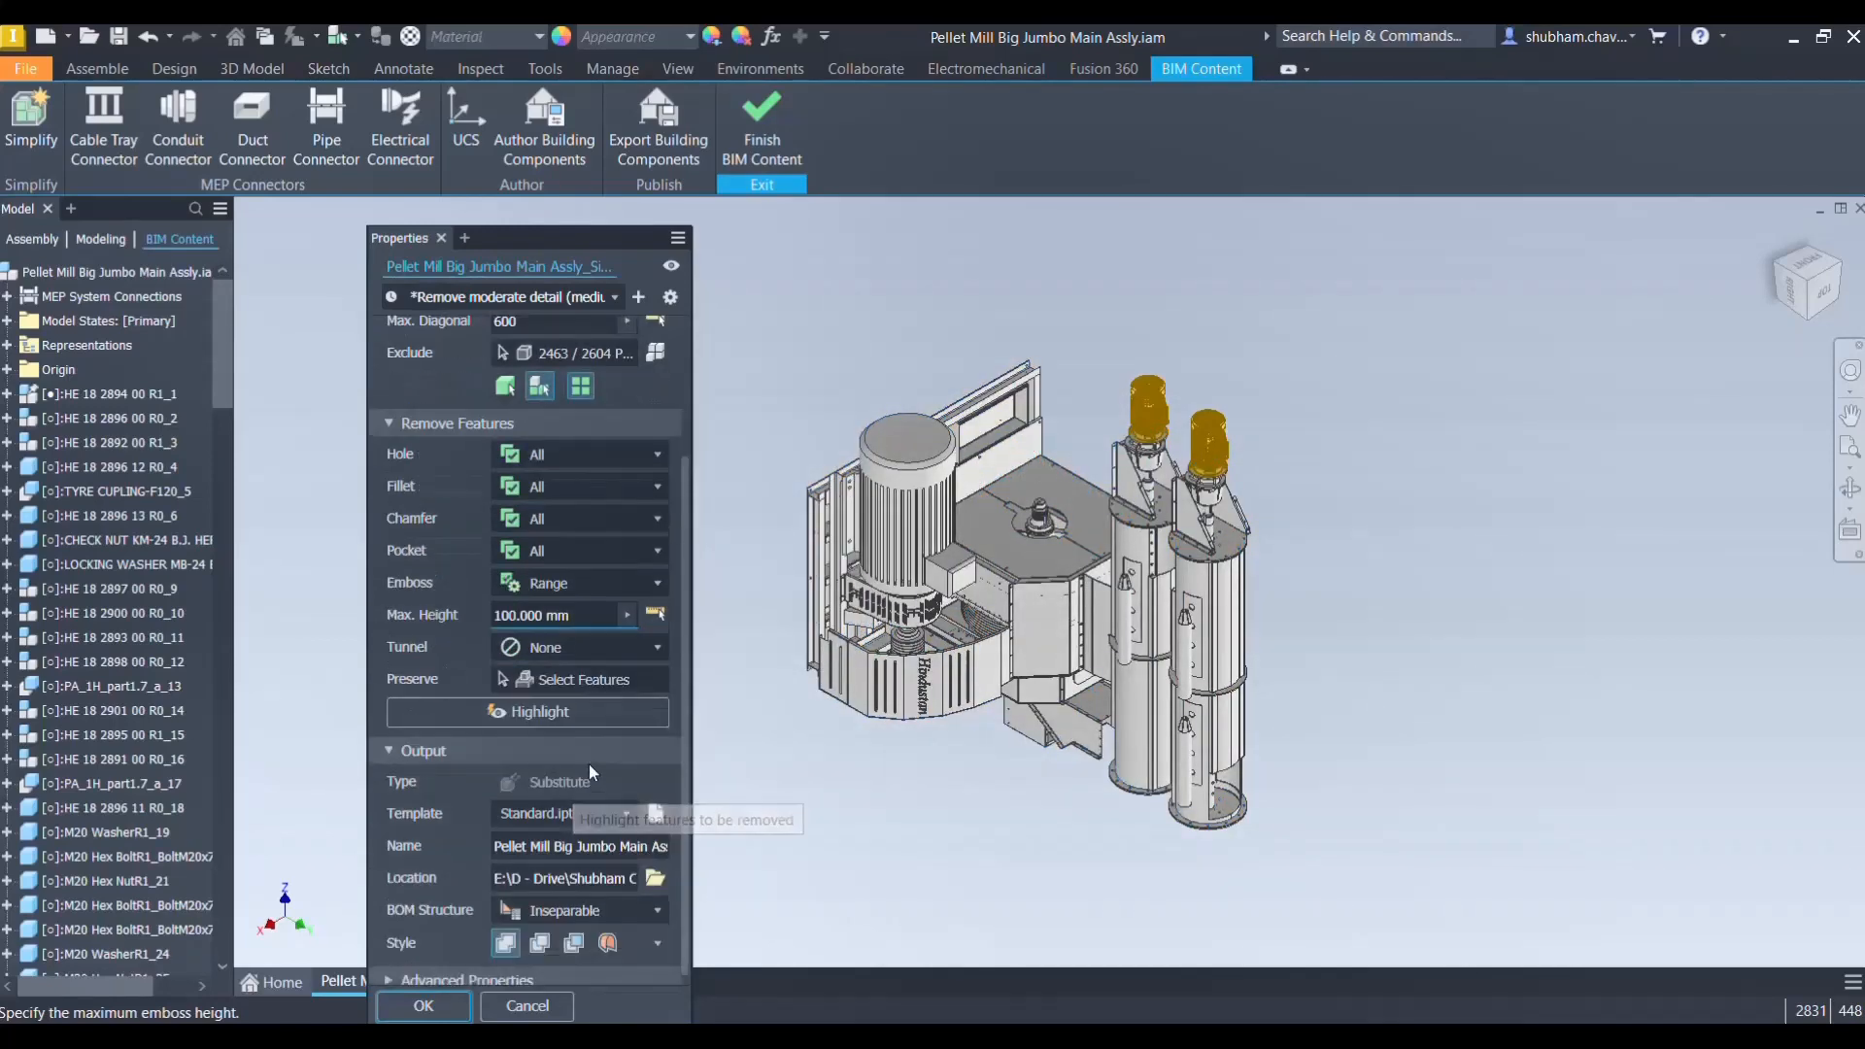
click(587, 679)
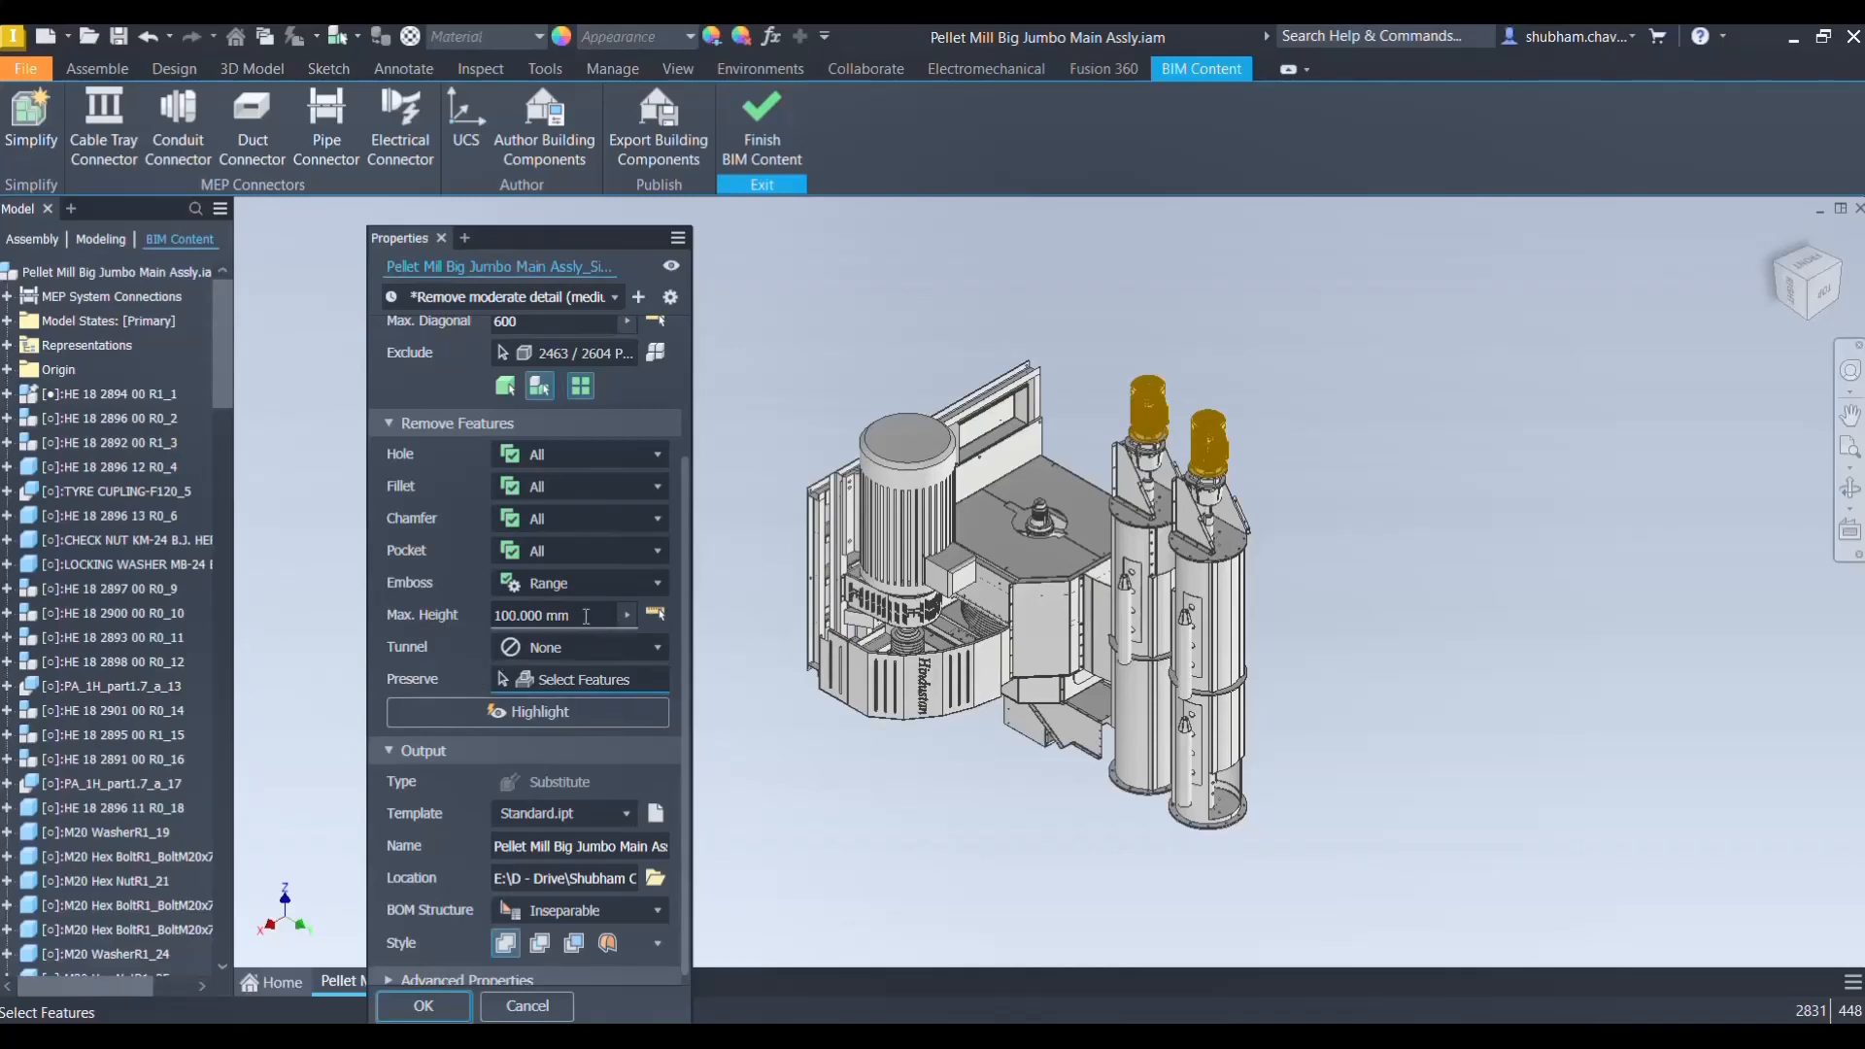
Try a maximum emboss height of 200 mm, and set it back to 100 mm
double_click(546, 615)
text(200)
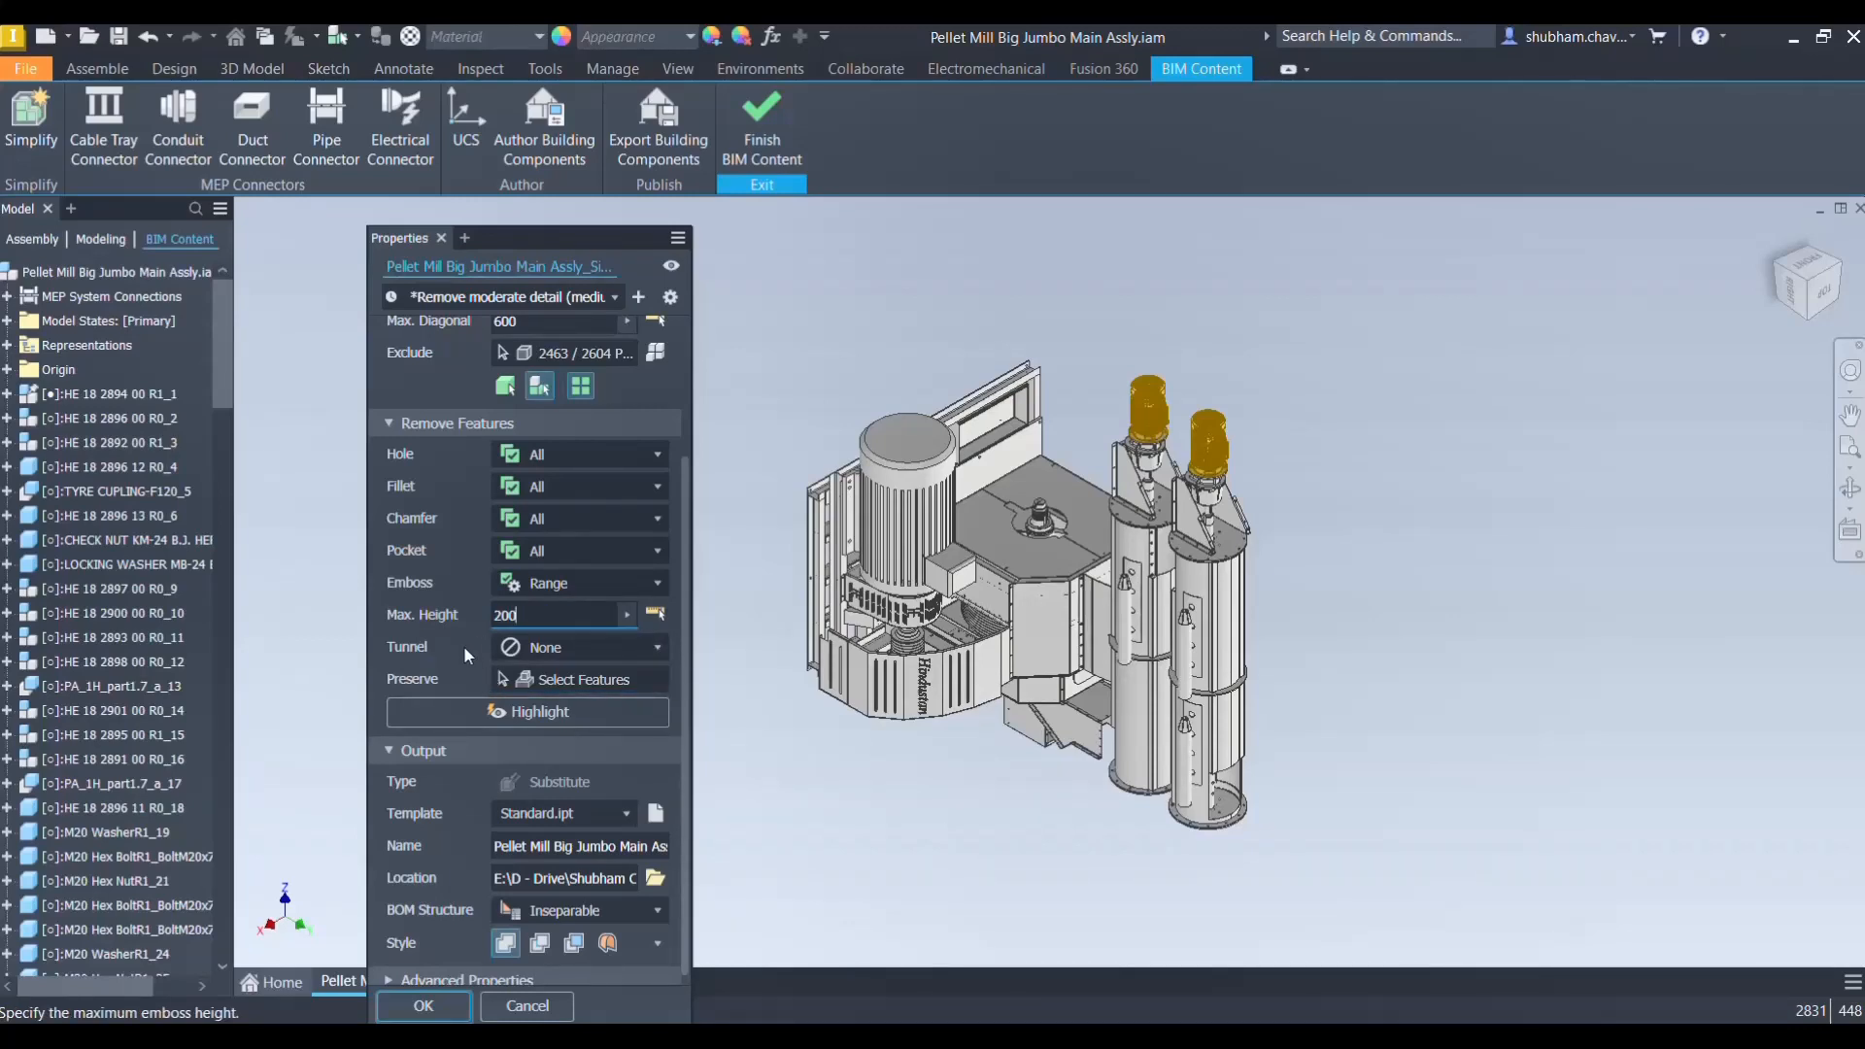
drag(528, 615, 469, 610)
Review the available output part templates, including the English and Metric sets, without choosing a different one
scroll(525, 661, down, 1)
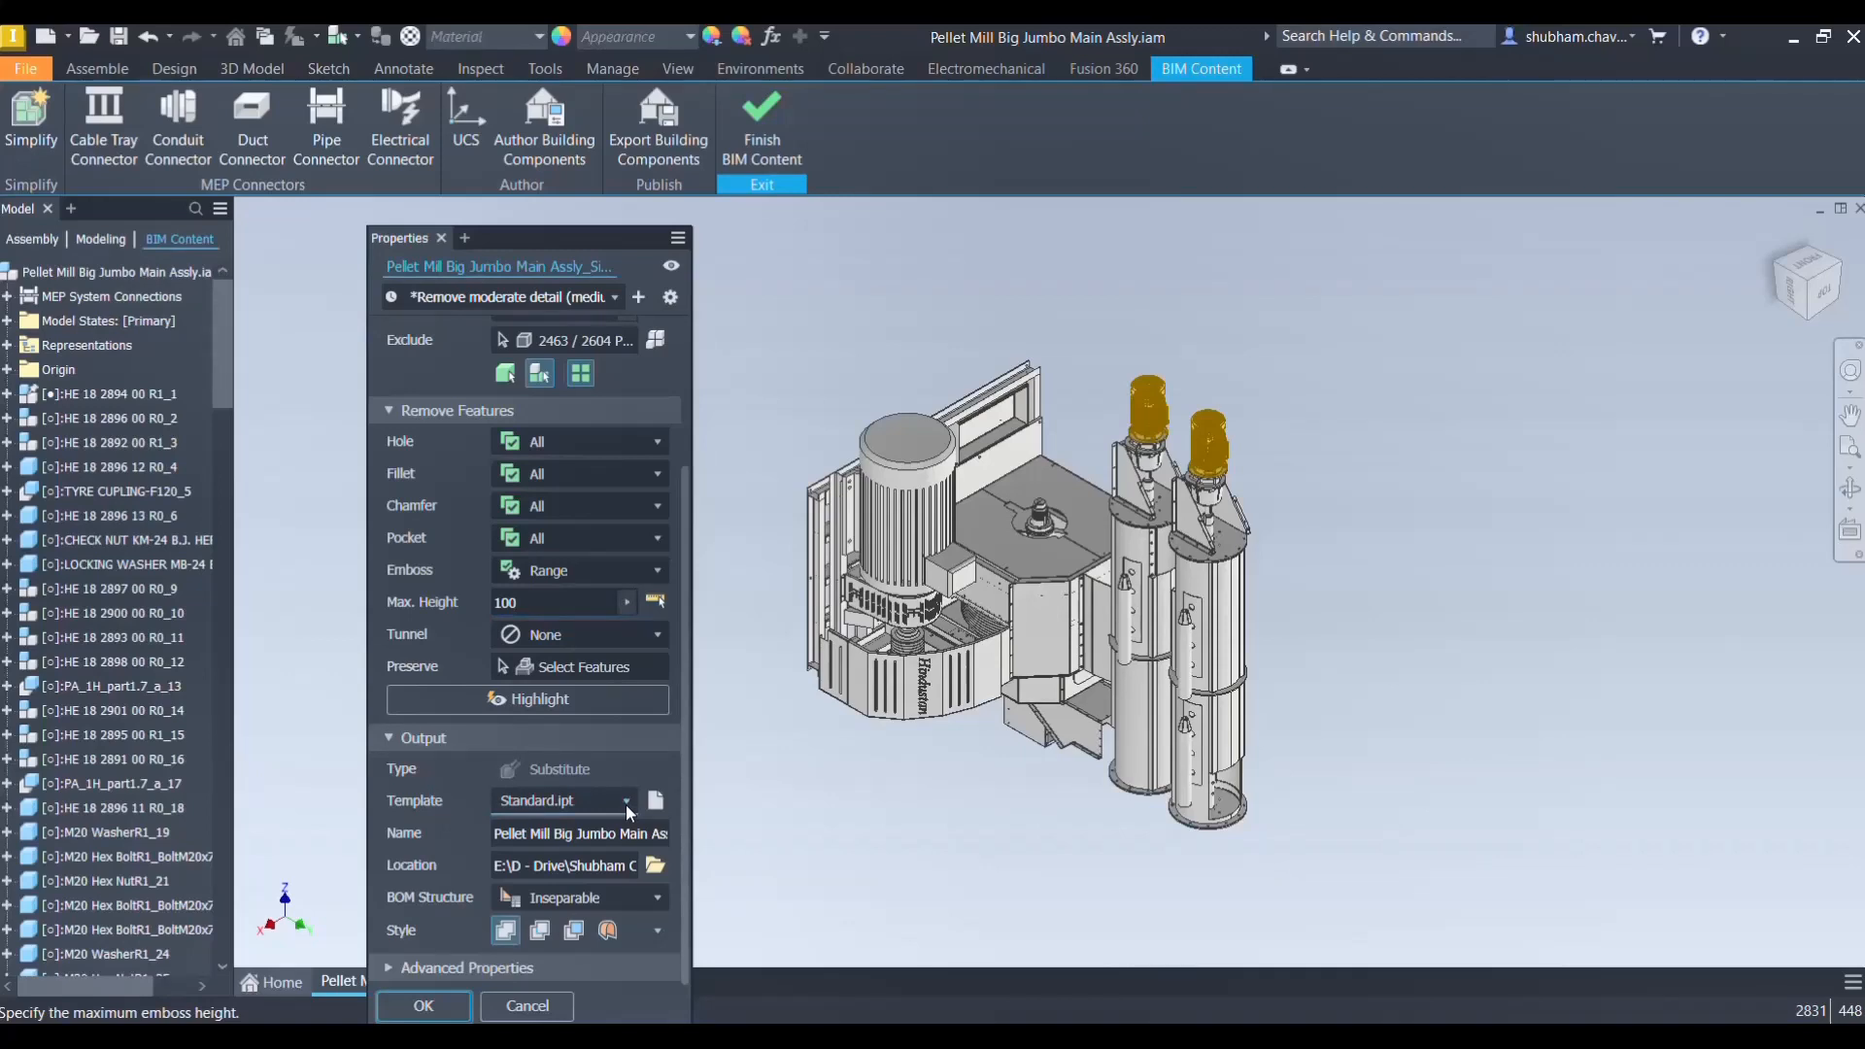
click(390, 411)
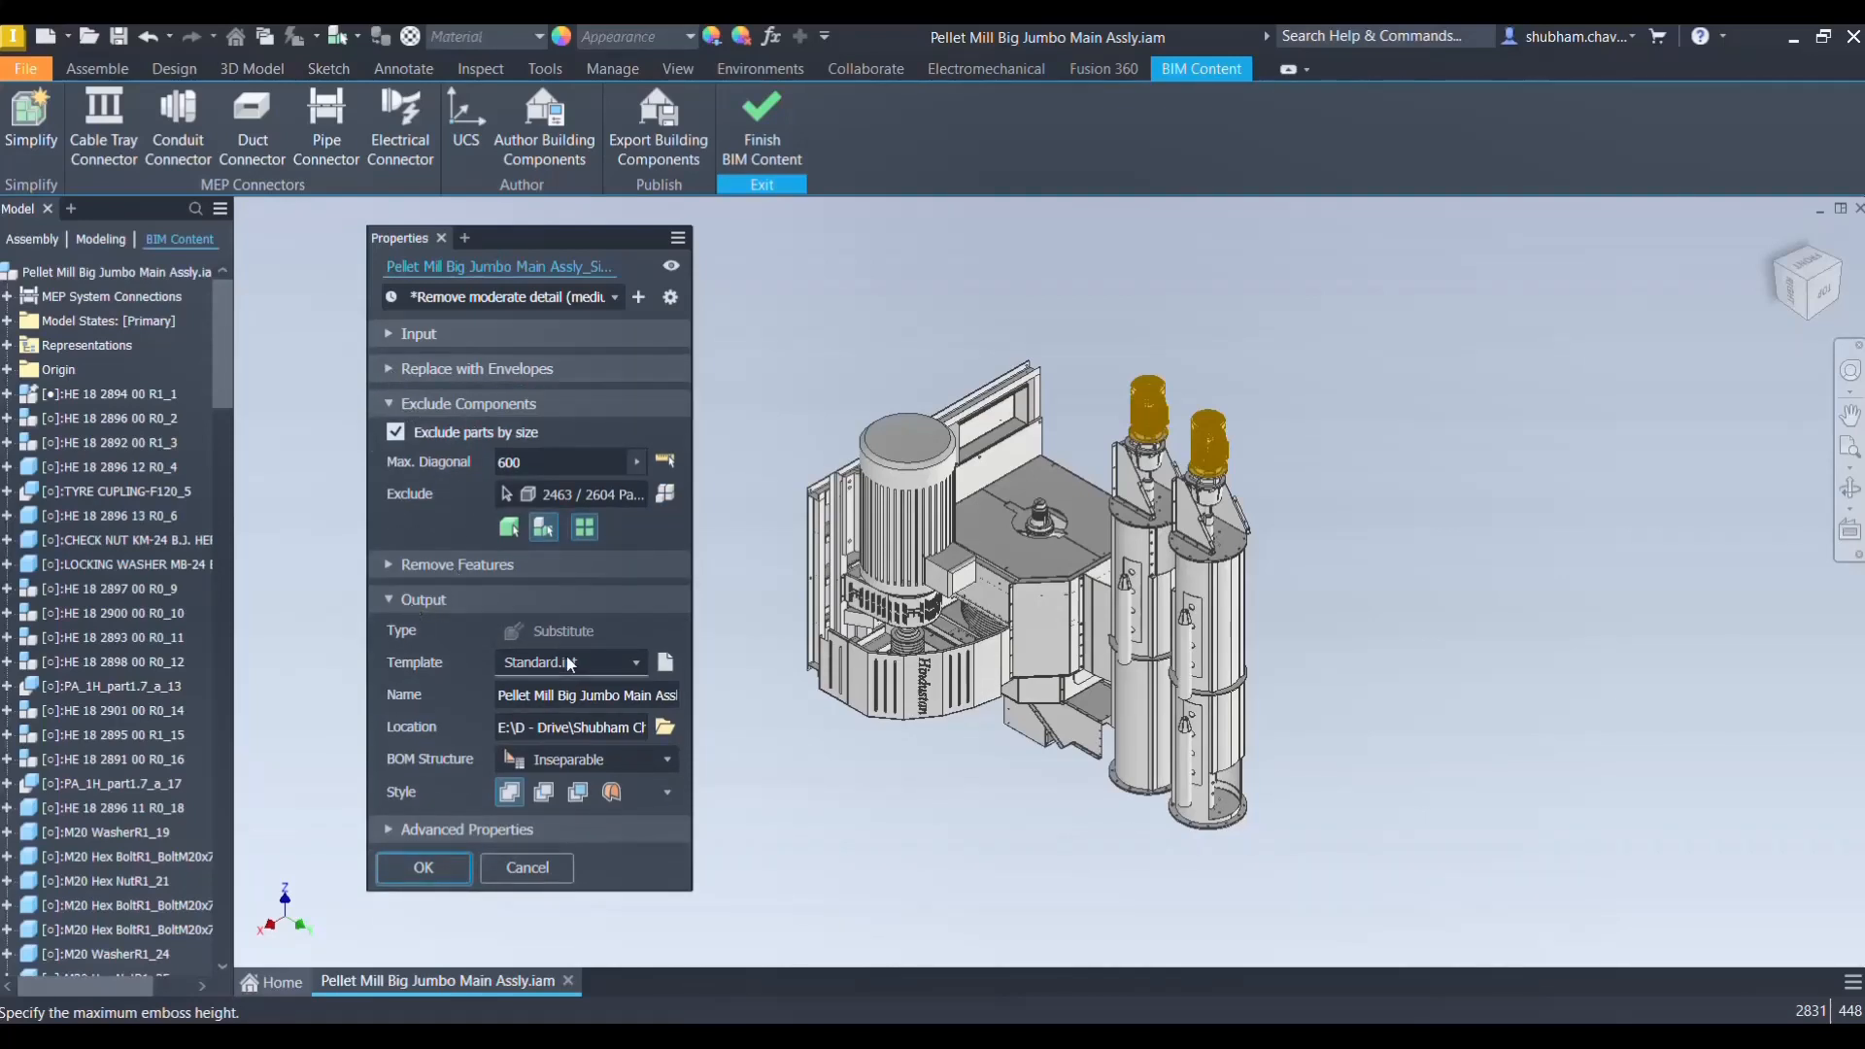
click(622, 665)
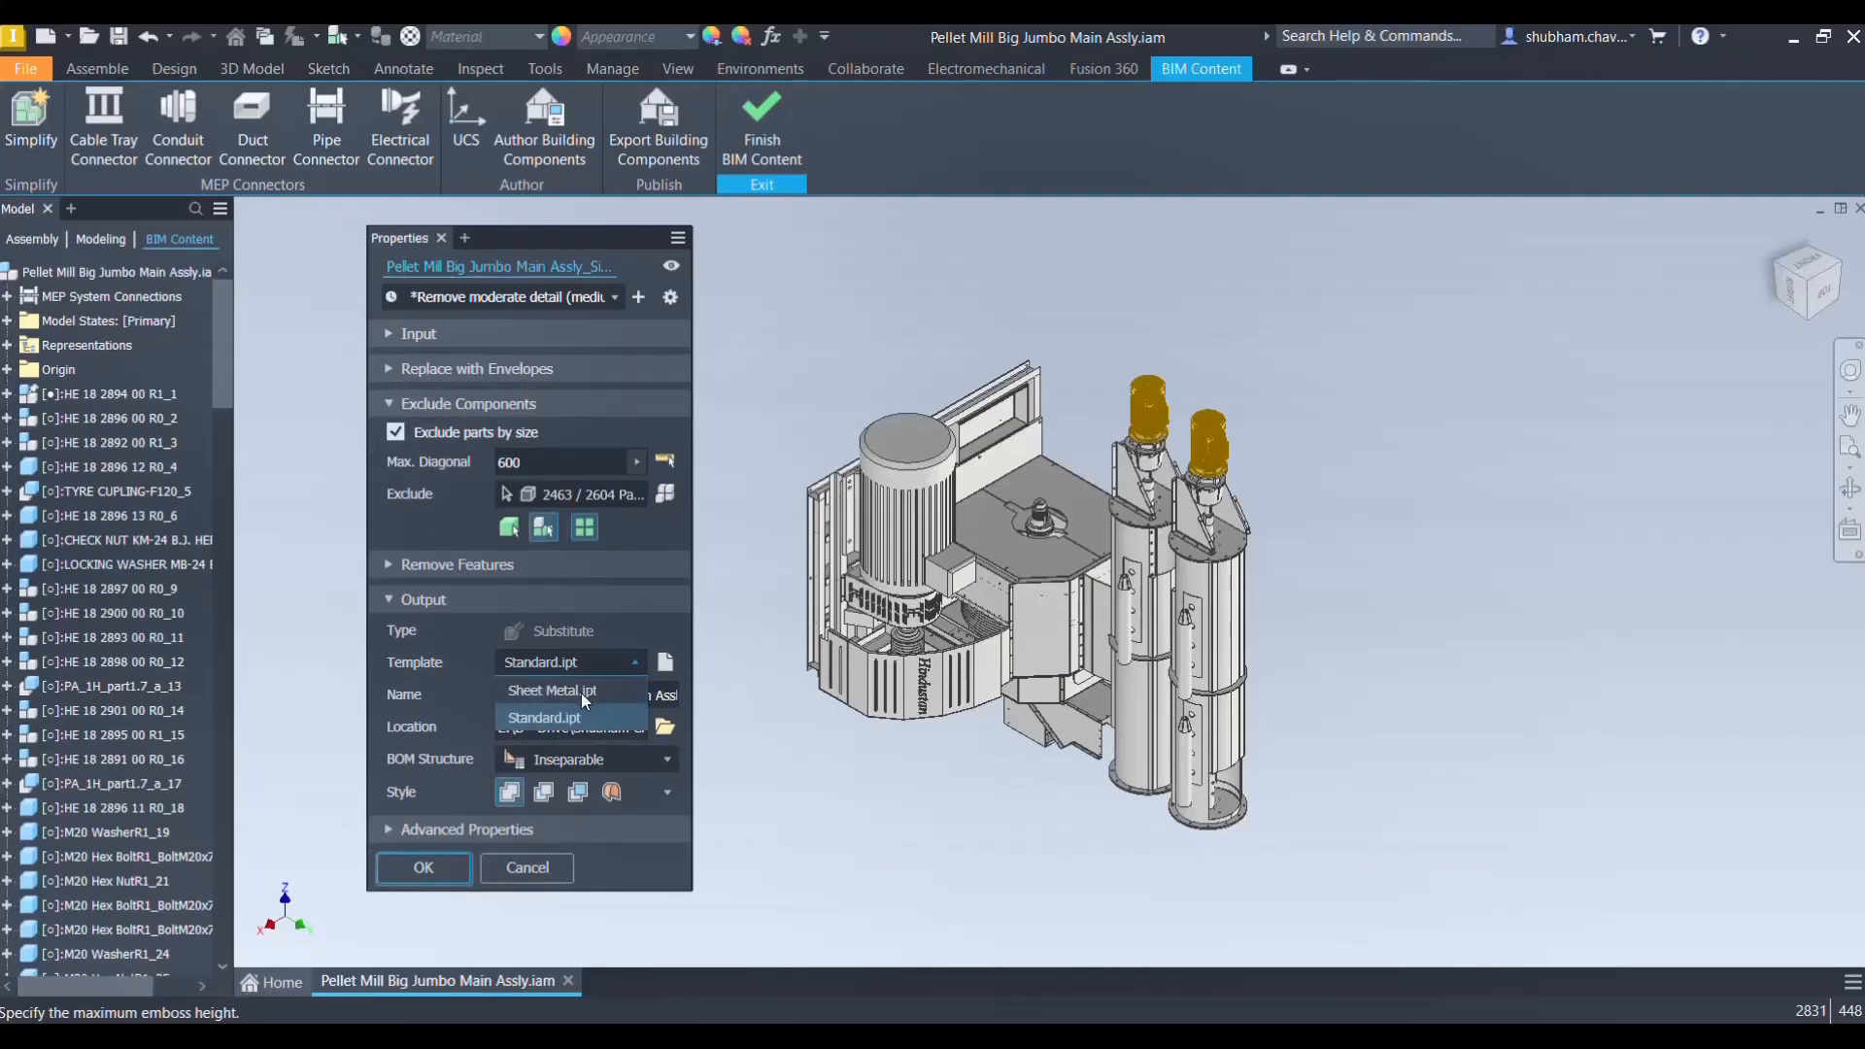
click(666, 665)
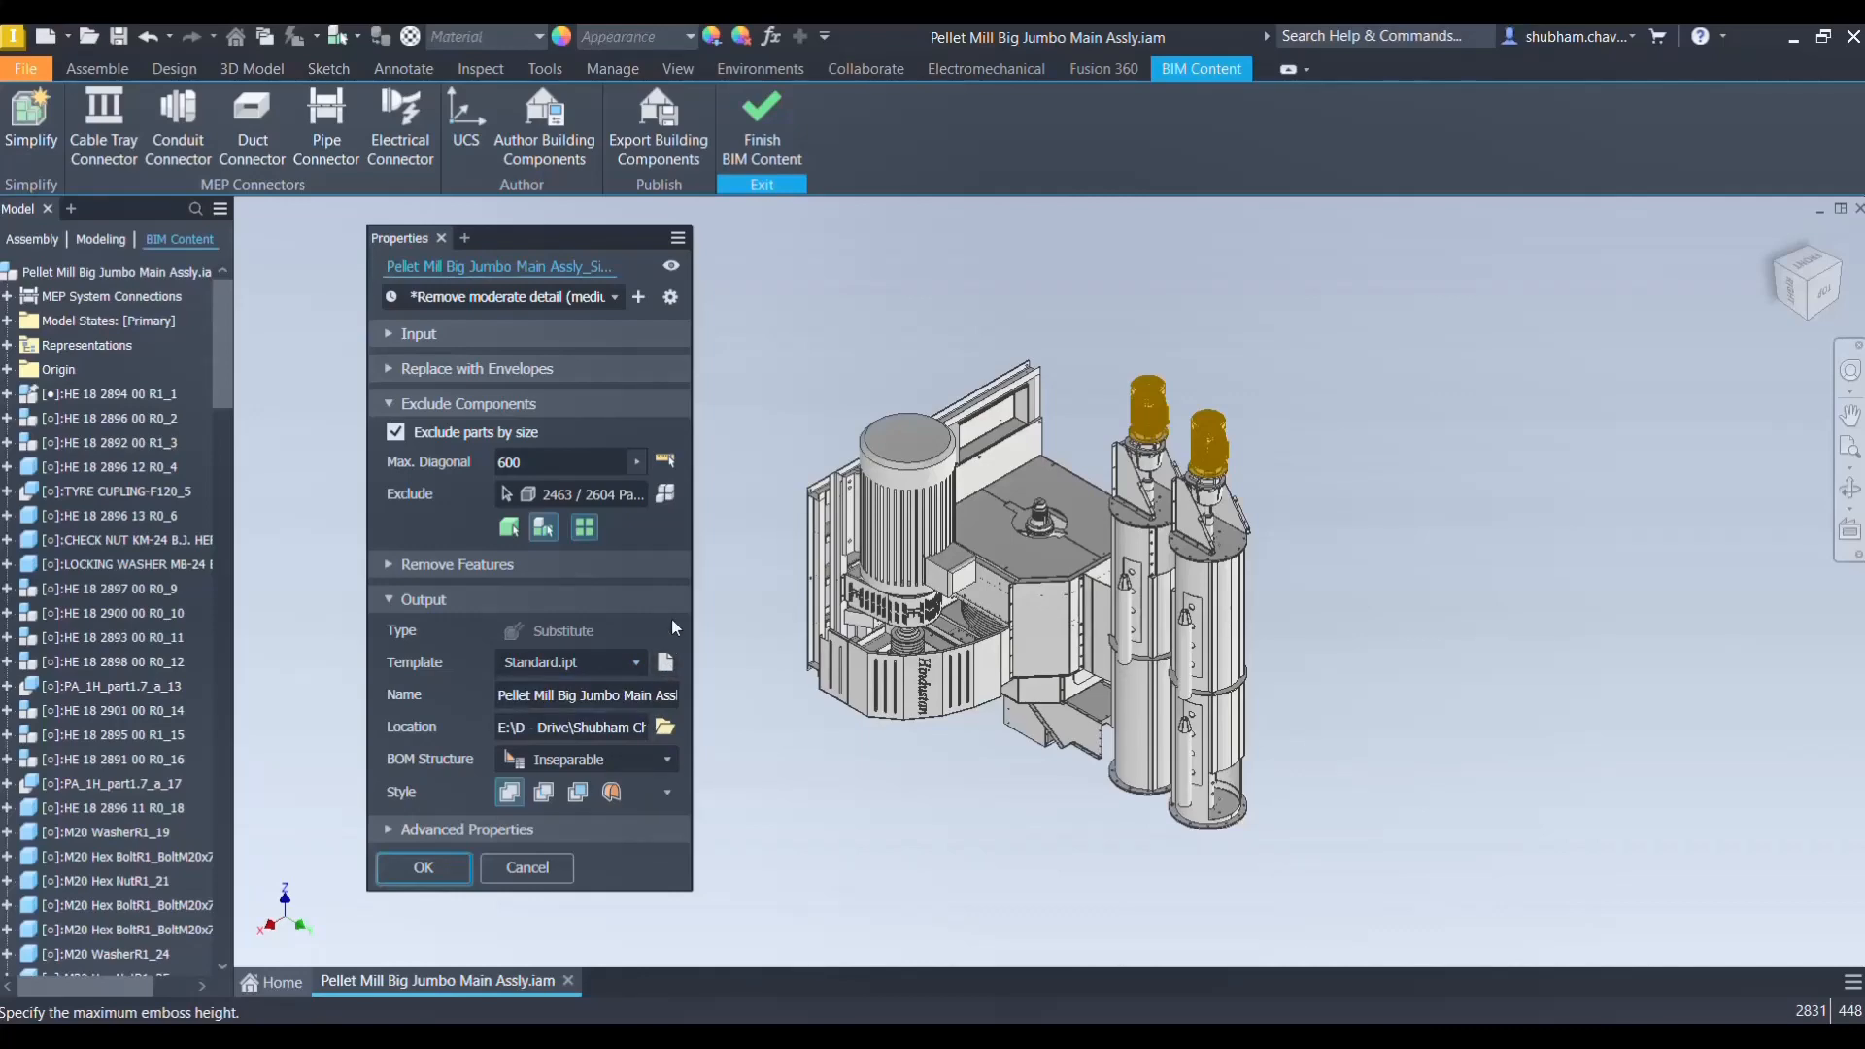
click(665, 665)
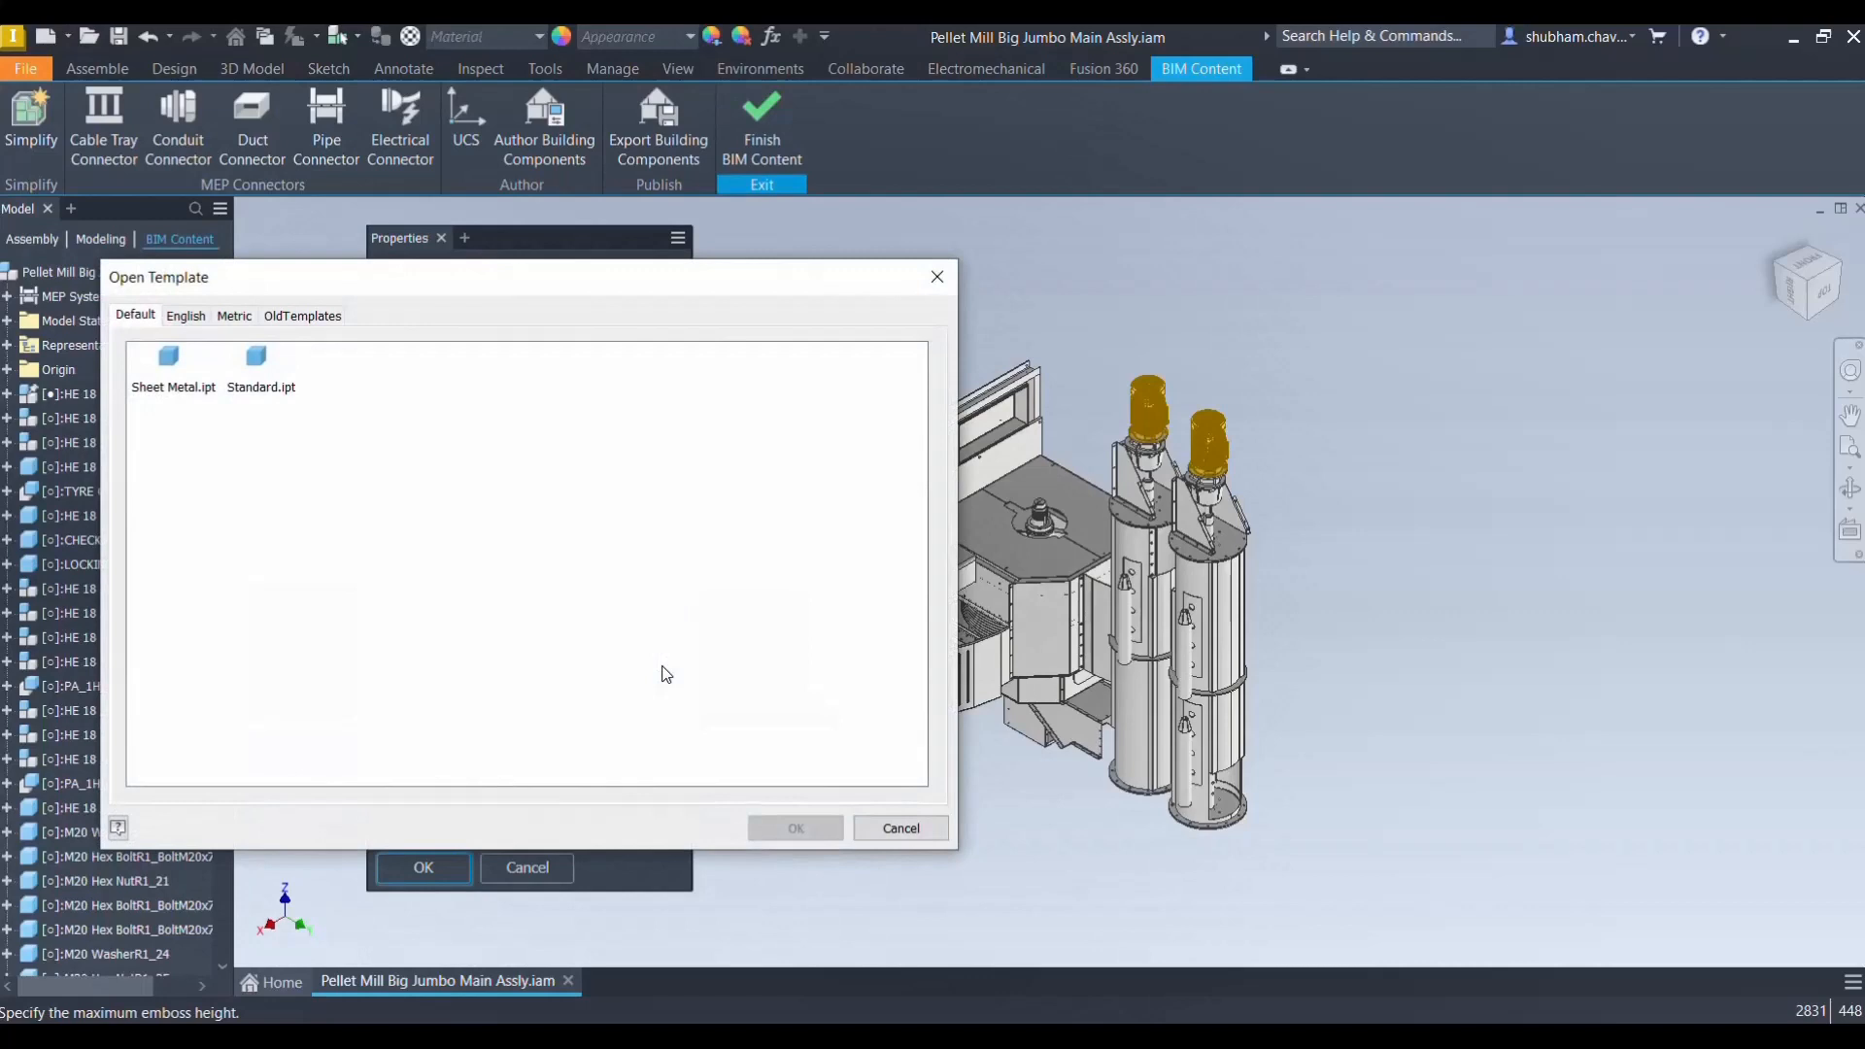
click(194, 316)
click(237, 318)
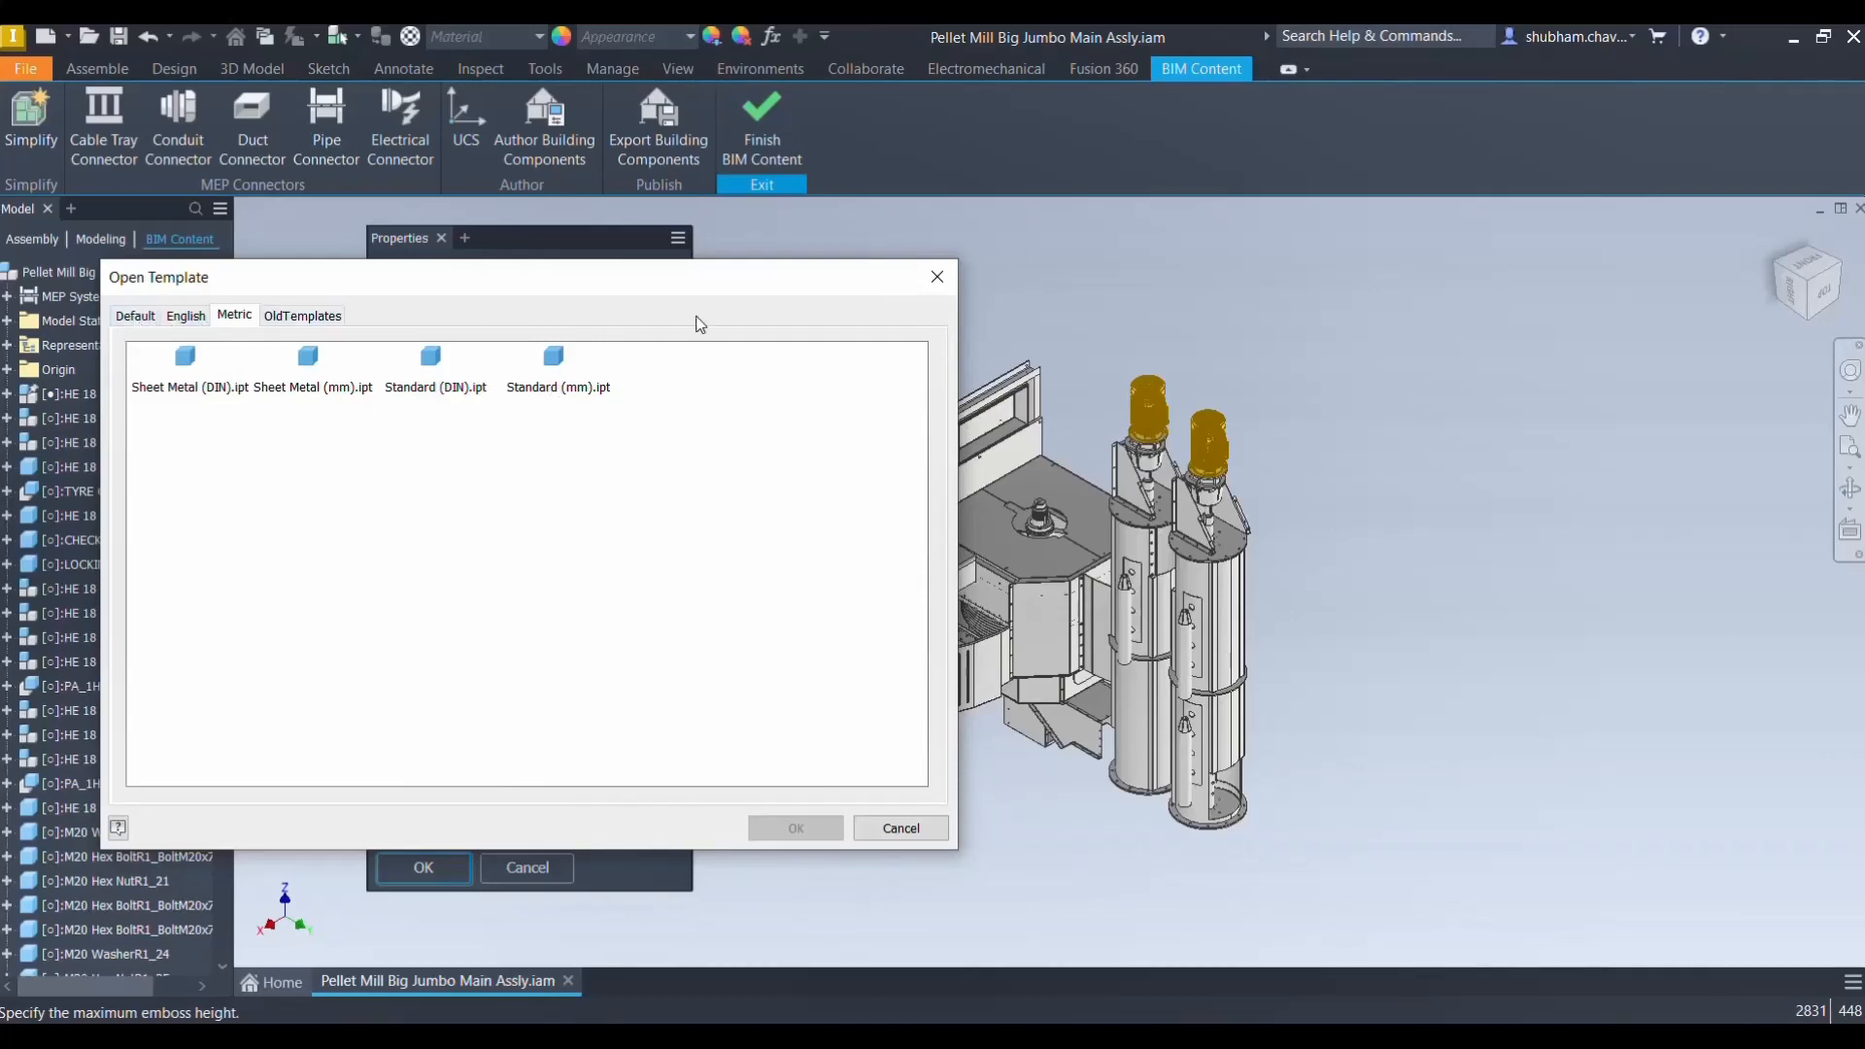
click(937, 277)
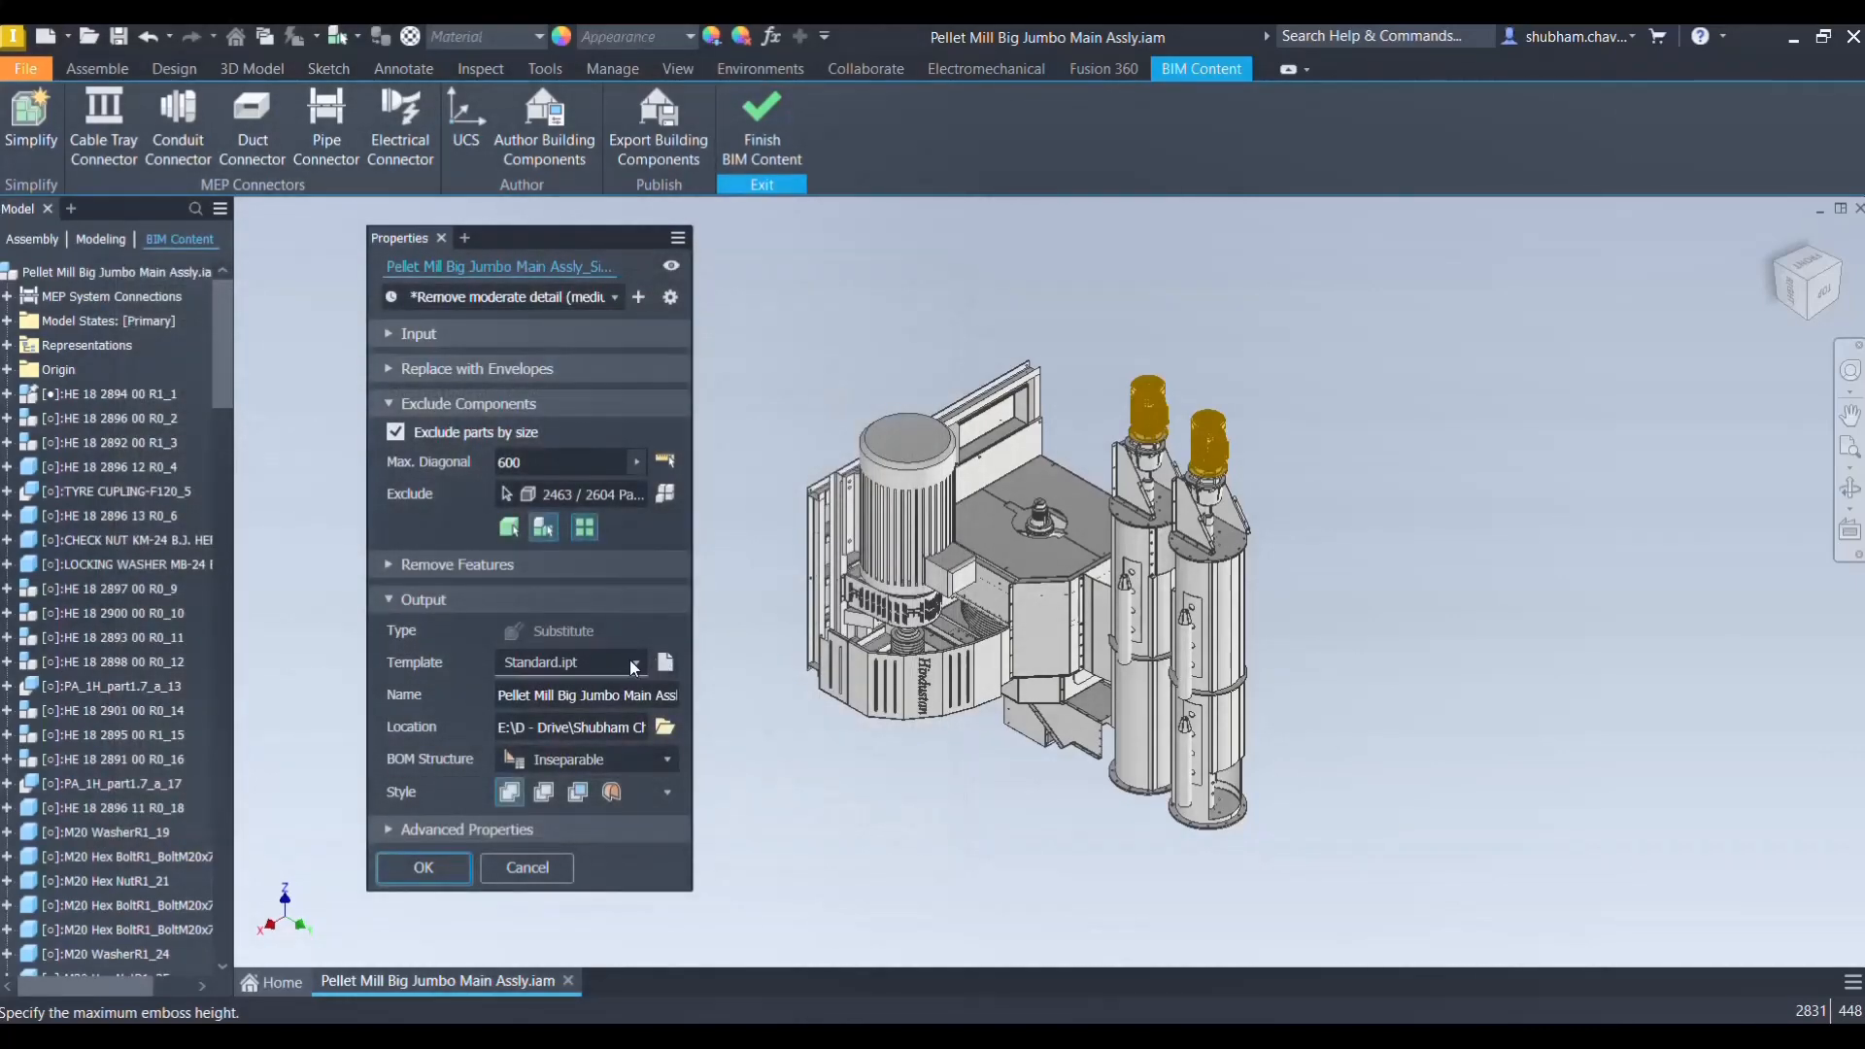
Switch the output template to Sheet Metal.ipt and back to Standard.ipt
click(633, 668)
click(581, 688)
click(631, 664)
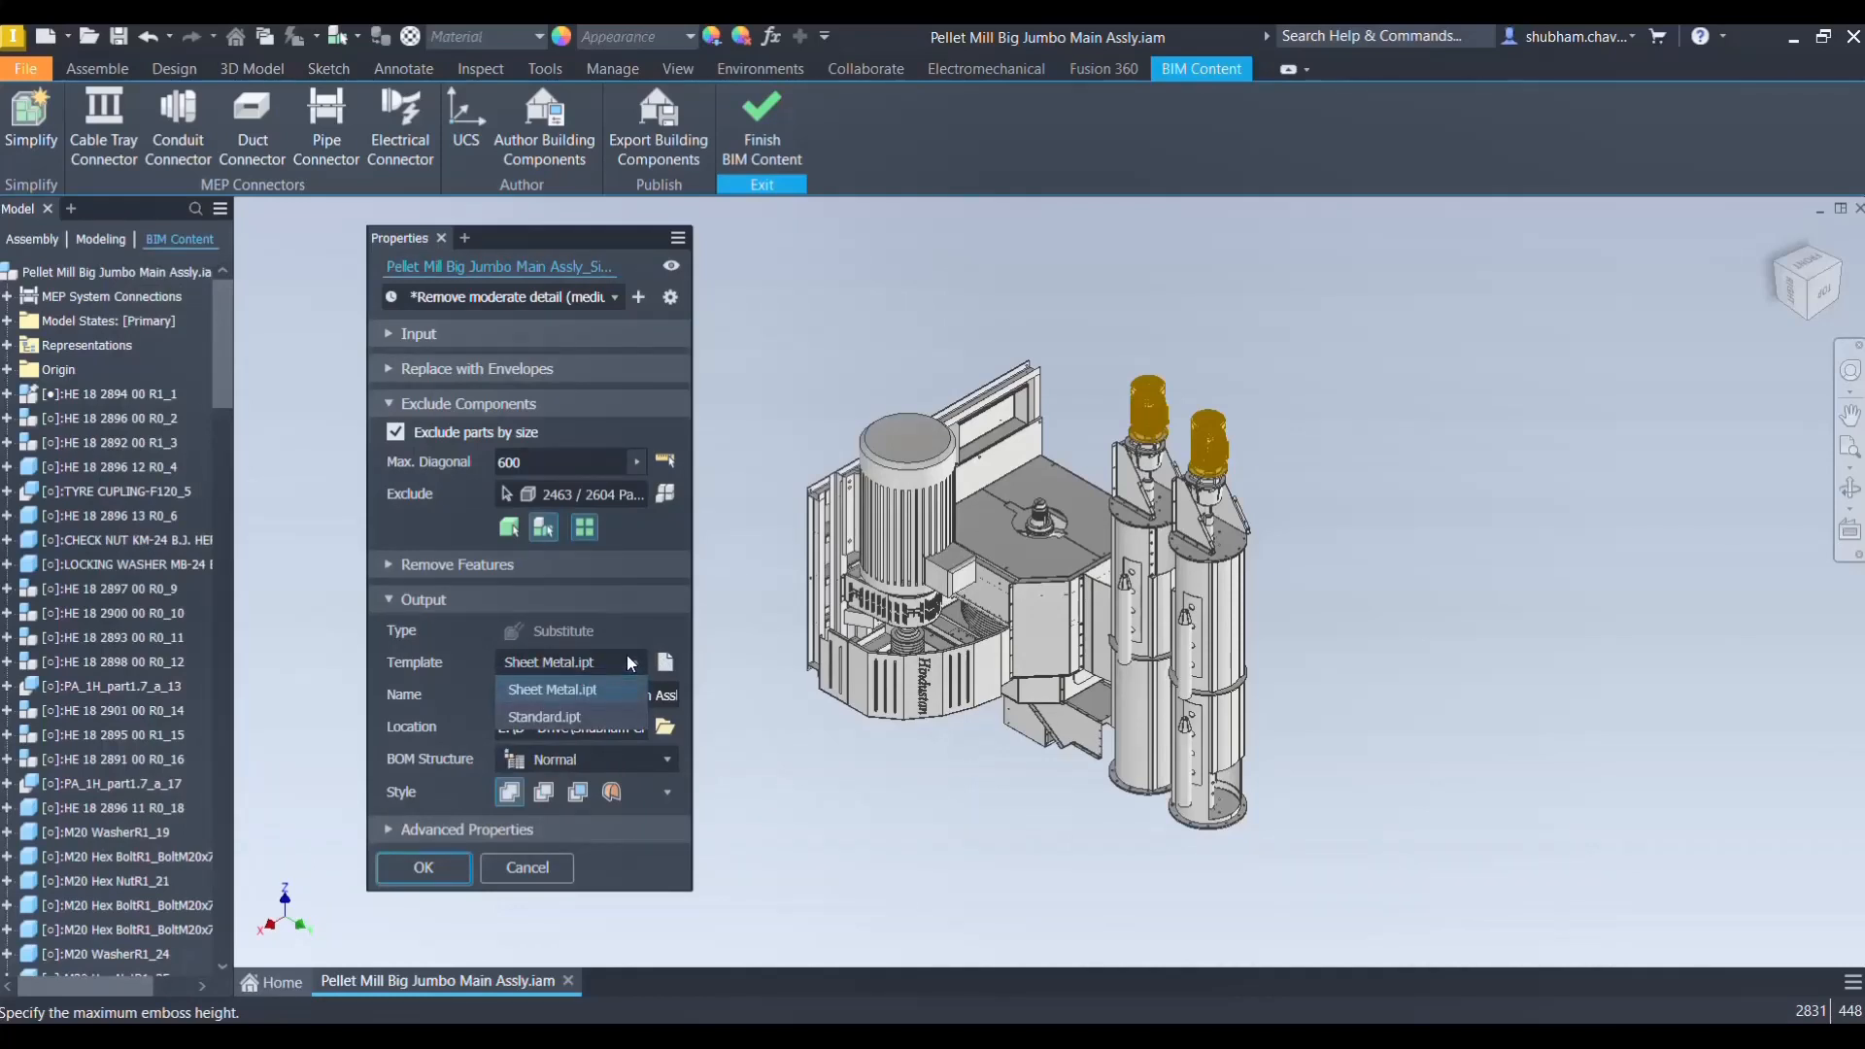
click(563, 717)
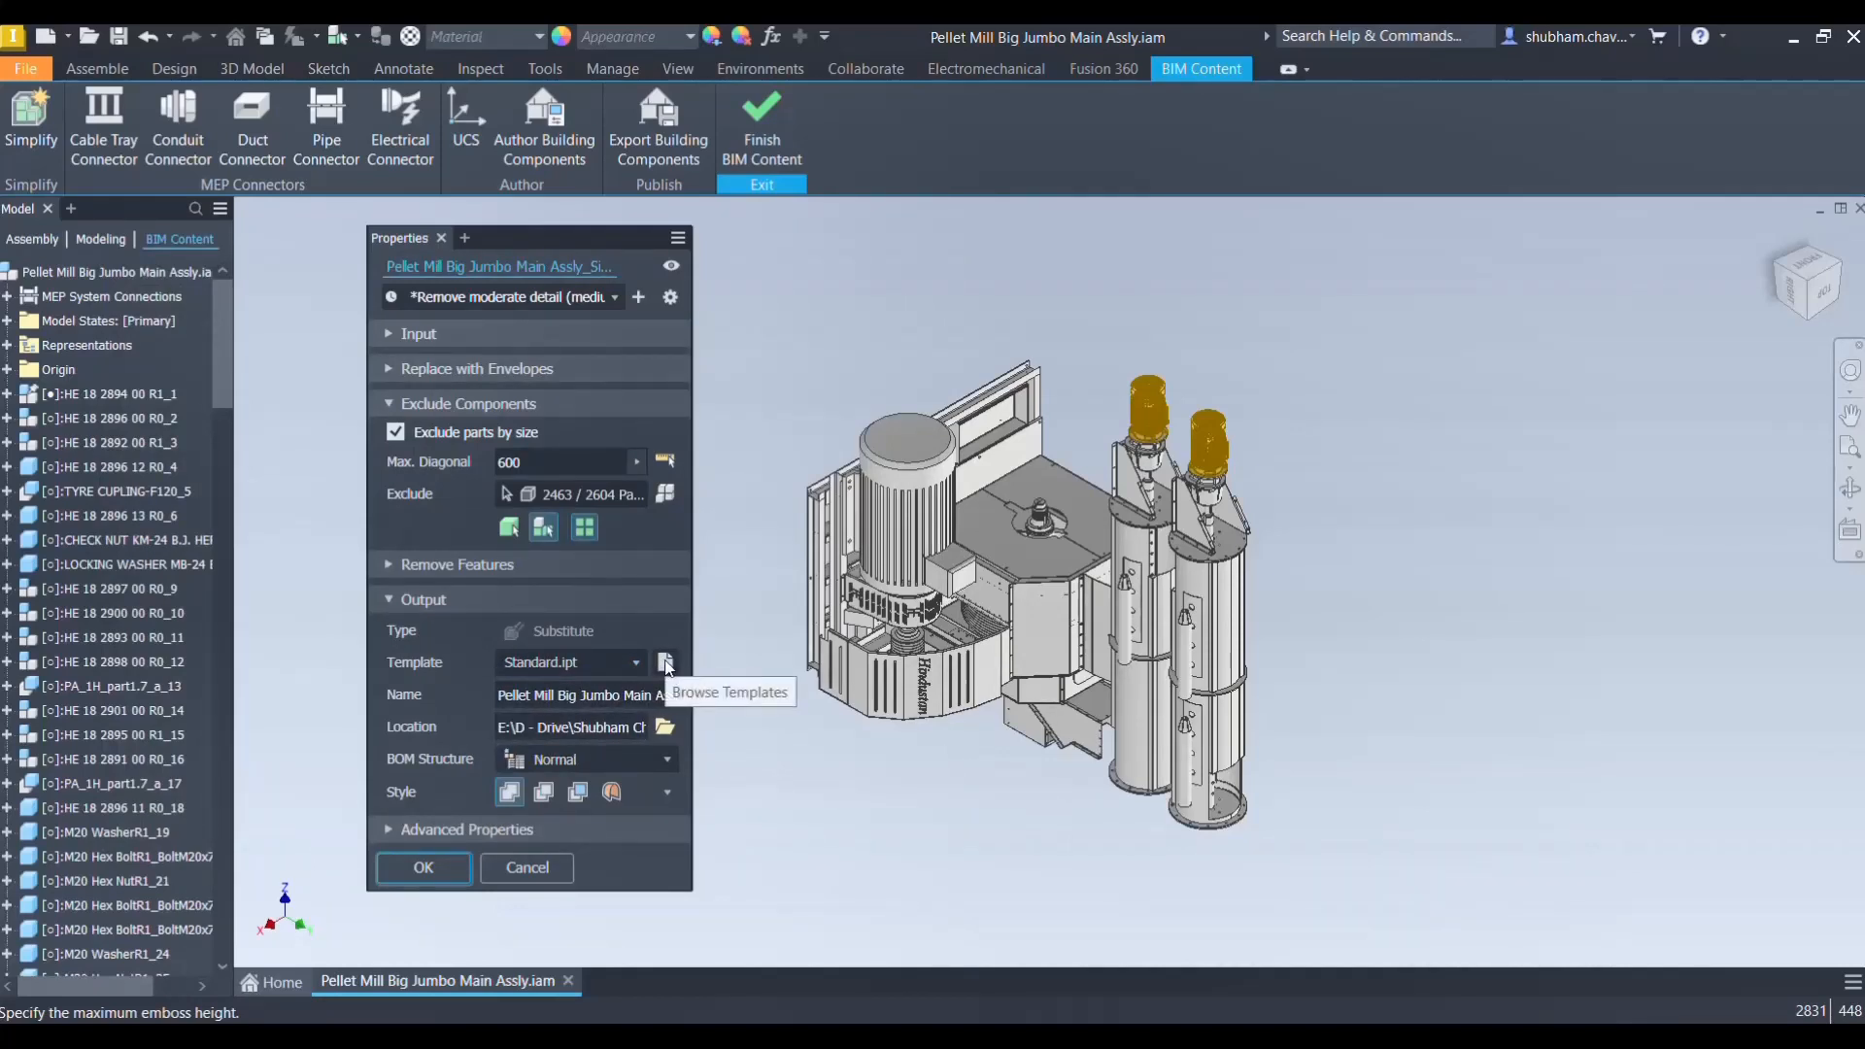
Try the output style that maintains each solid as a solid body
click(541, 795)
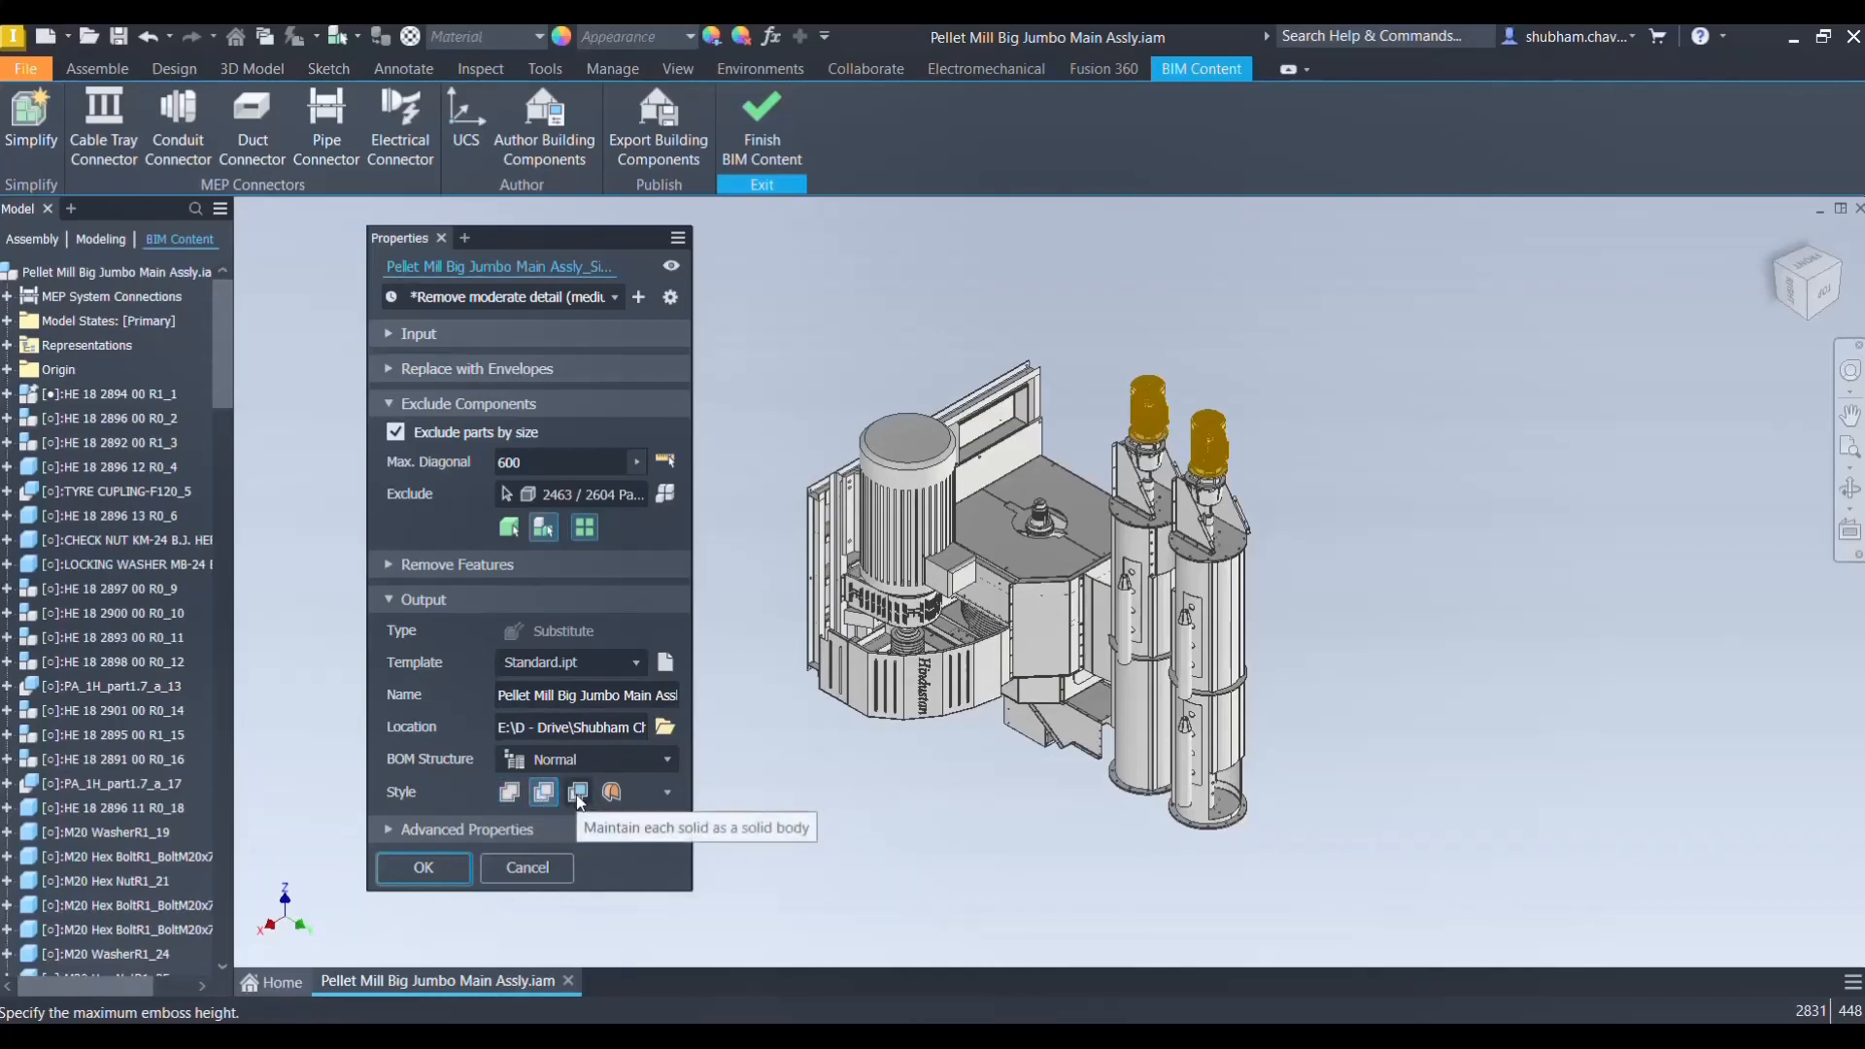
click(579, 794)
Review the available part templates in the Default, English, Metric and OldTemplates sets without choosing another one
click(633, 662)
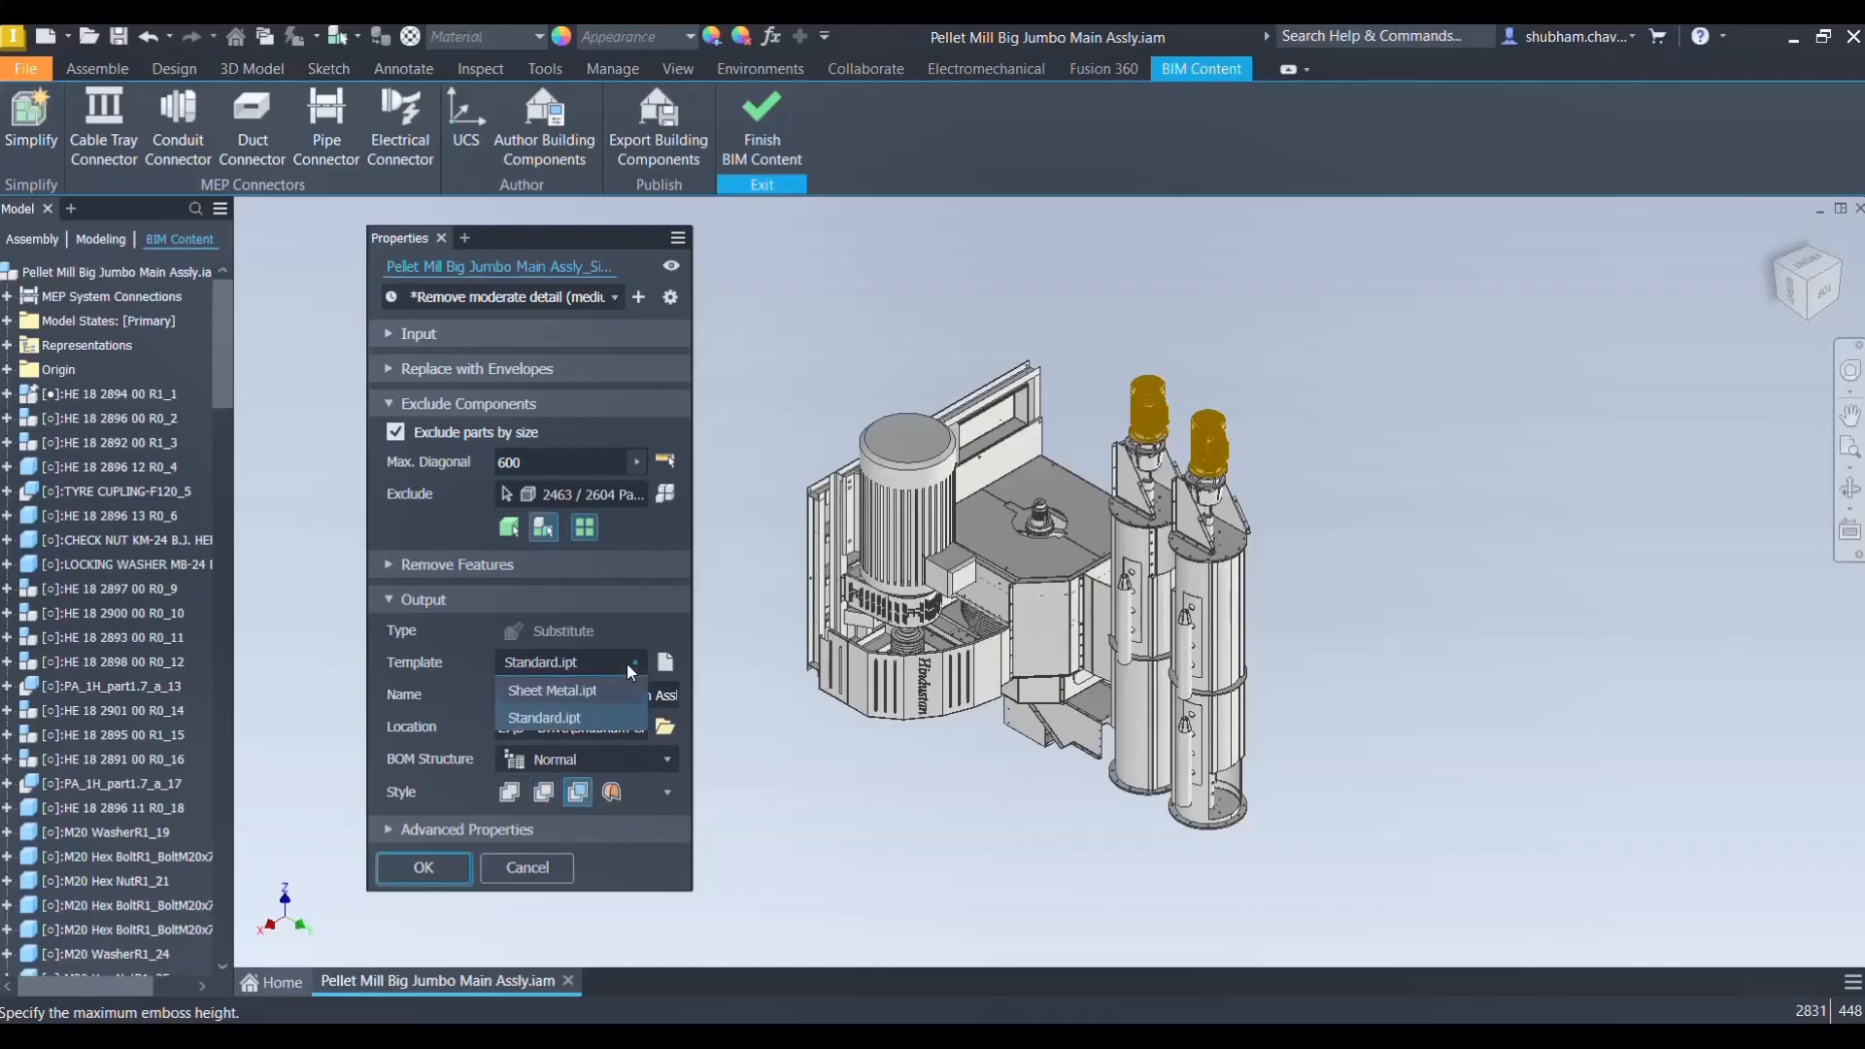
click(665, 665)
click(666, 669)
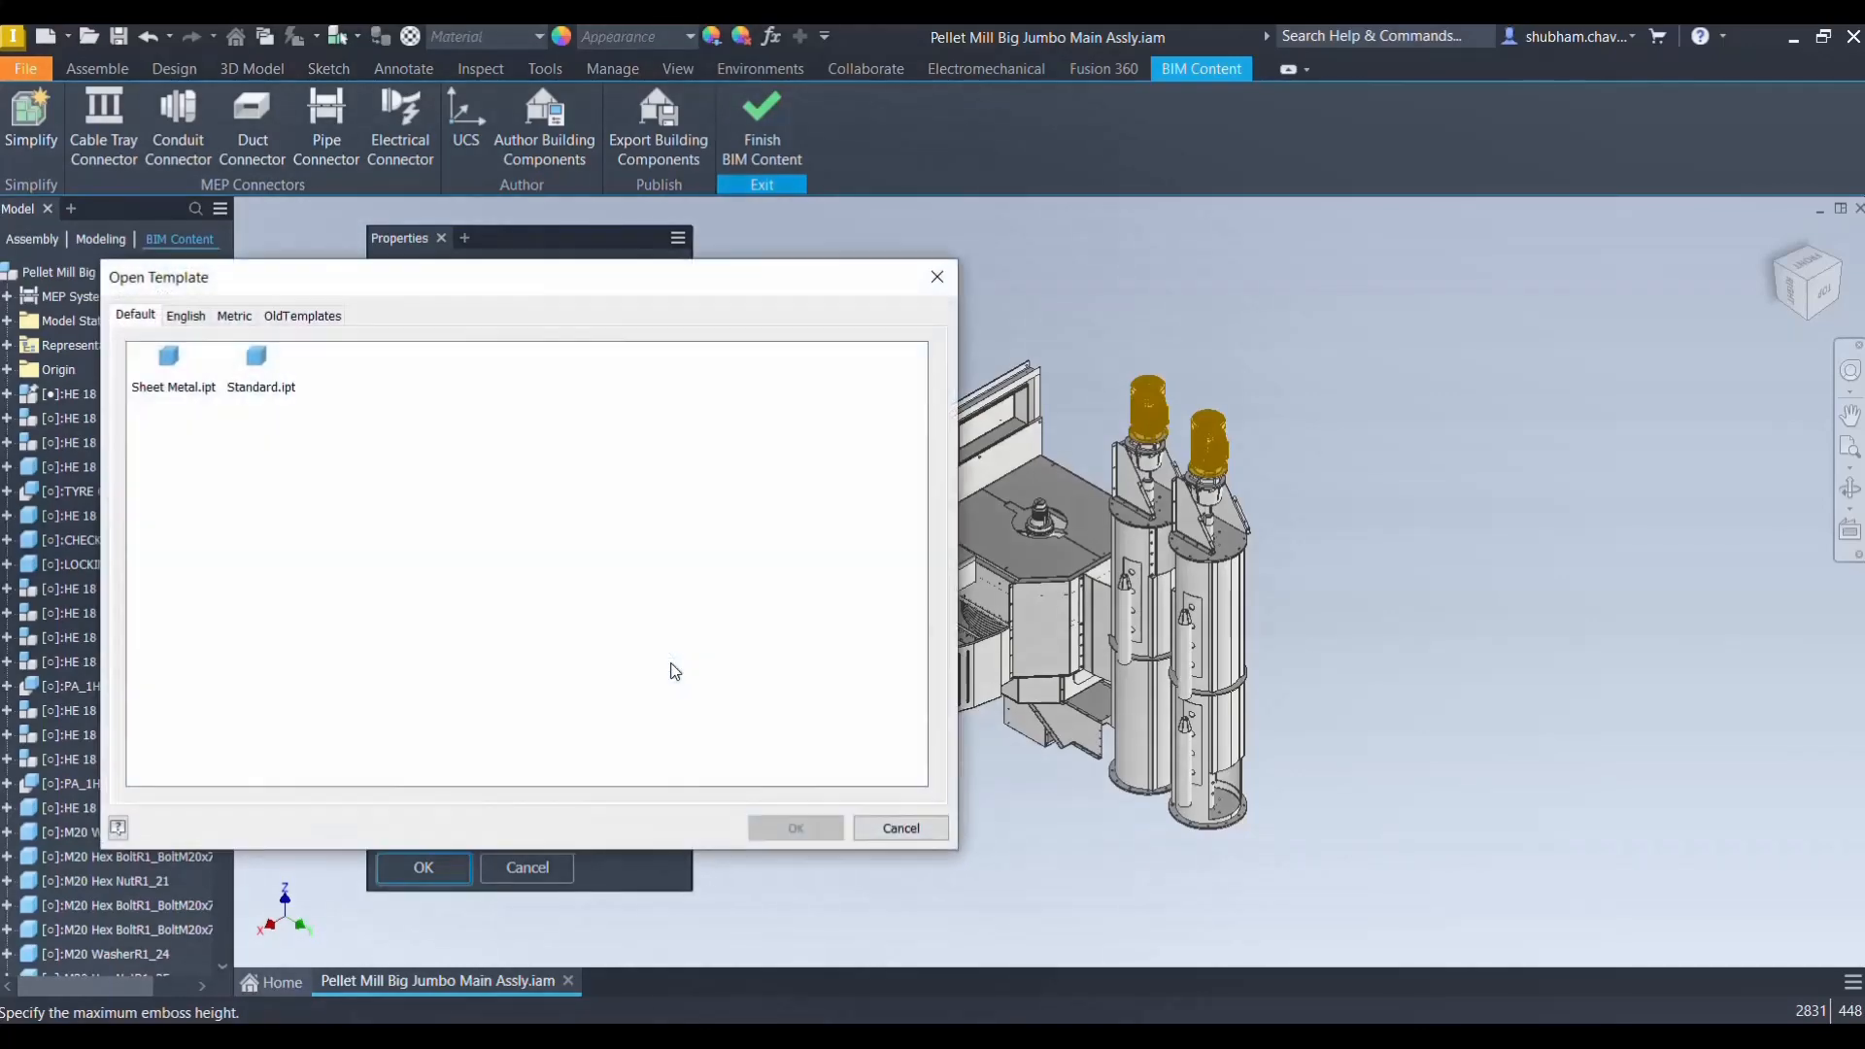
click(256, 356)
click(186, 316)
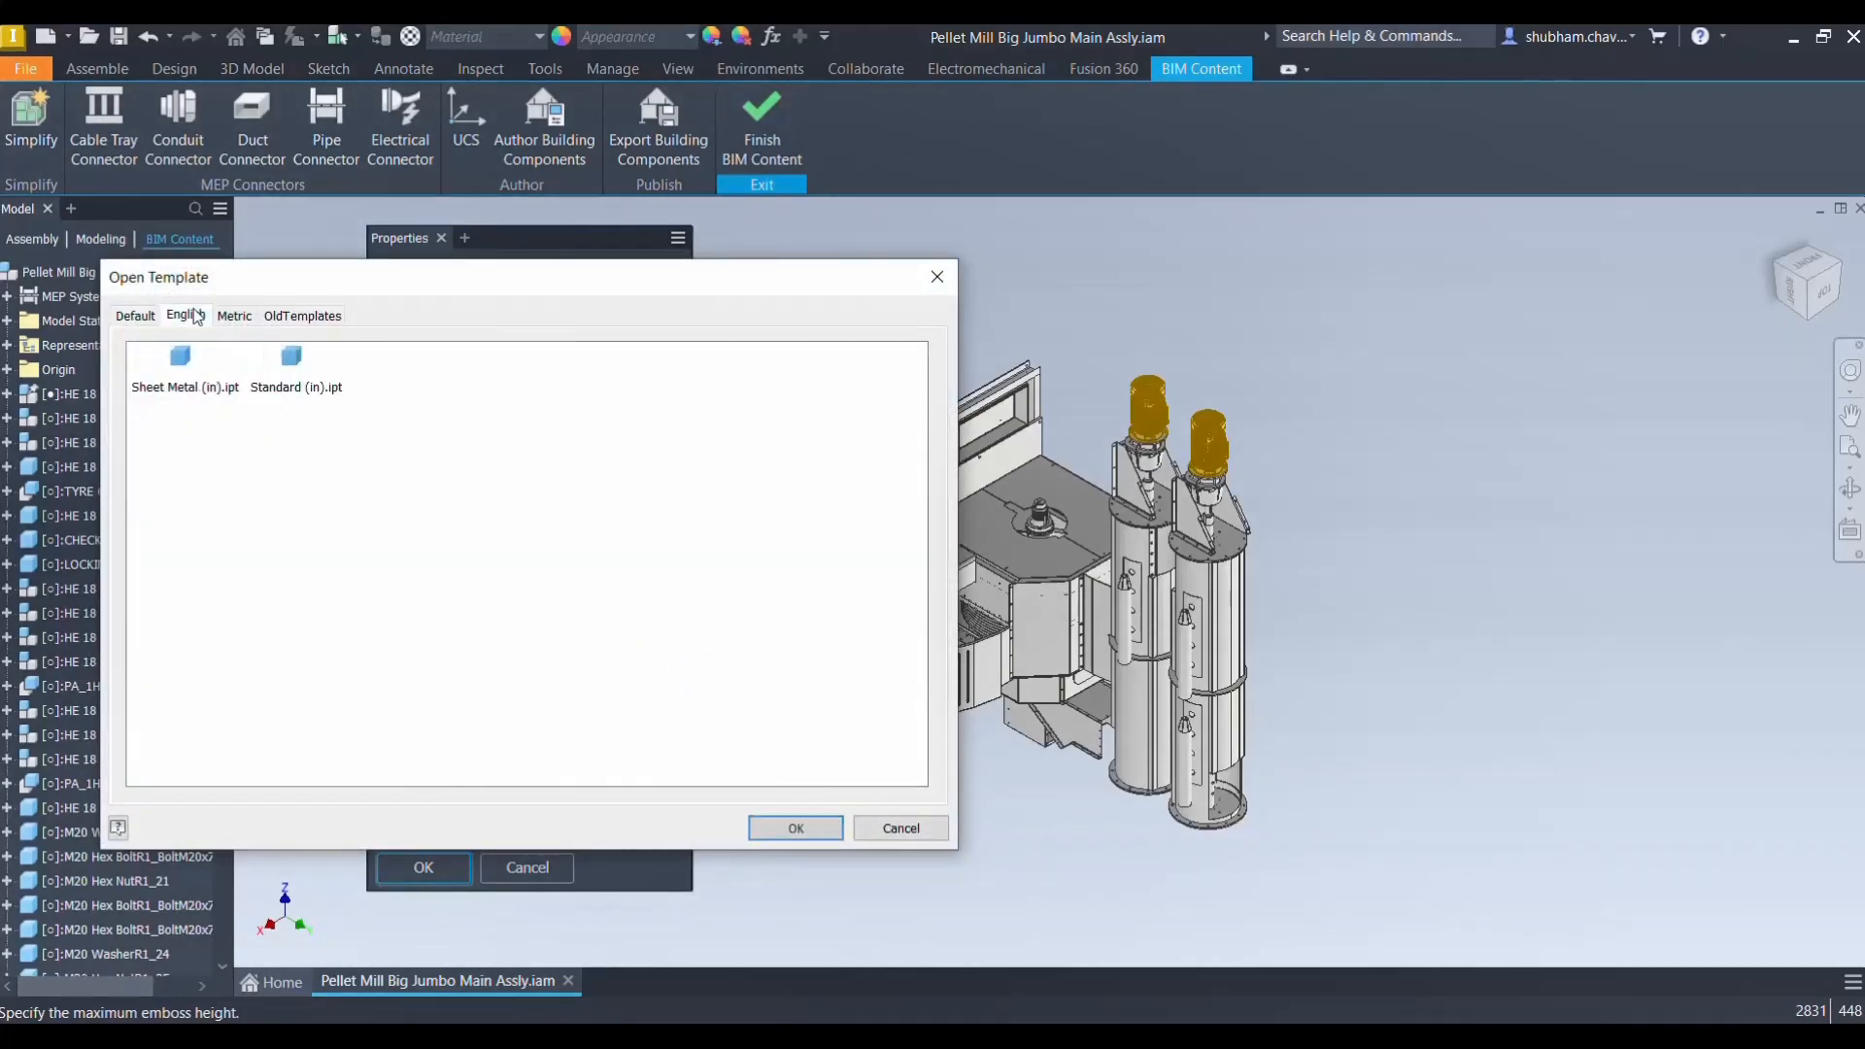
click(231, 318)
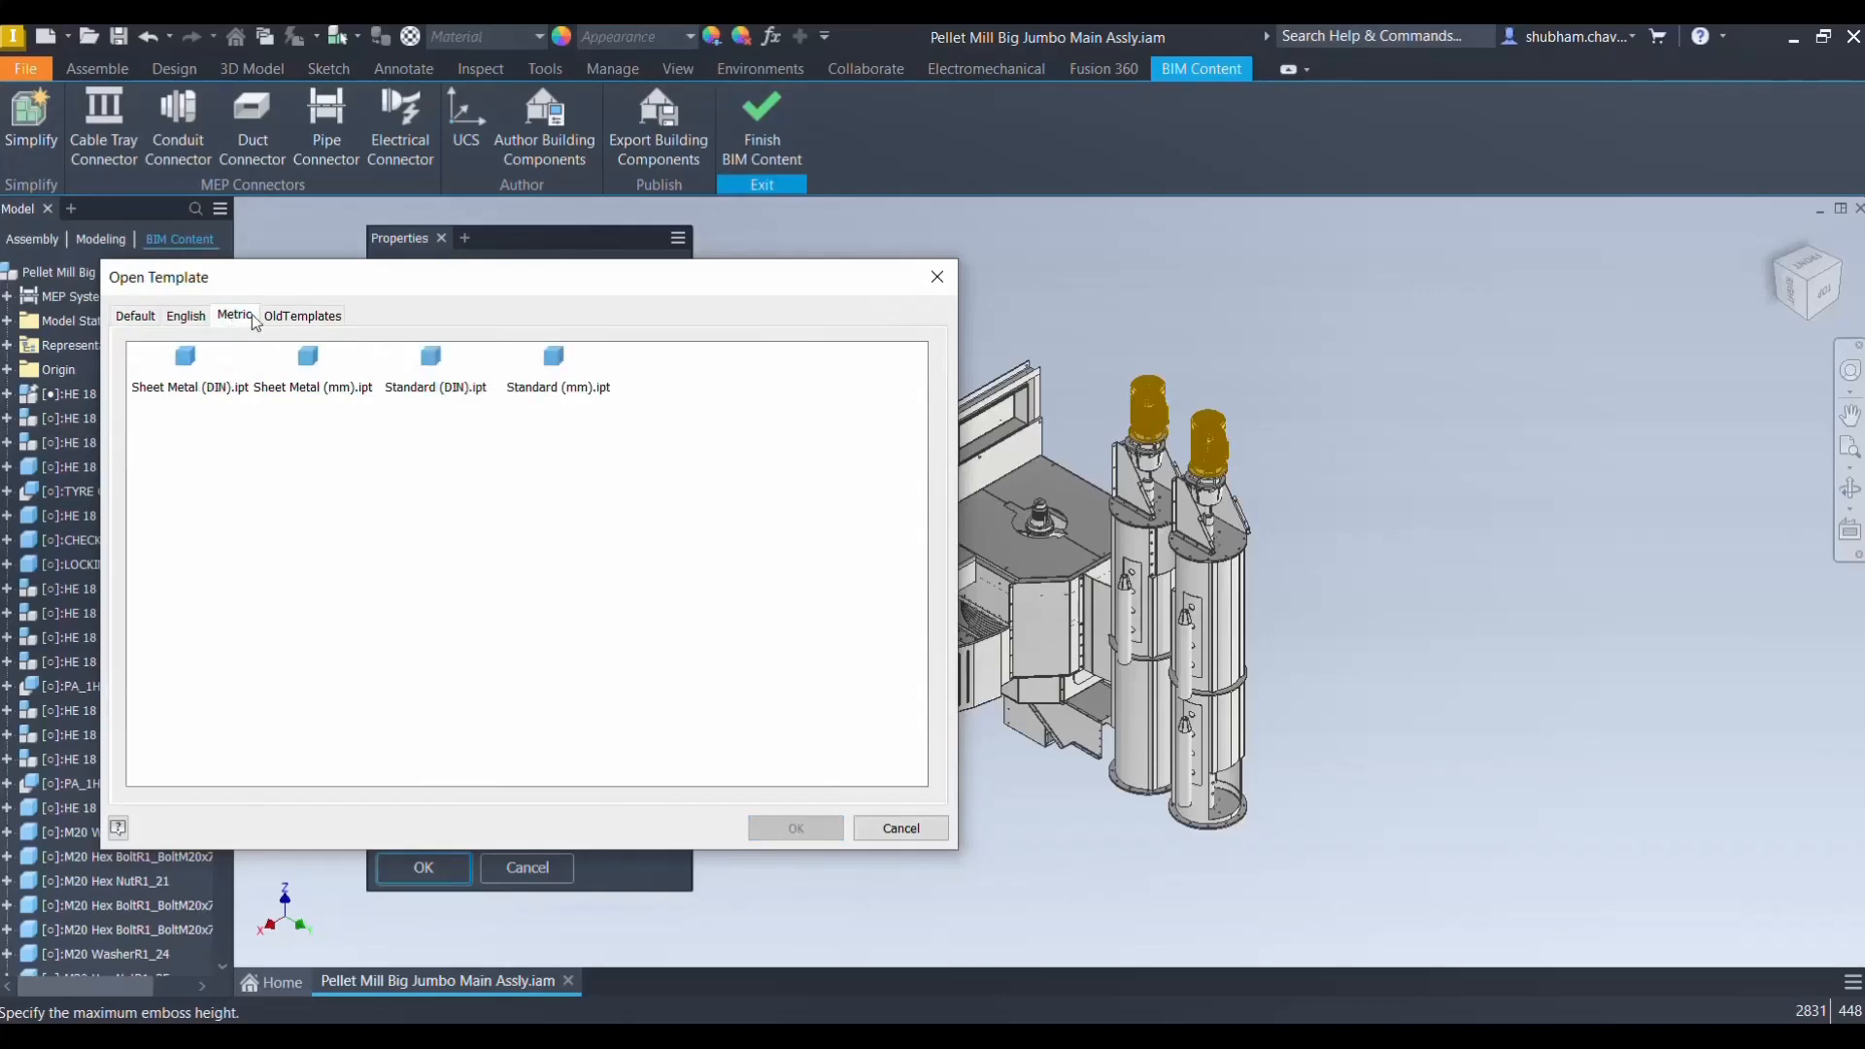
click(292, 316)
click(238, 317)
click(932, 279)
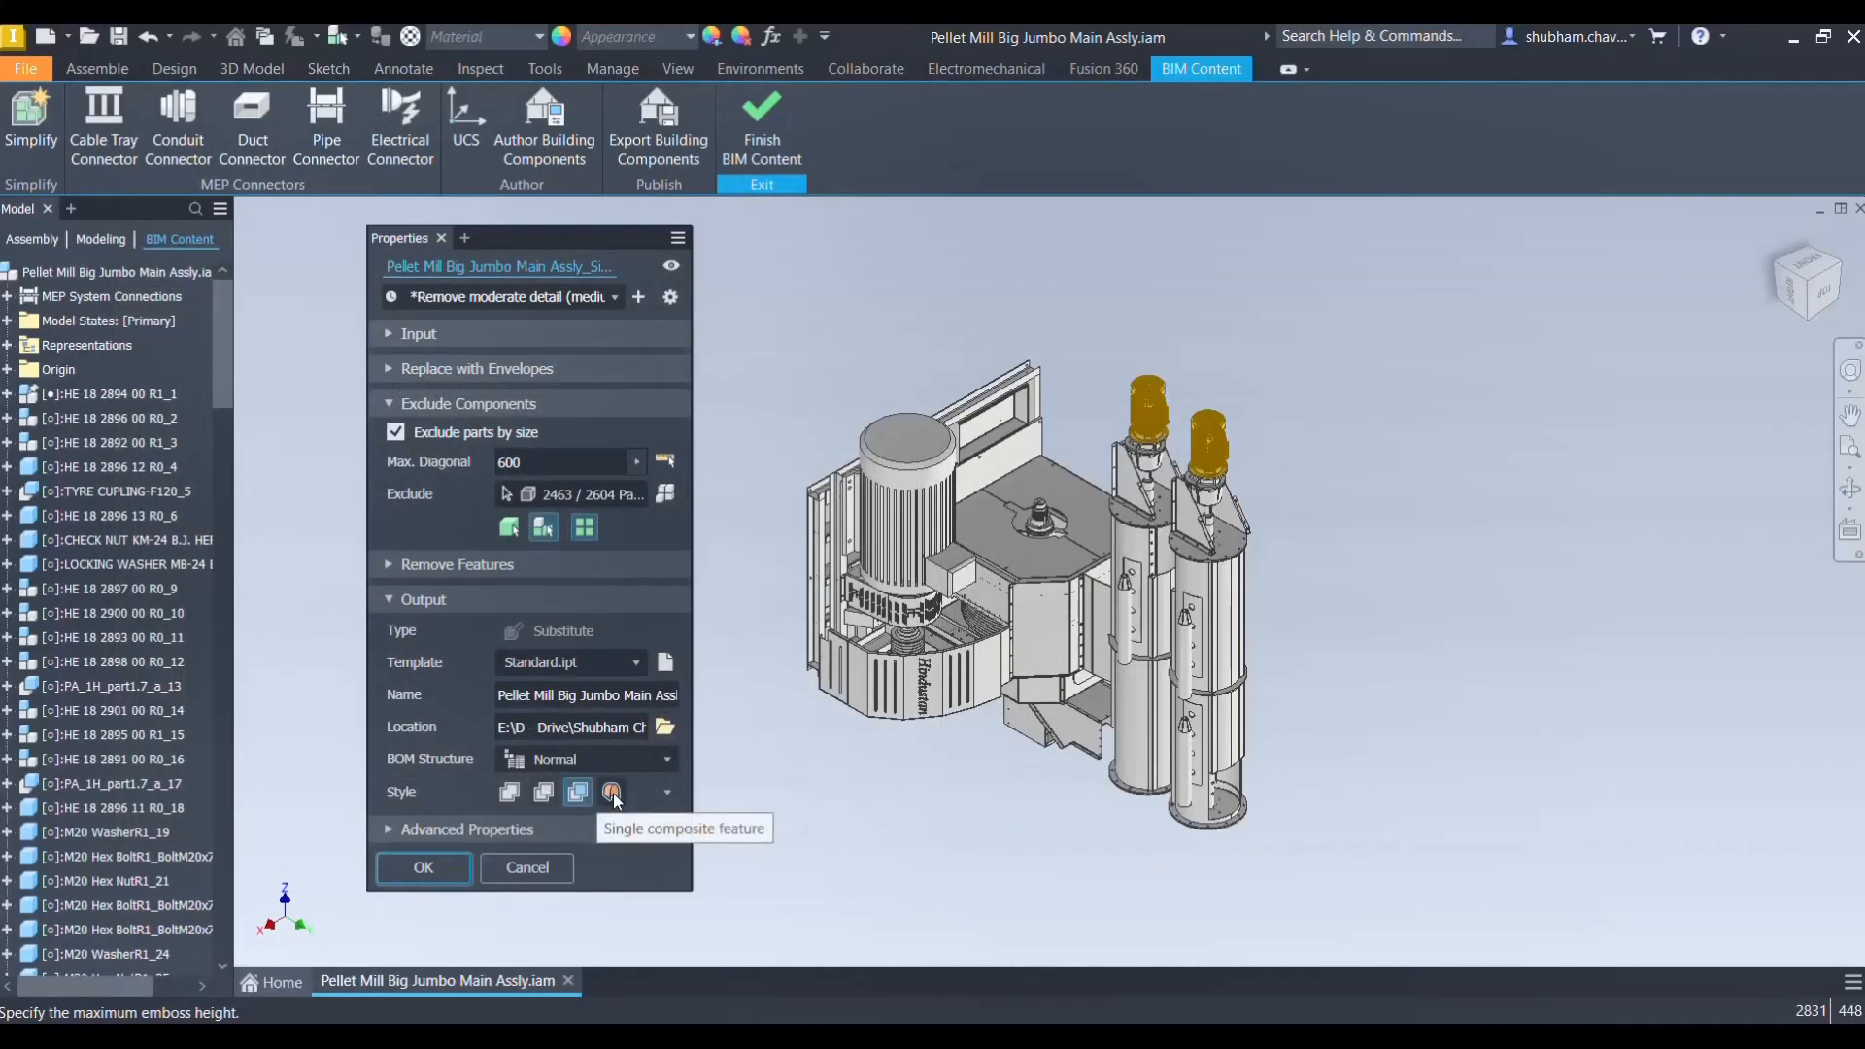
Set the output style to keep seams between planar faces, disable Fill internal voids, and create the simplified substitute
click(540, 794)
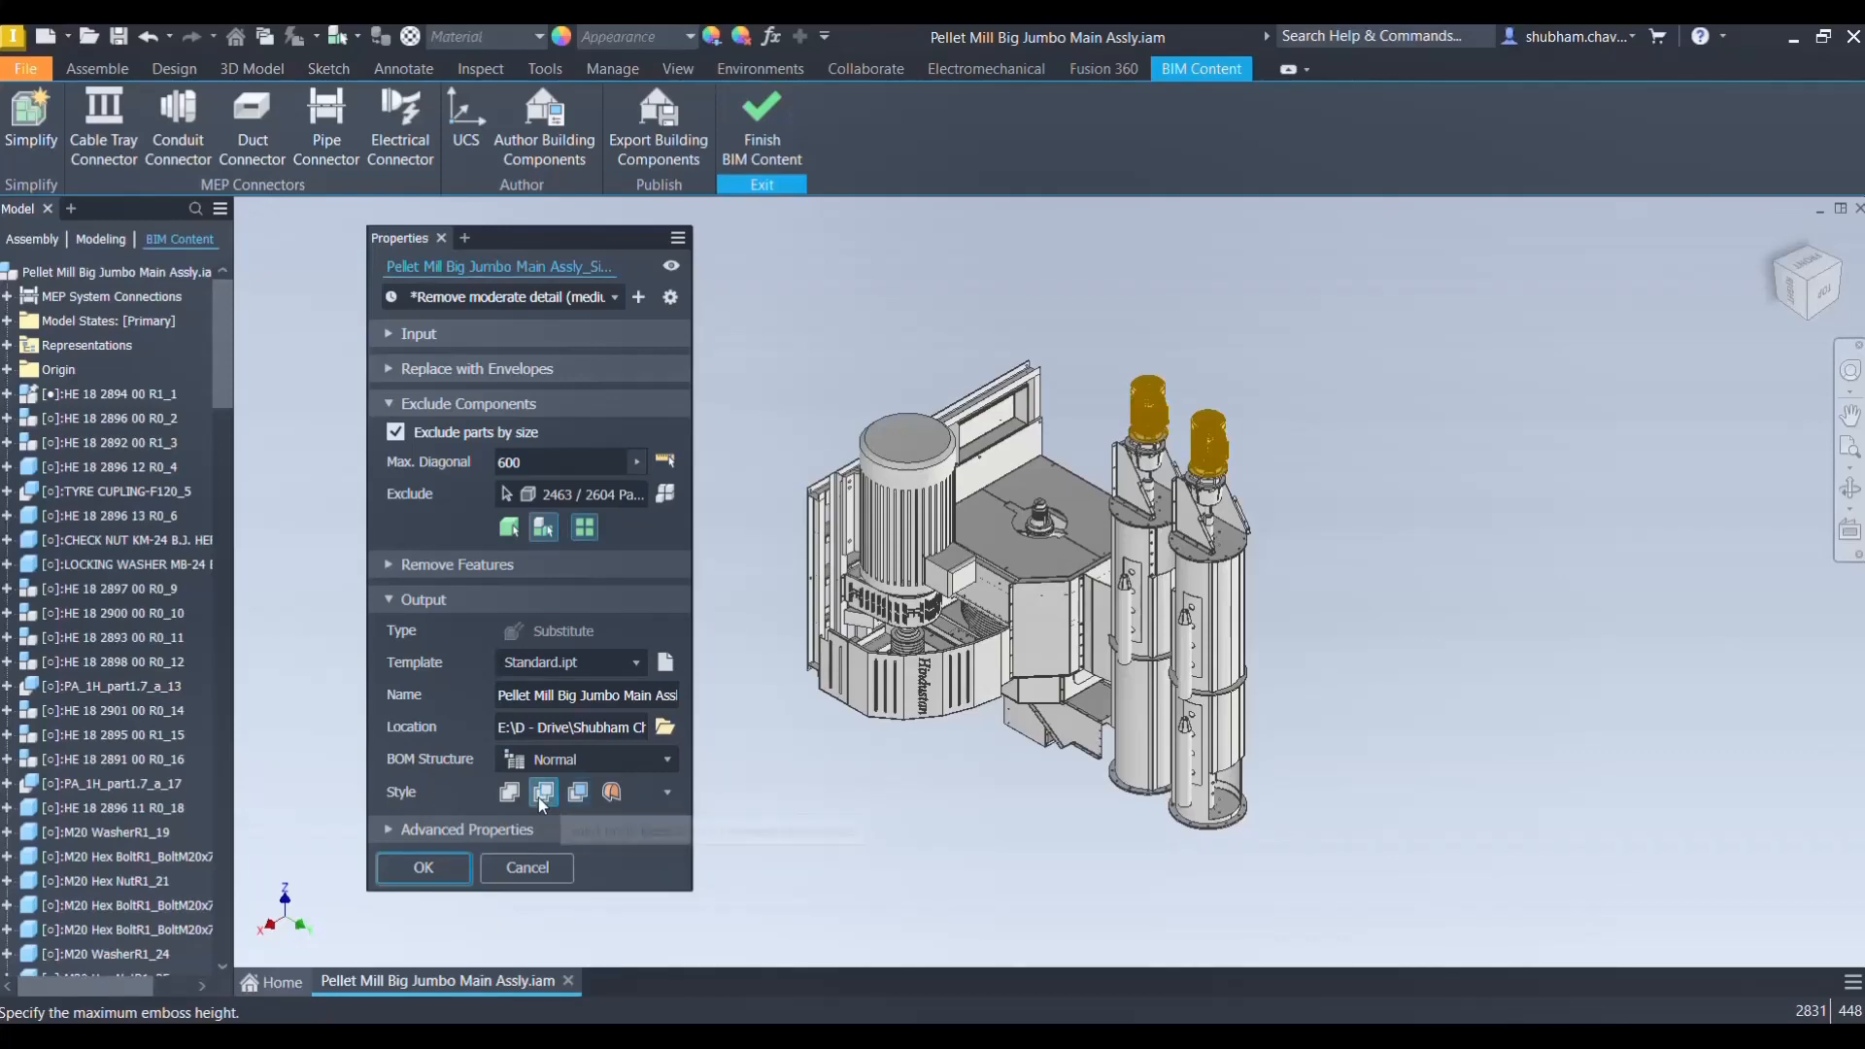
click(488, 833)
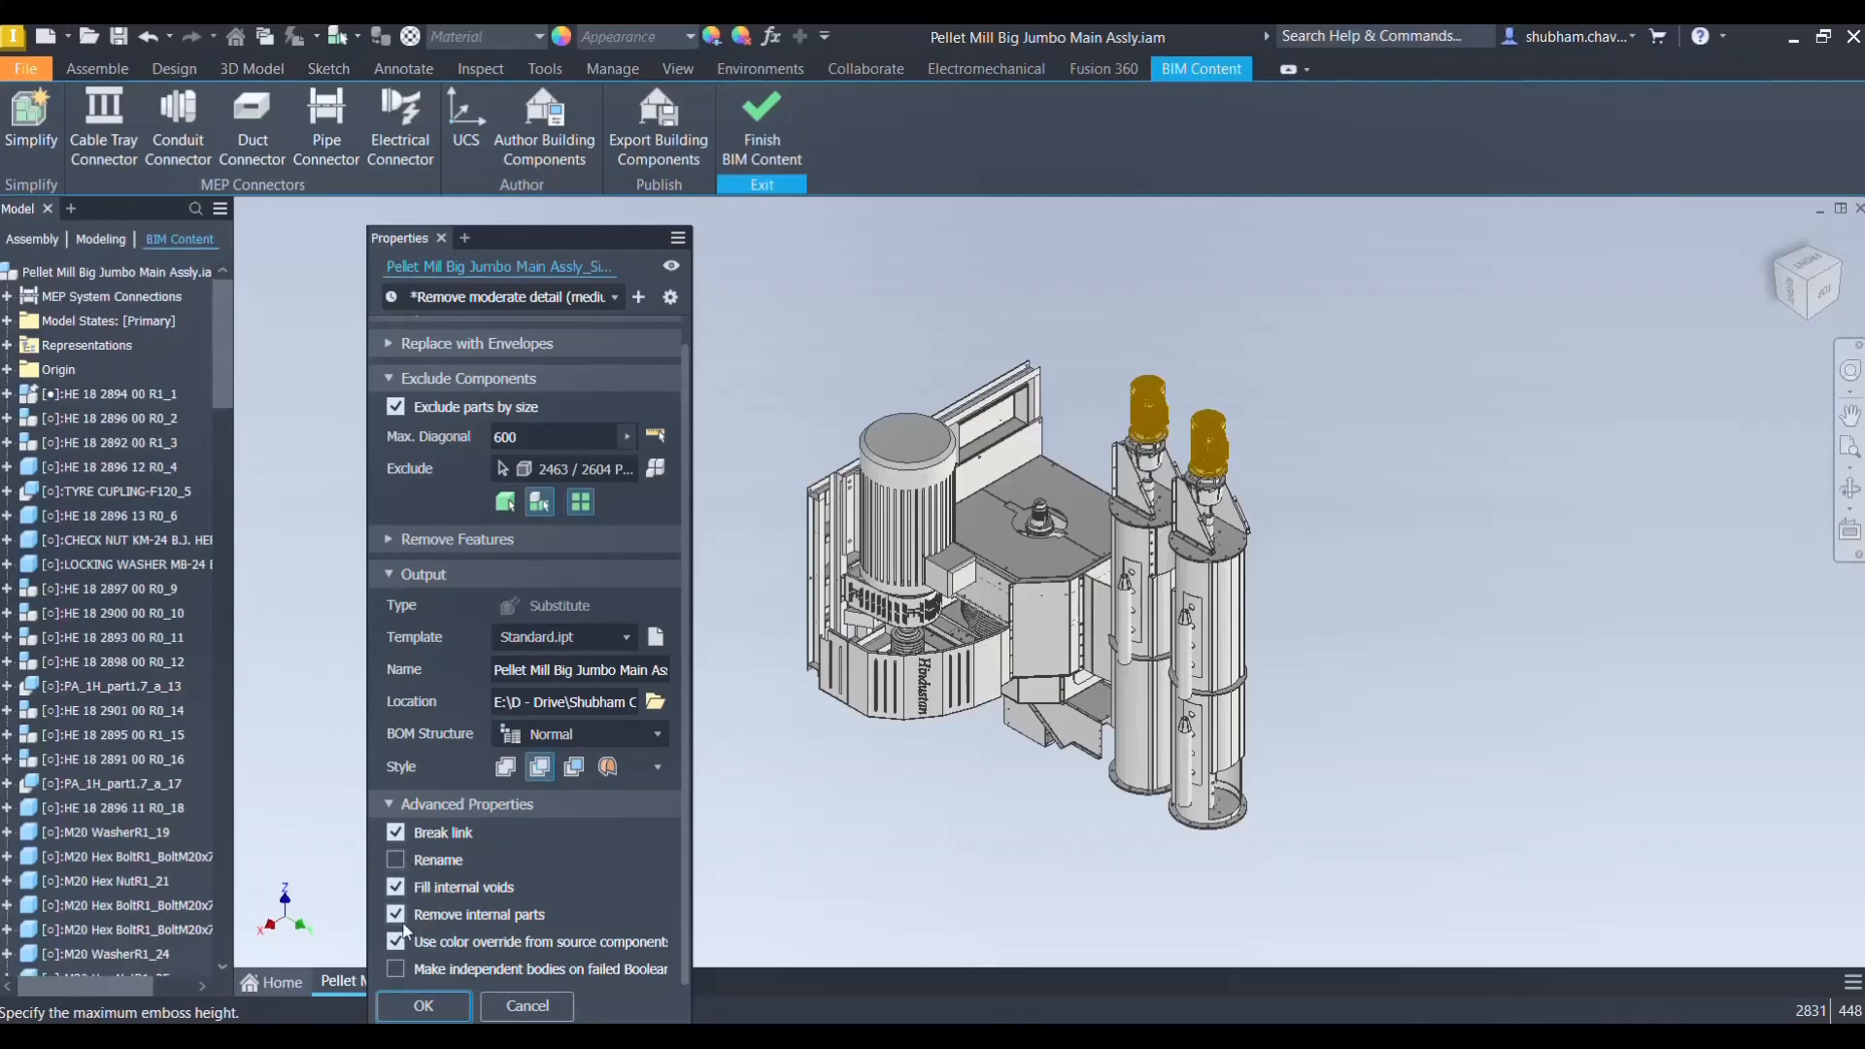
click(399, 894)
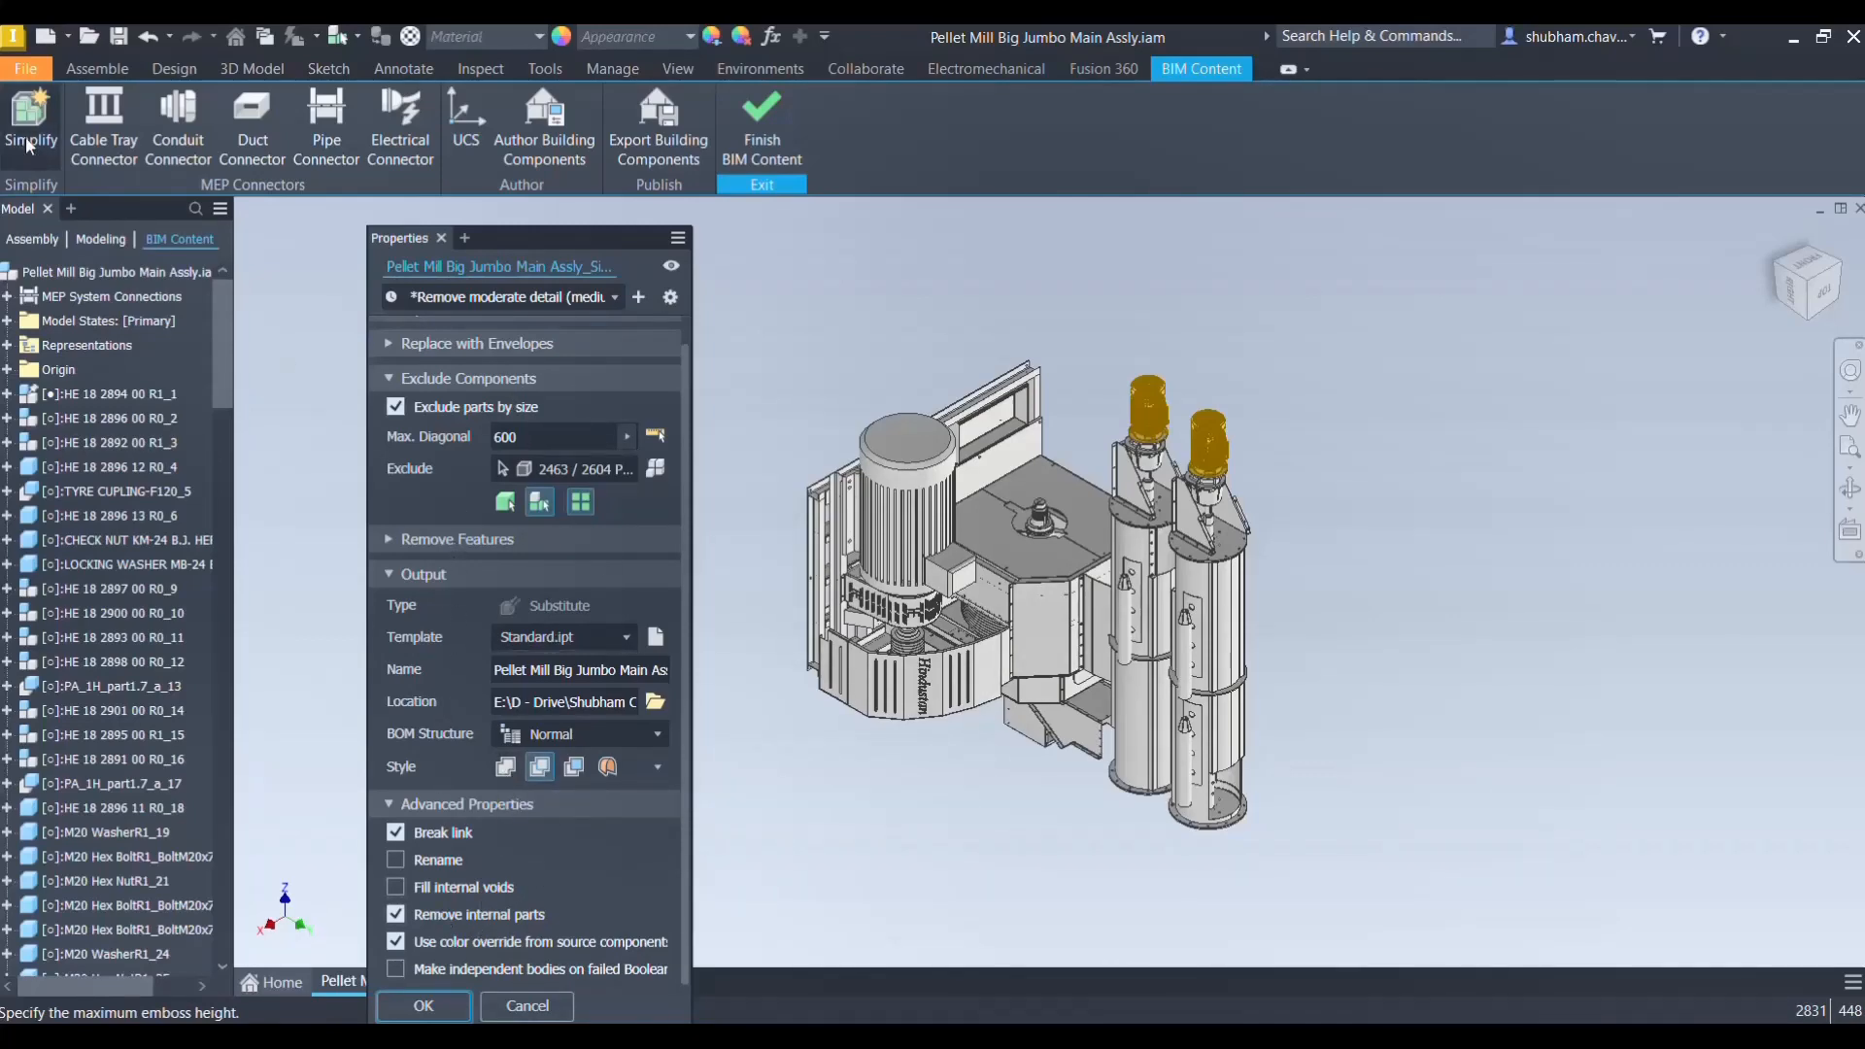
click(452, 1010)
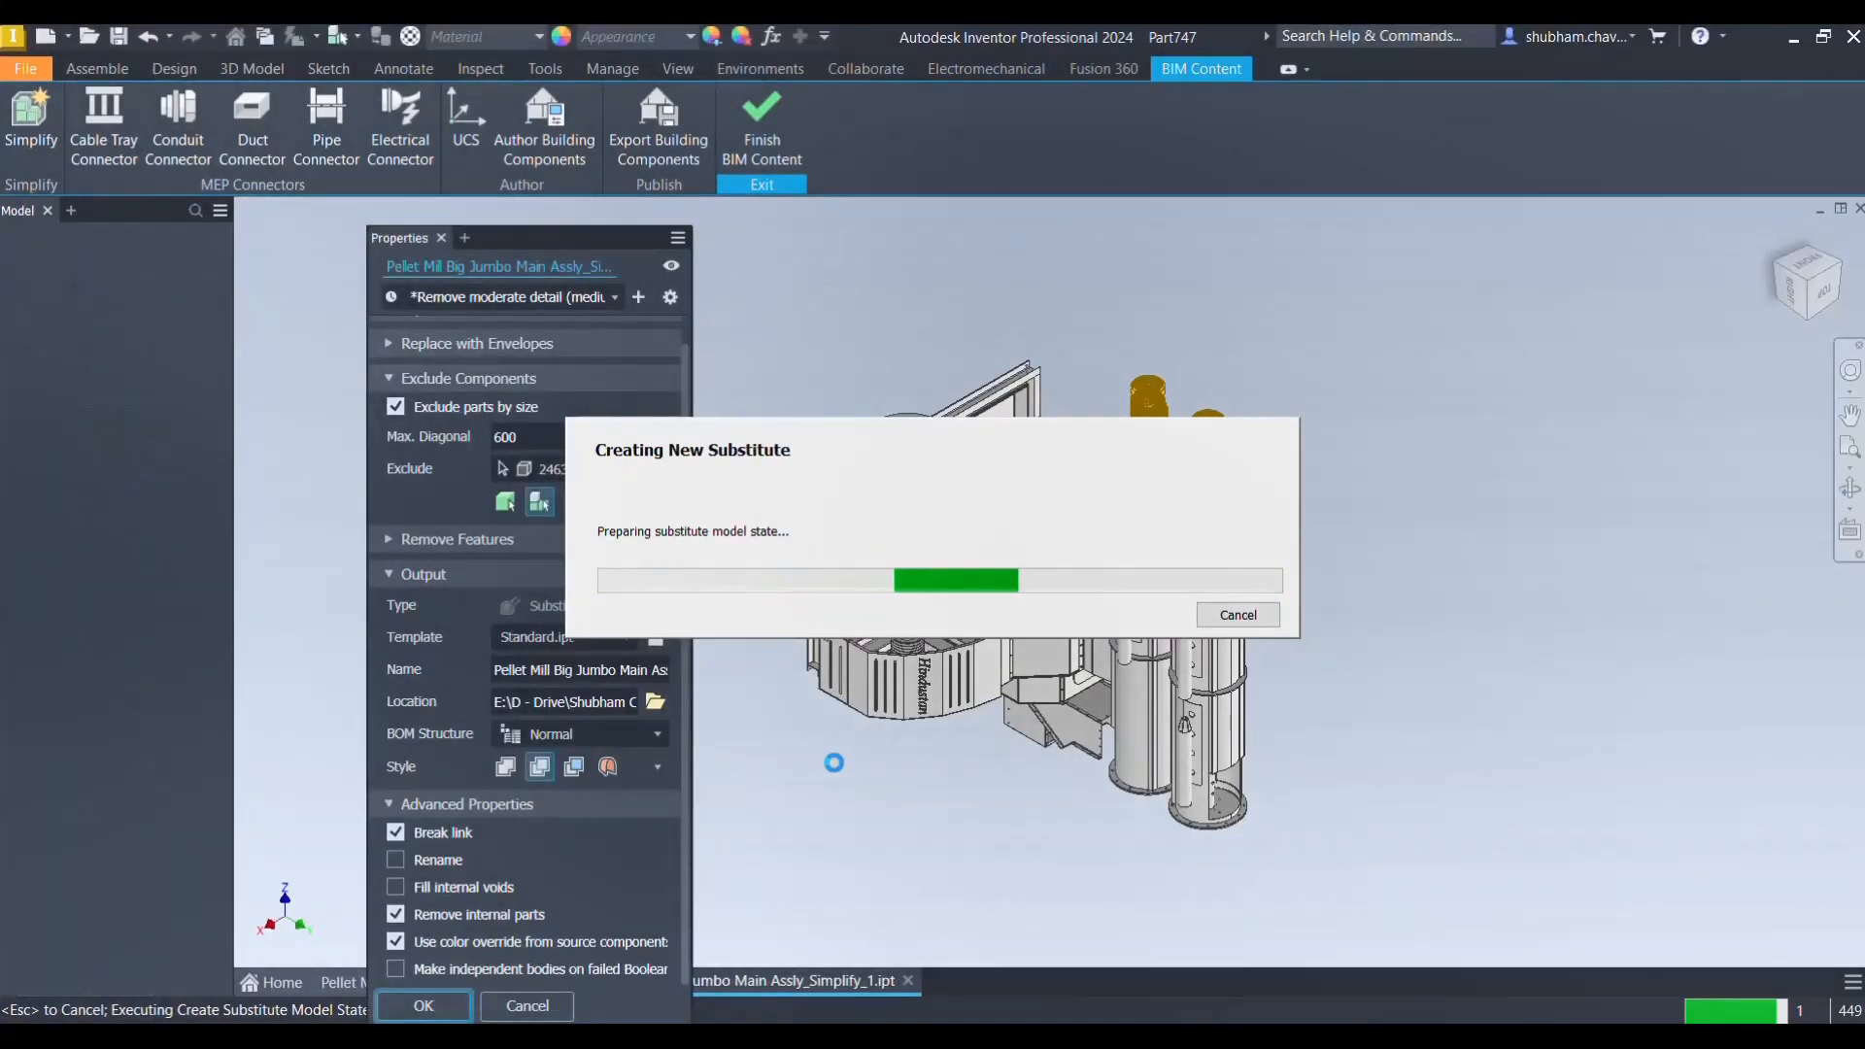
Export the building components as the Autodesk Exchange file Pellet Mill Big Jumbo Main Assly.adsk in the Demo File (Equip) folder
click(674, 121)
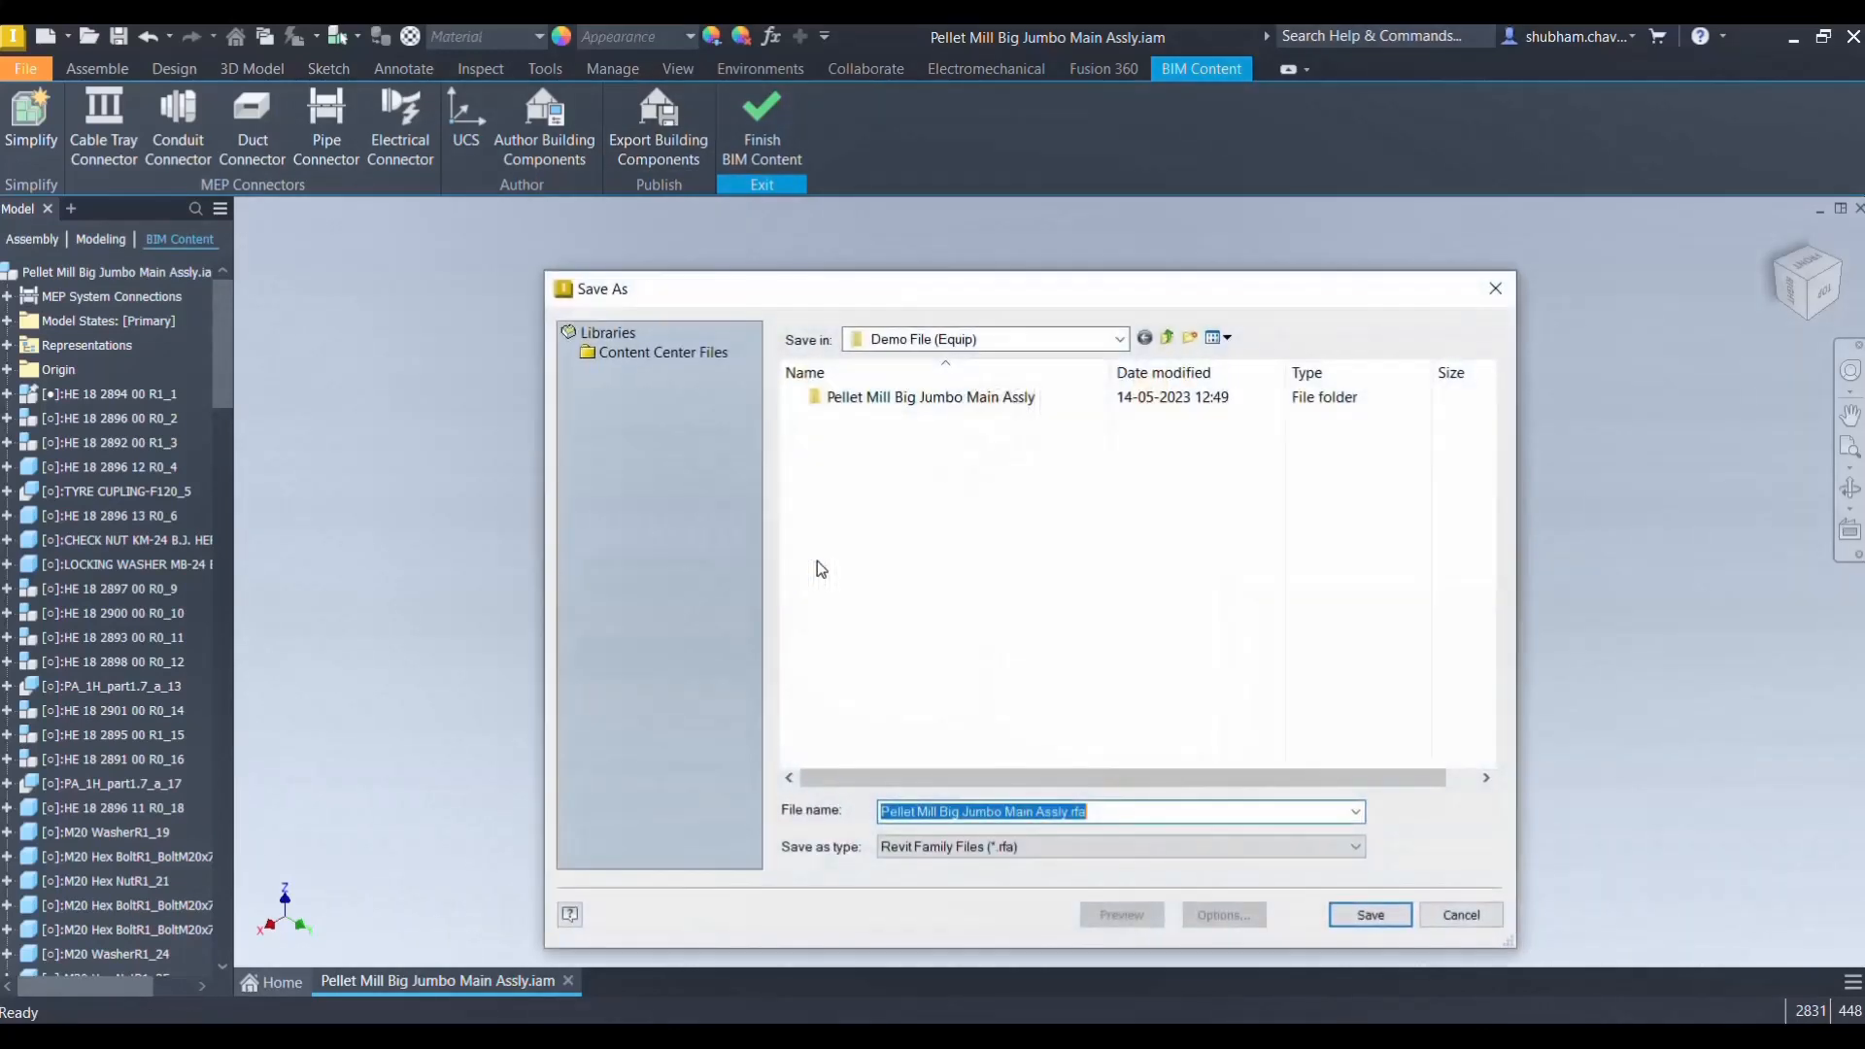
click(938, 849)
click(927, 897)
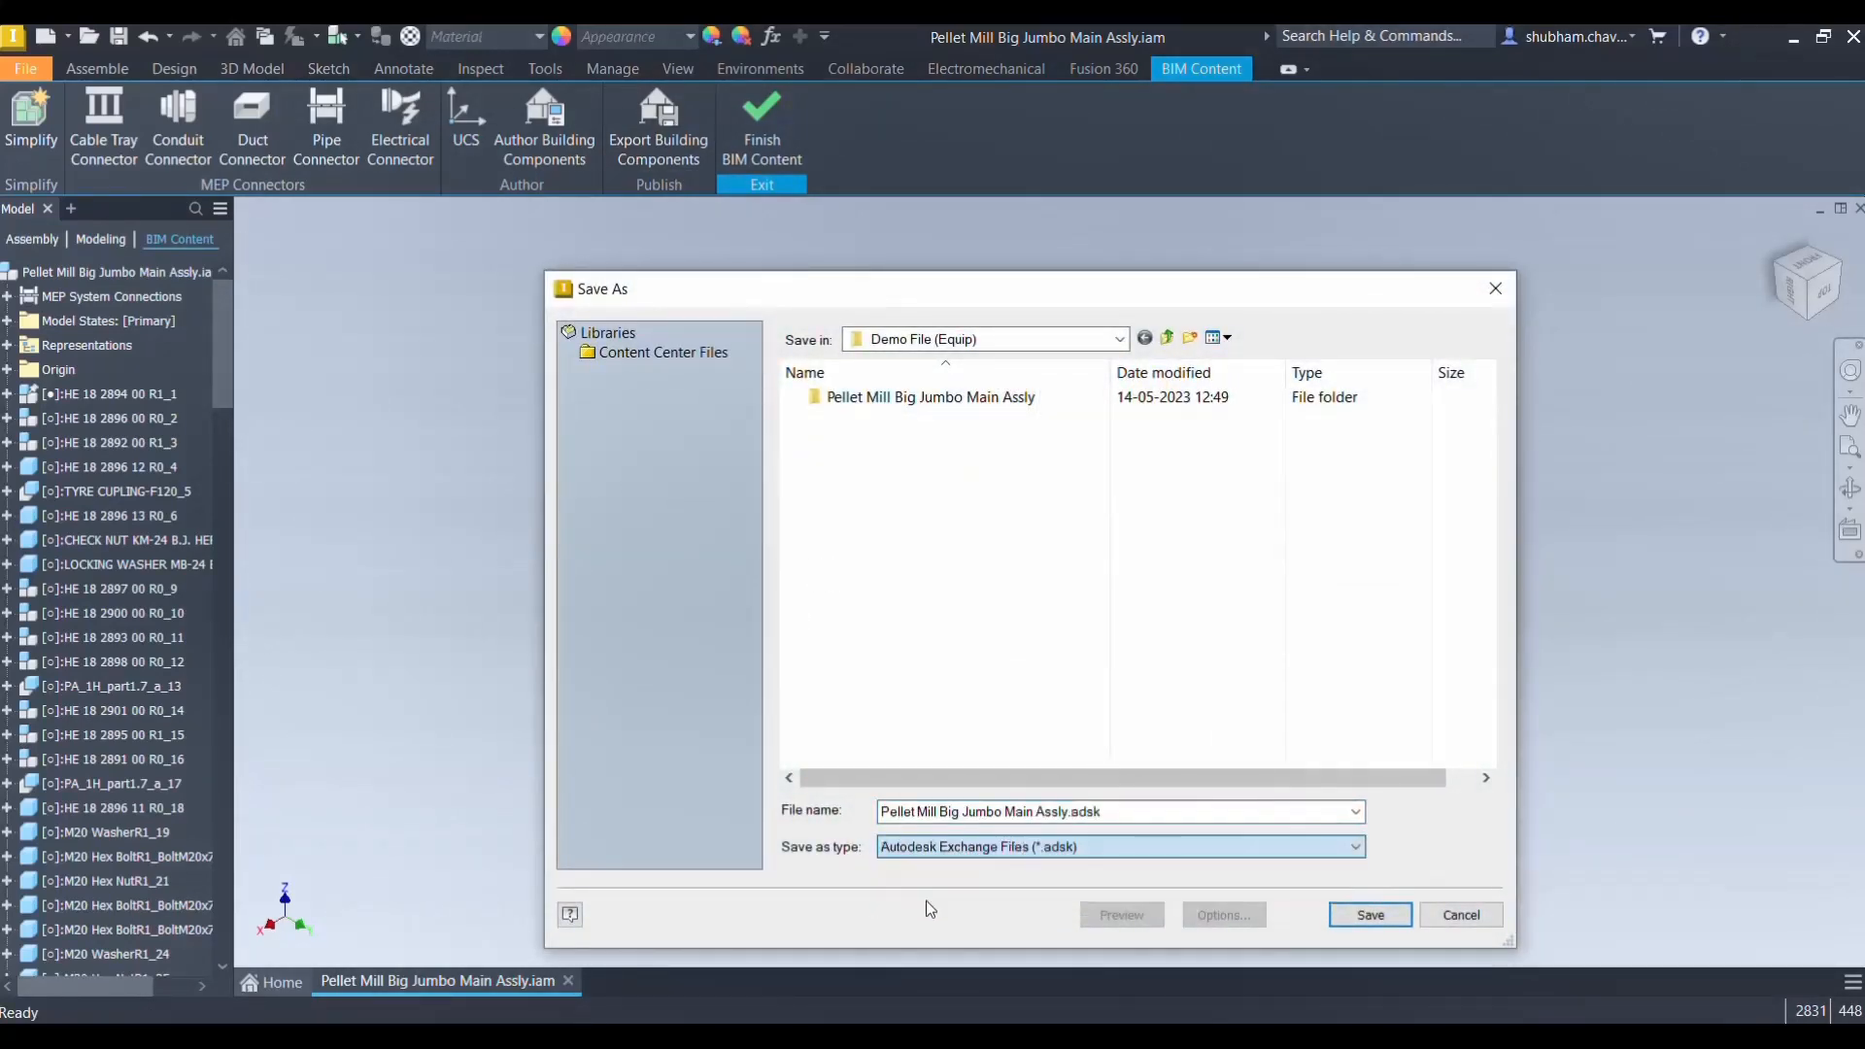
click(1371, 915)
Open the translation report Pellet Mill Big Jumbo Main Assly simplify.html from the ADSK 3 folder and review its file details and generated contents
mouse_move(595, 1020)
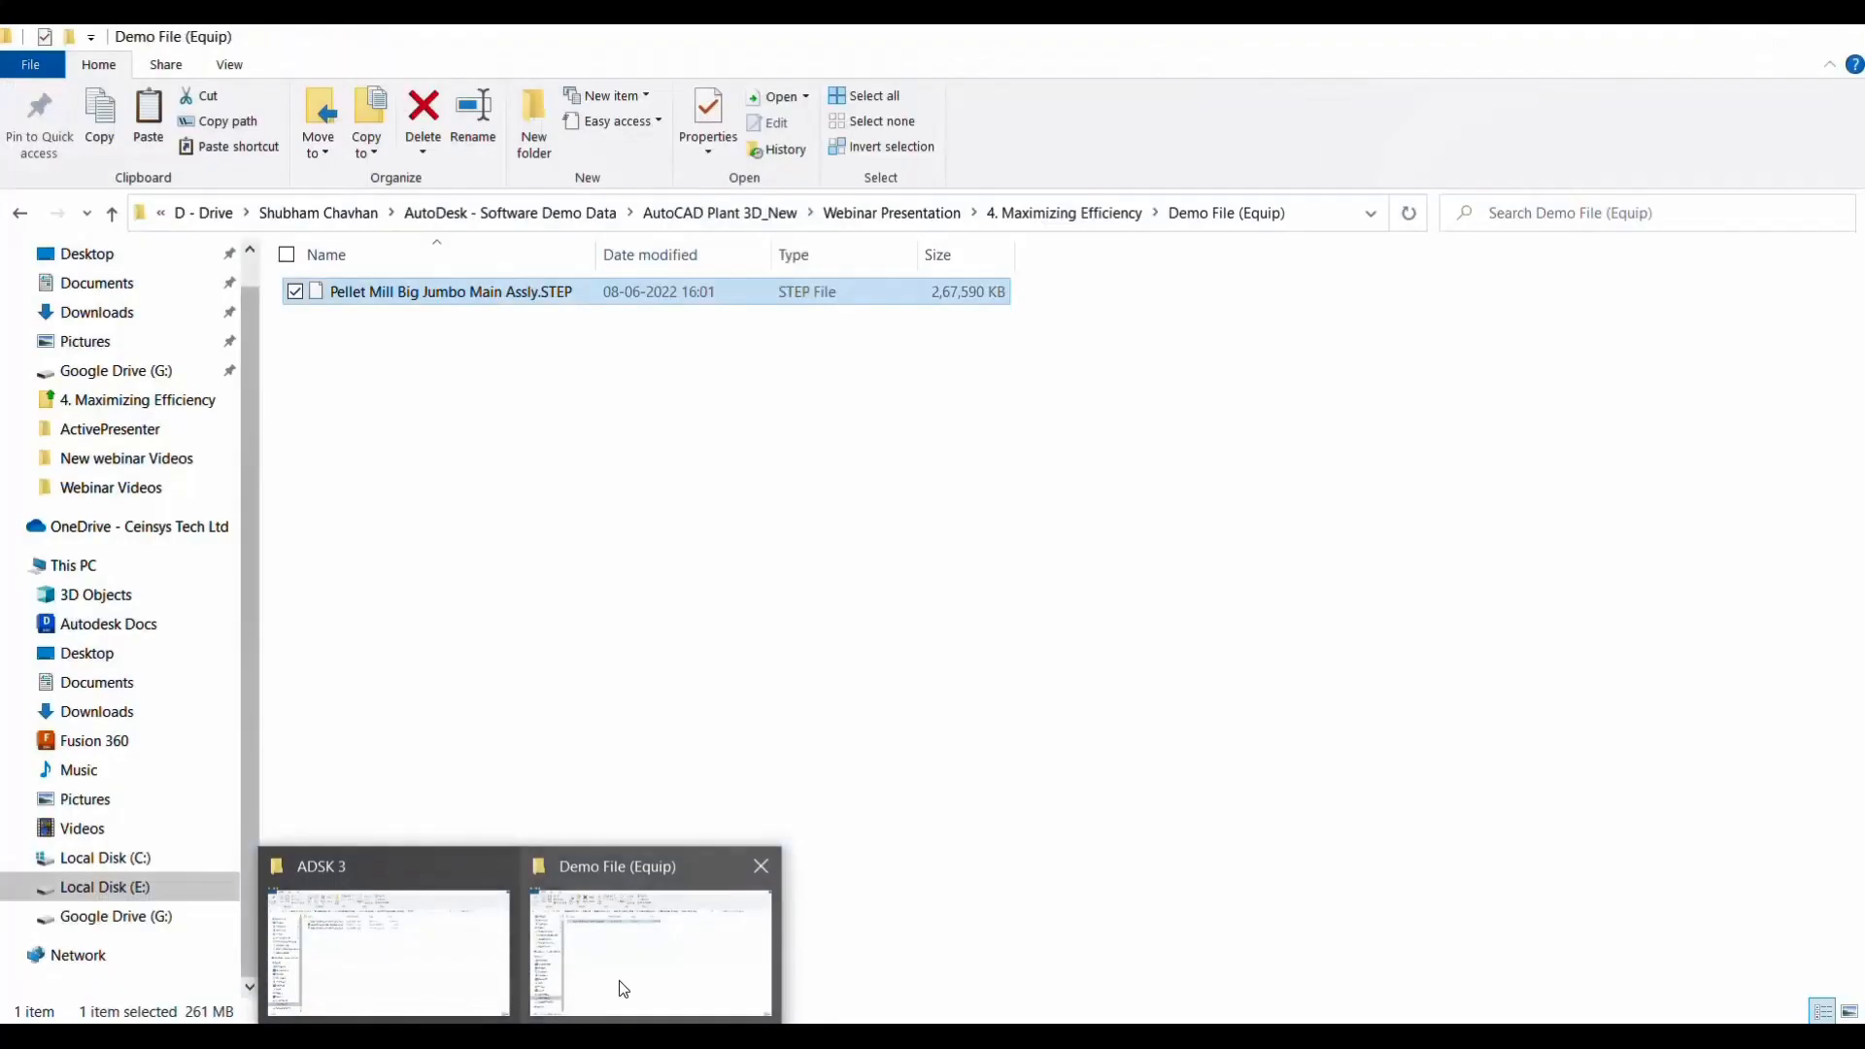
click(617, 991)
double_click(450, 291)
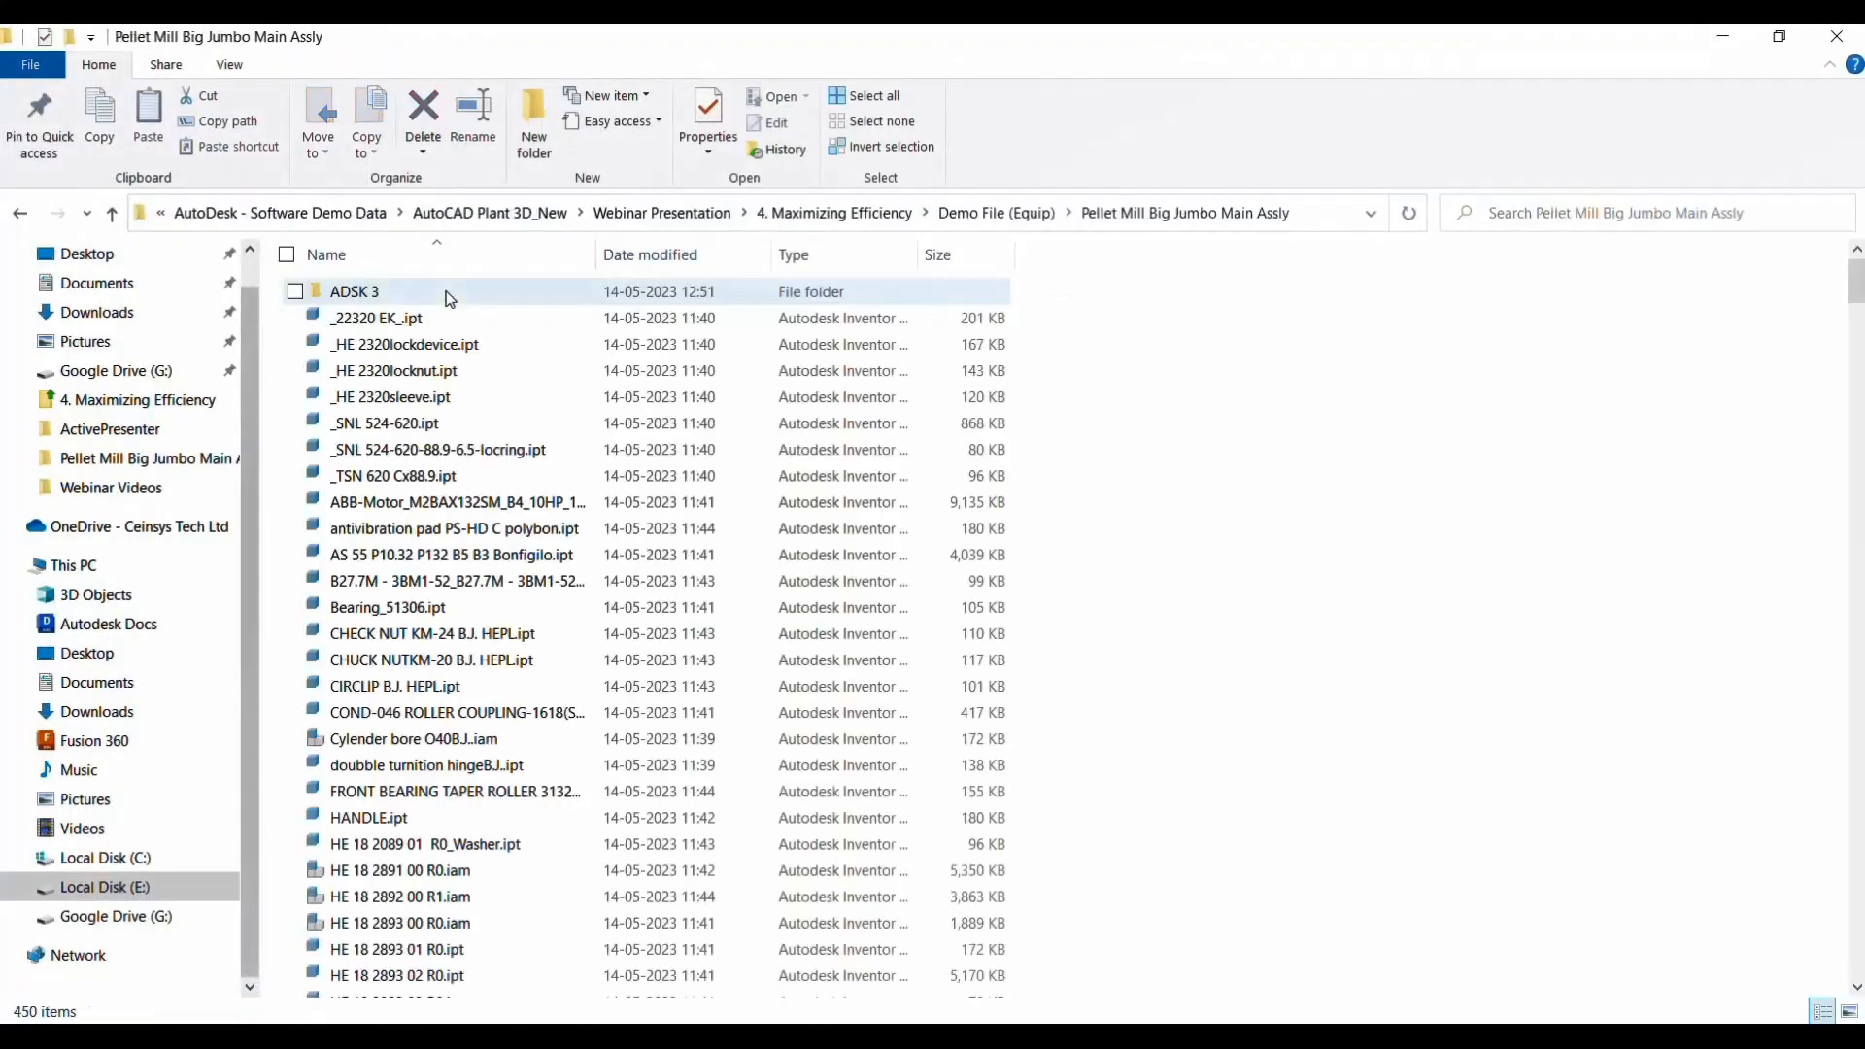
double_click(450, 294)
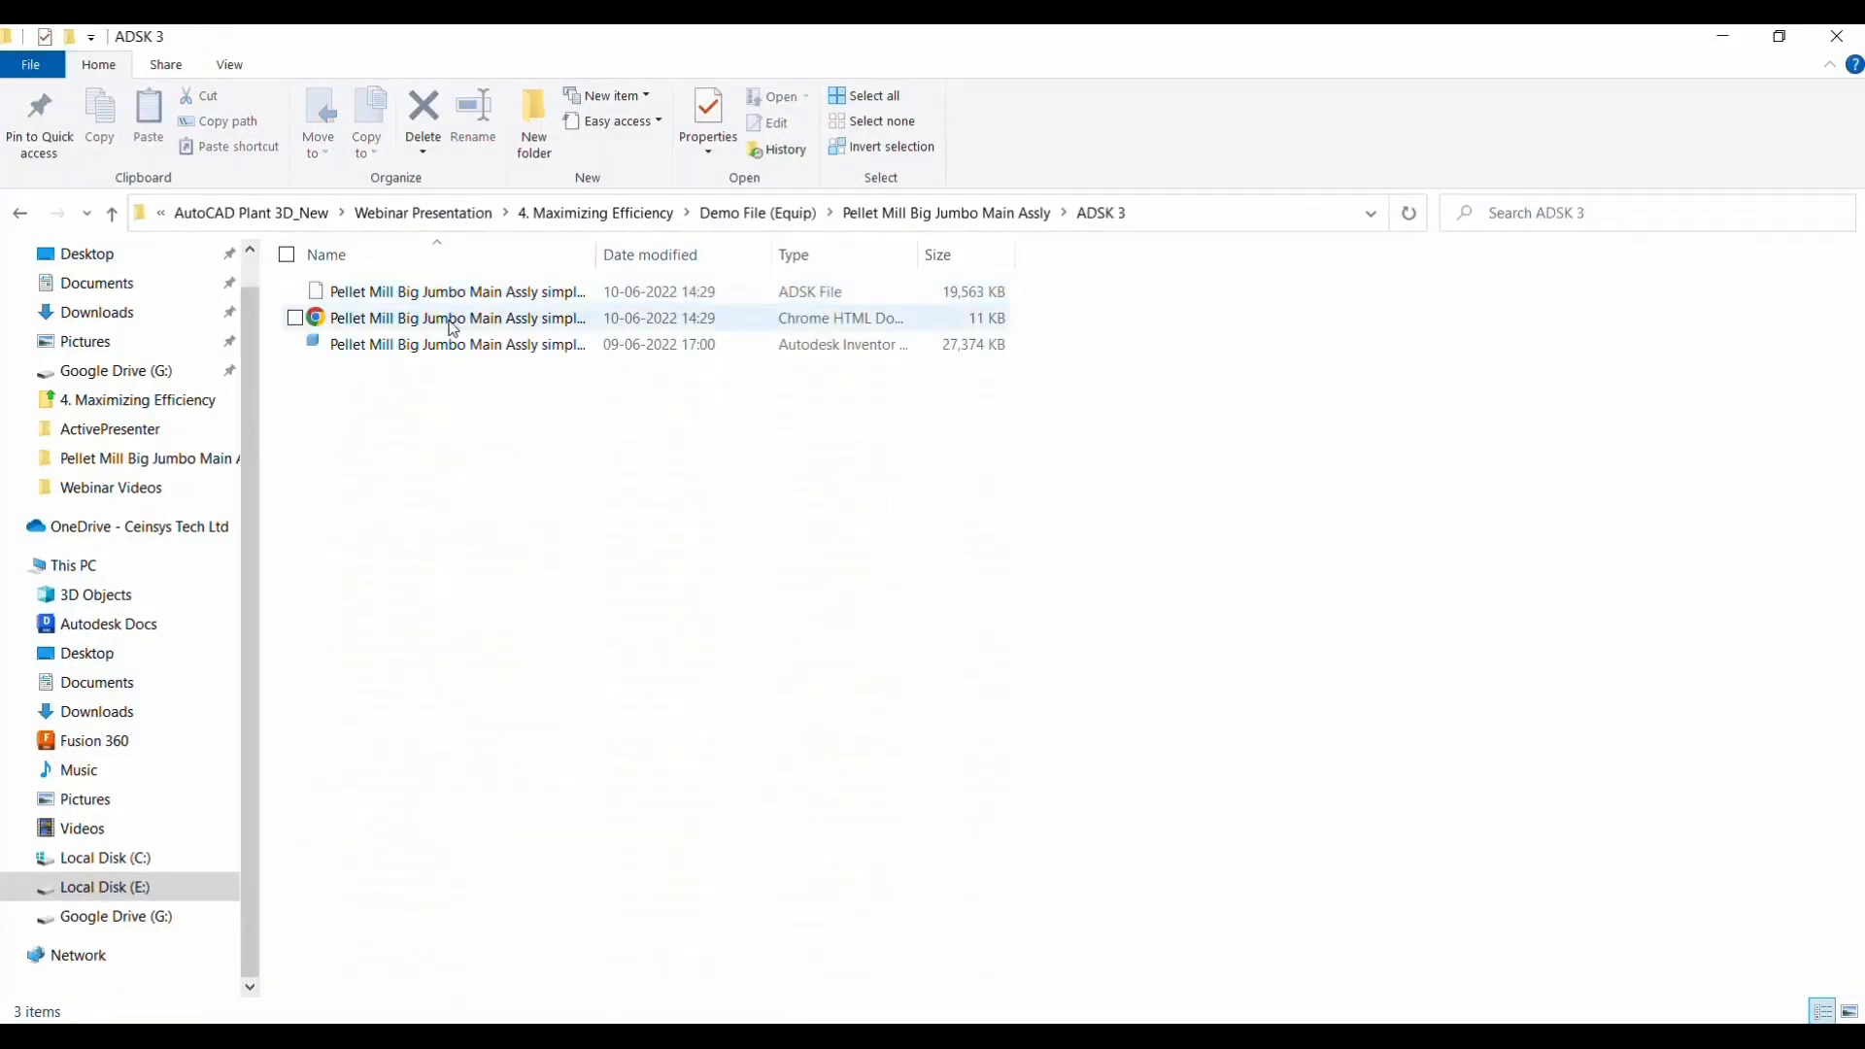
double_click(453, 320)
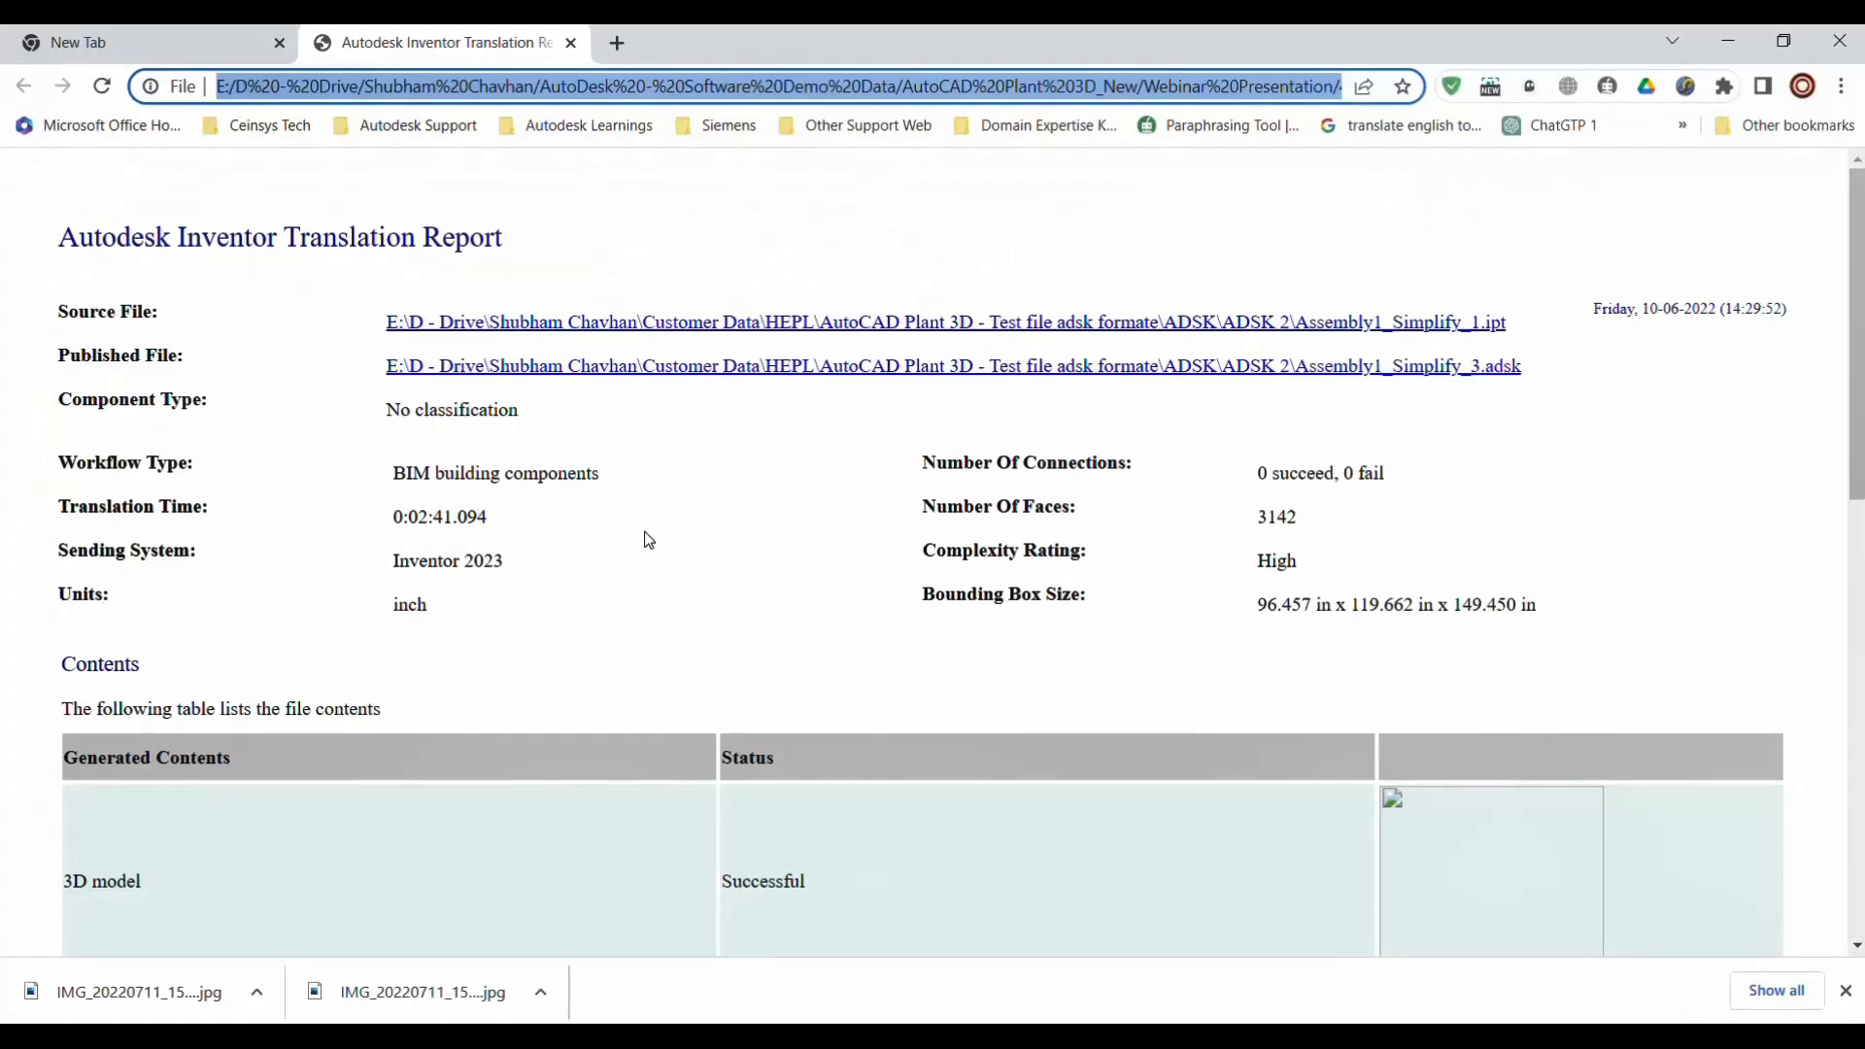
scroll(649, 540, down, 2)
click(105, 88)
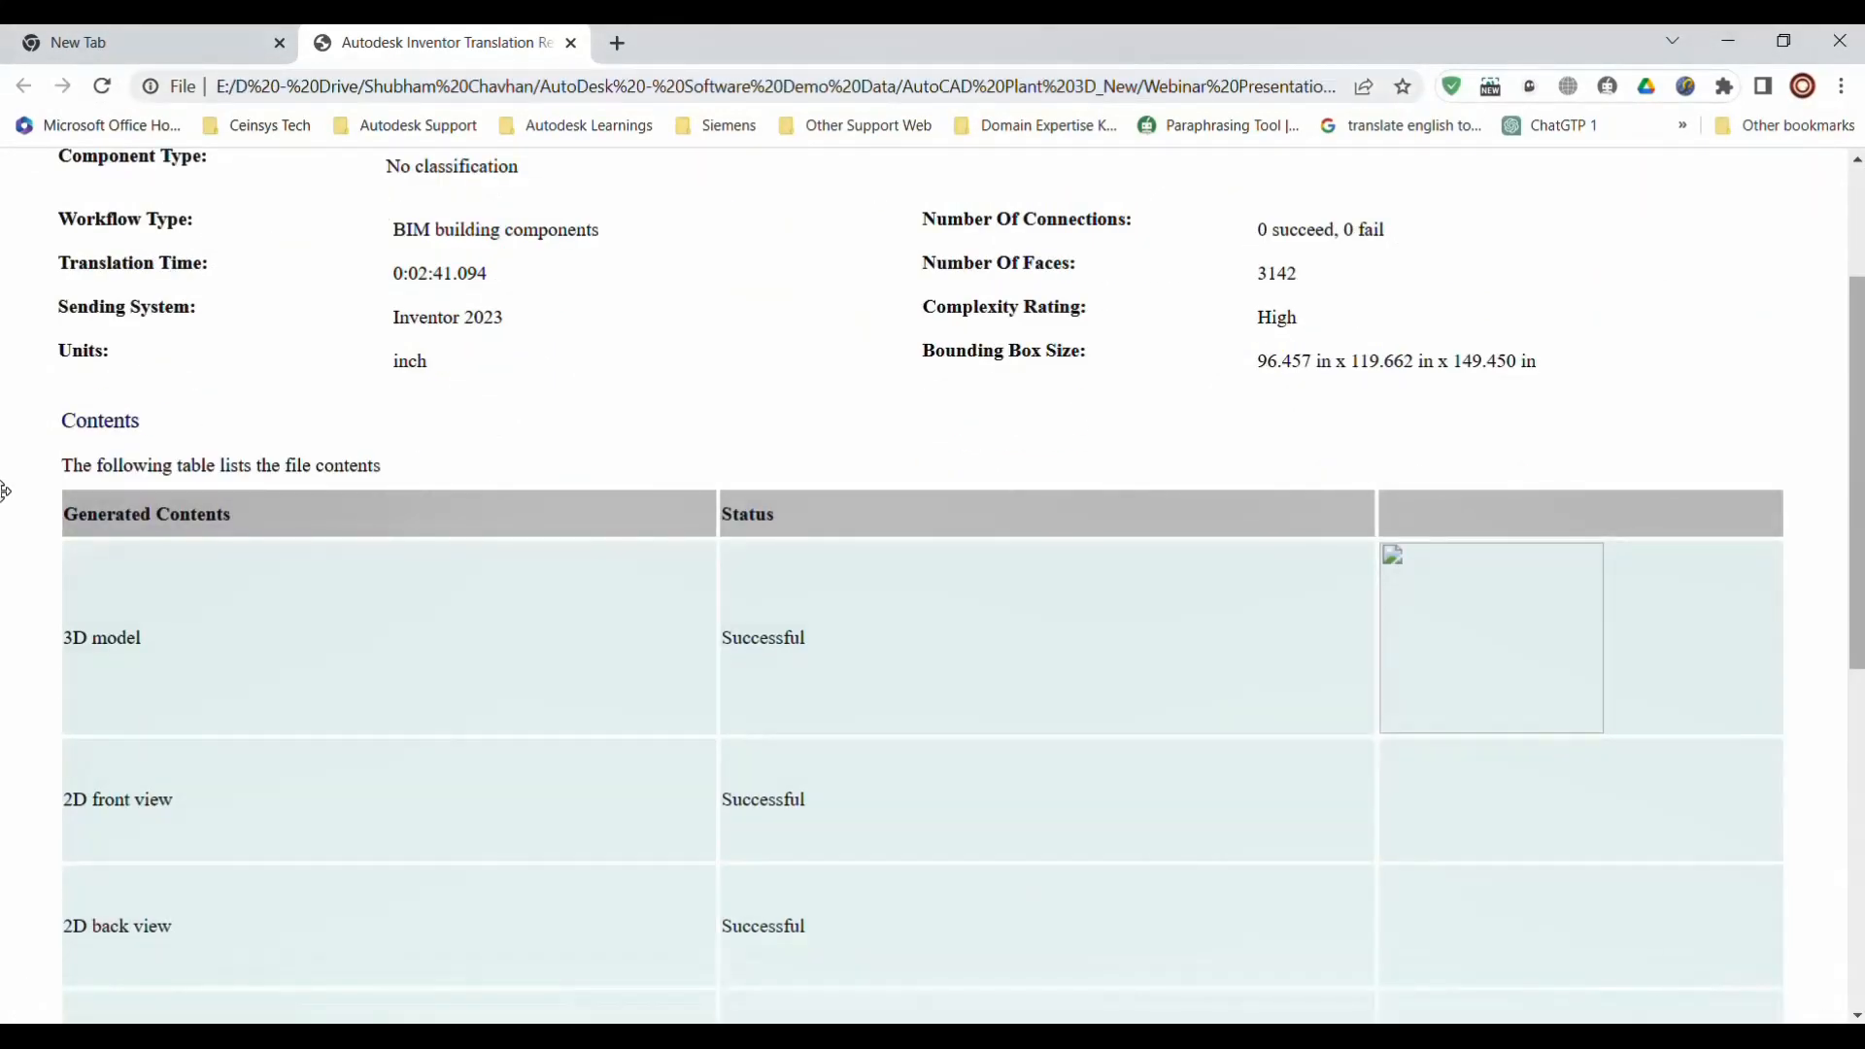
scroll(707, 641, down, 6)
scroll(777, 843, up, 10)
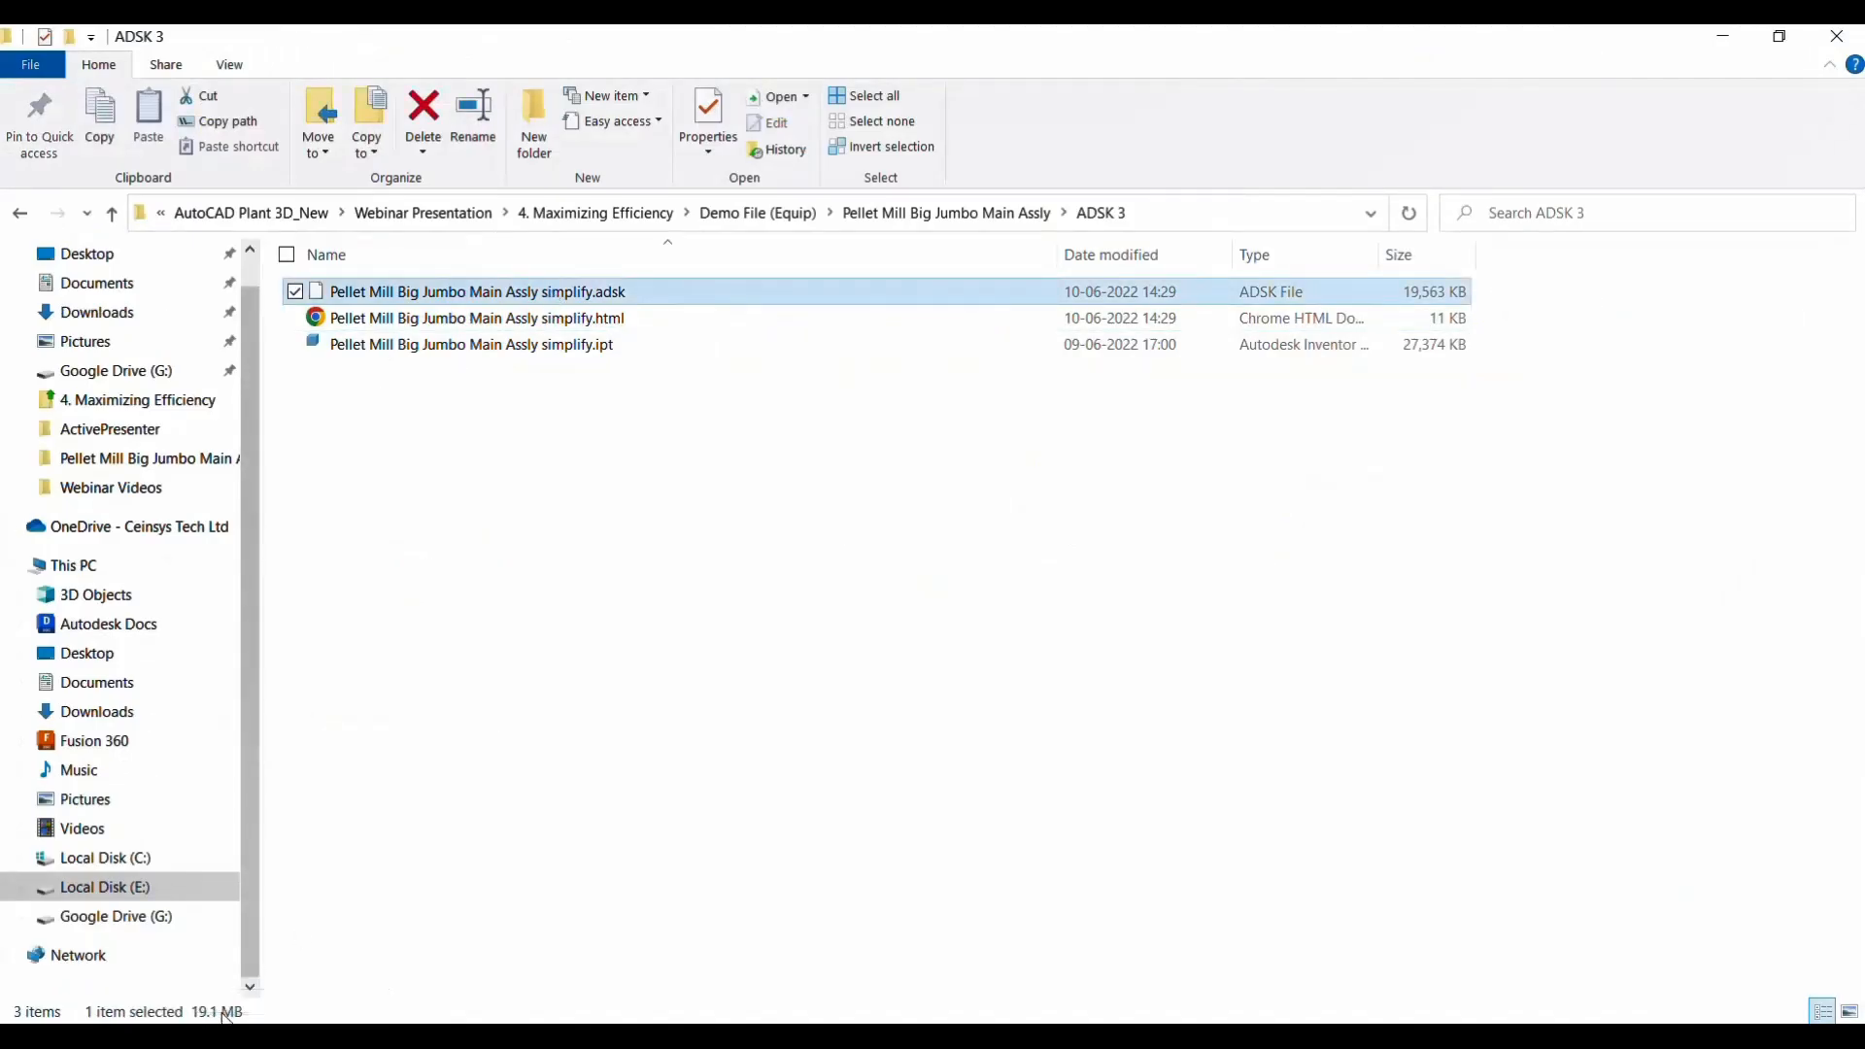
Switch to AutoCAD Plant 3D and import the Inventor component Pellet Mill Big Jumbo Main Assly simplify.adsk from the ADSK 3 folder
mouse_move(761, 1037)
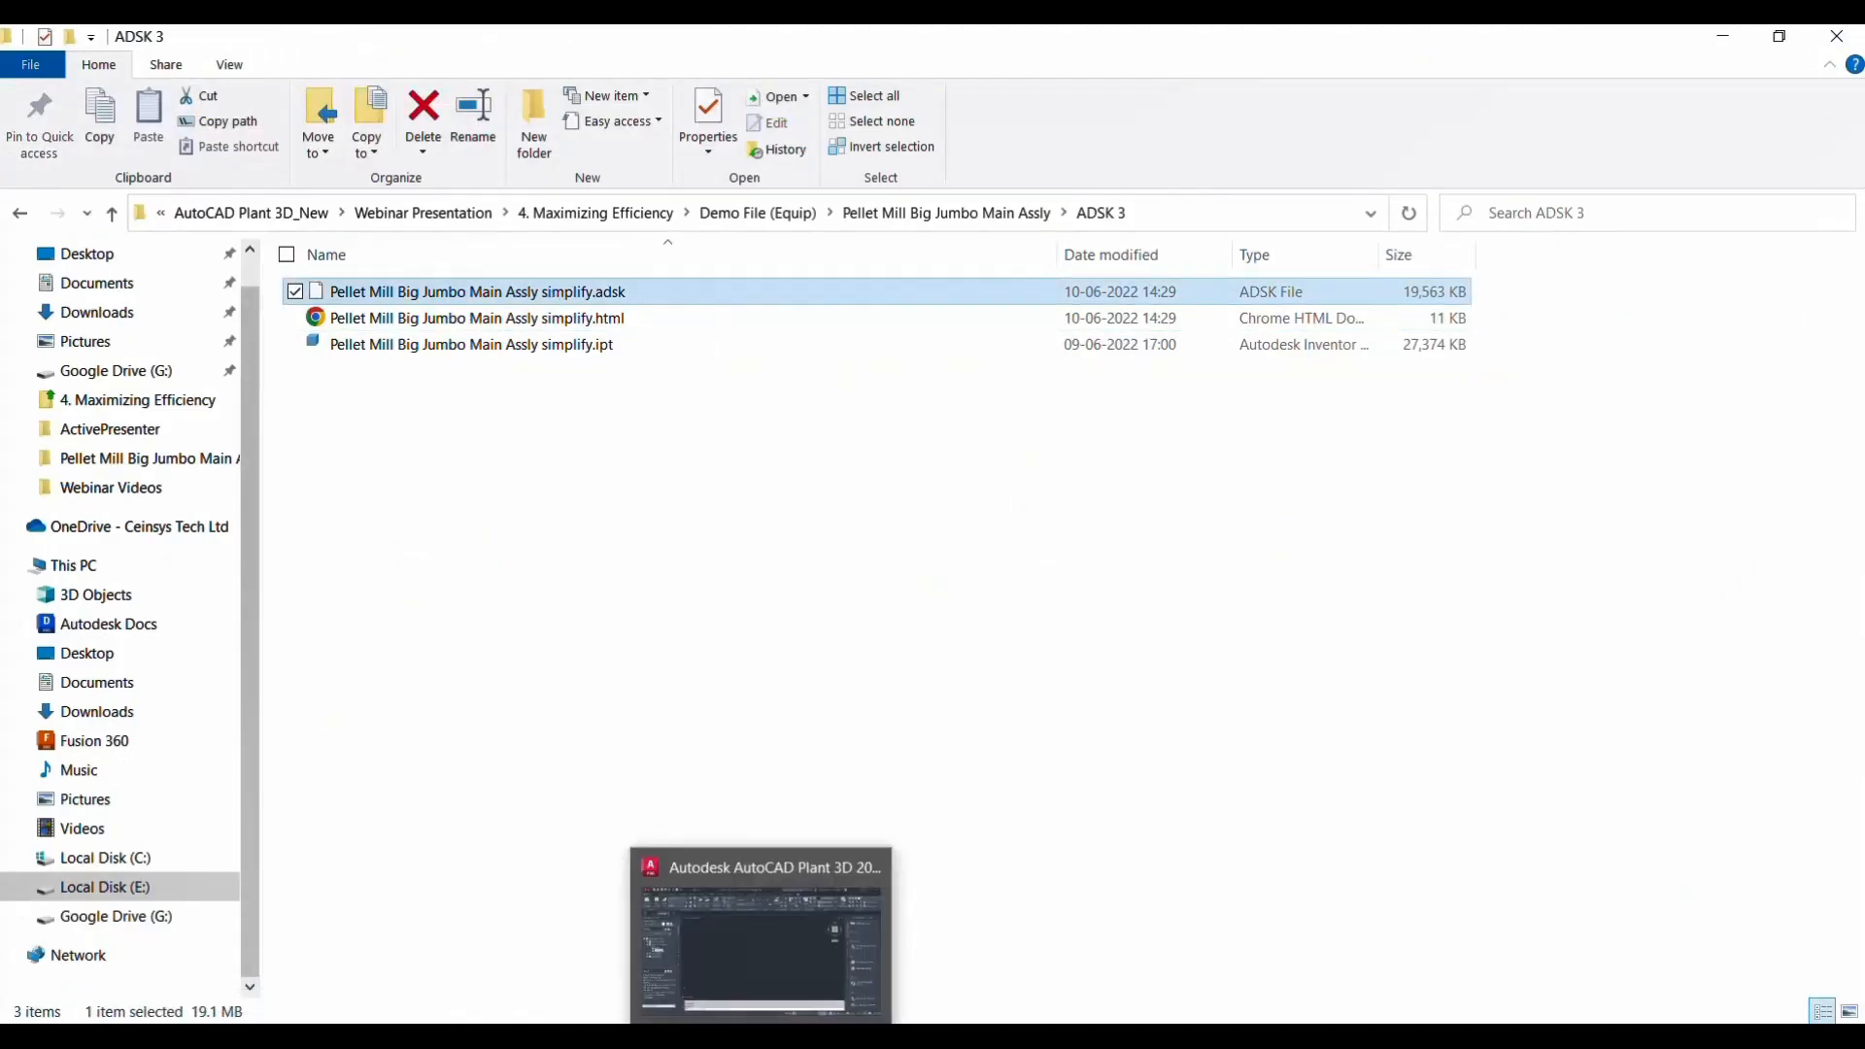
click(1272, 215)
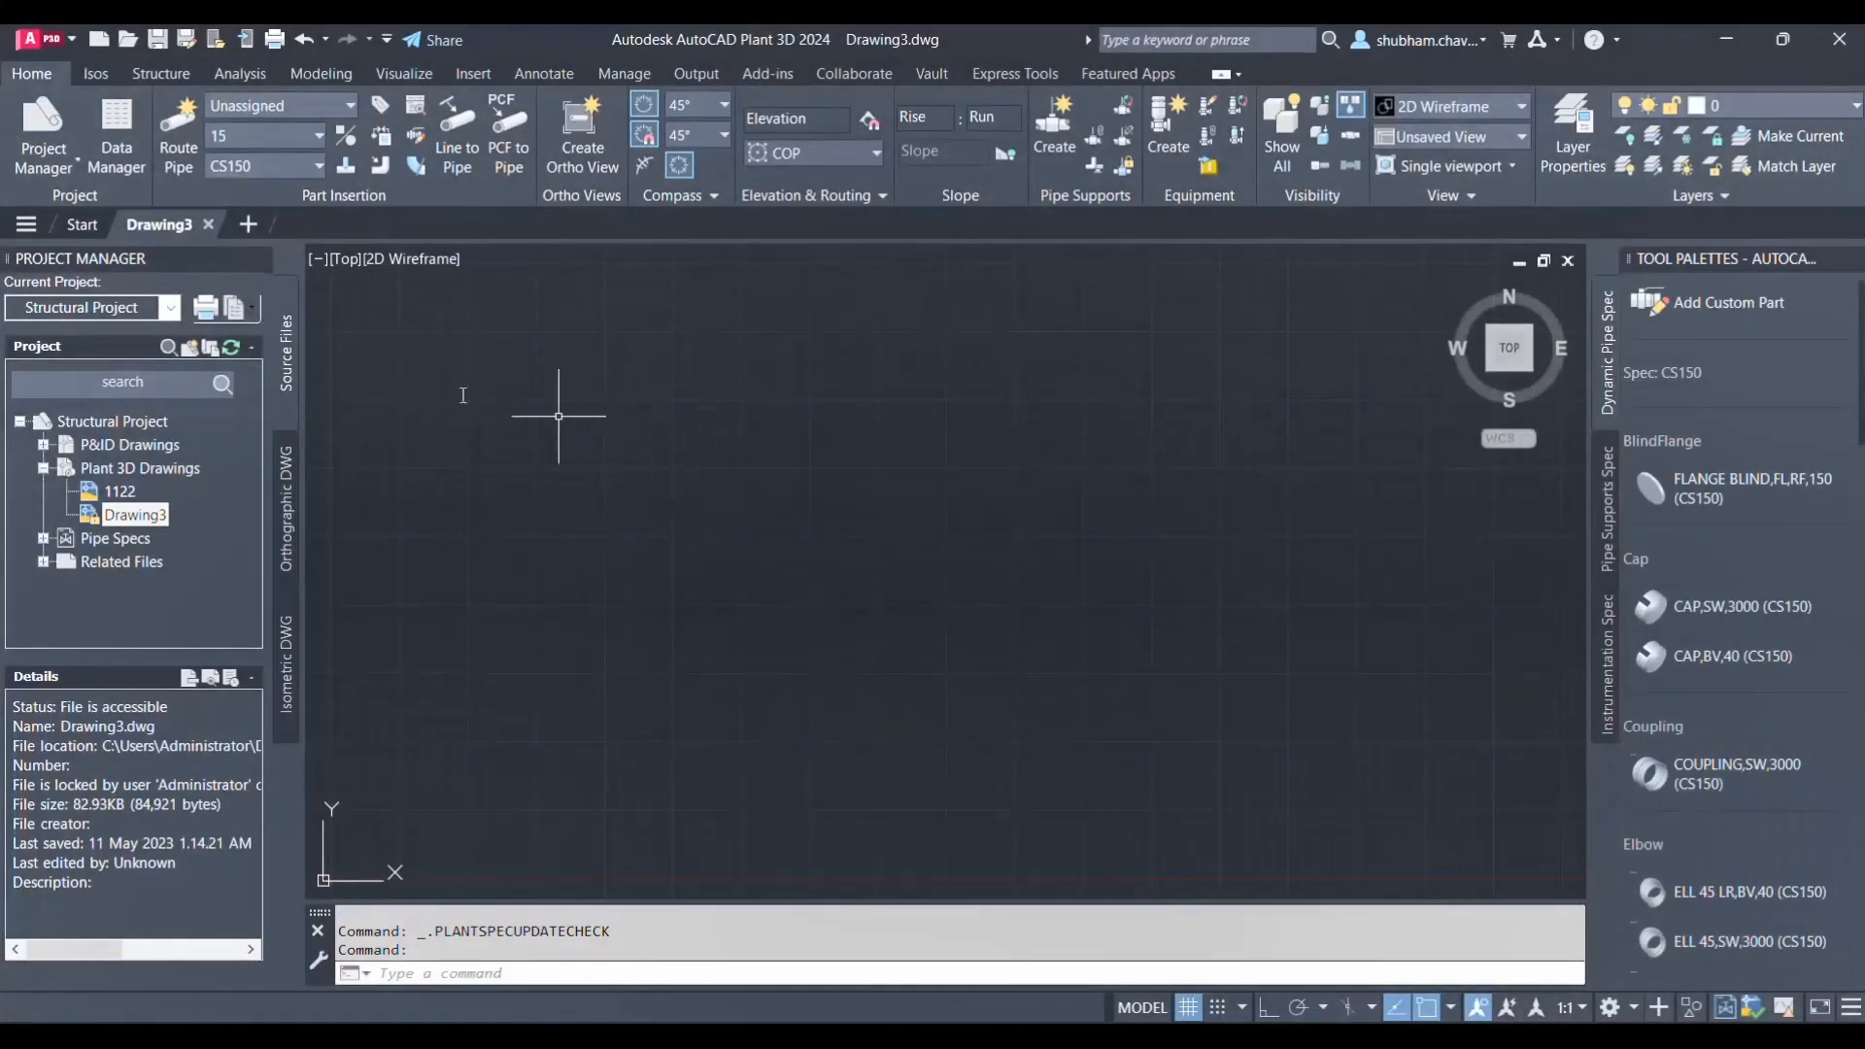
click(1208, 165)
key(ctrl+v)
key(Return)
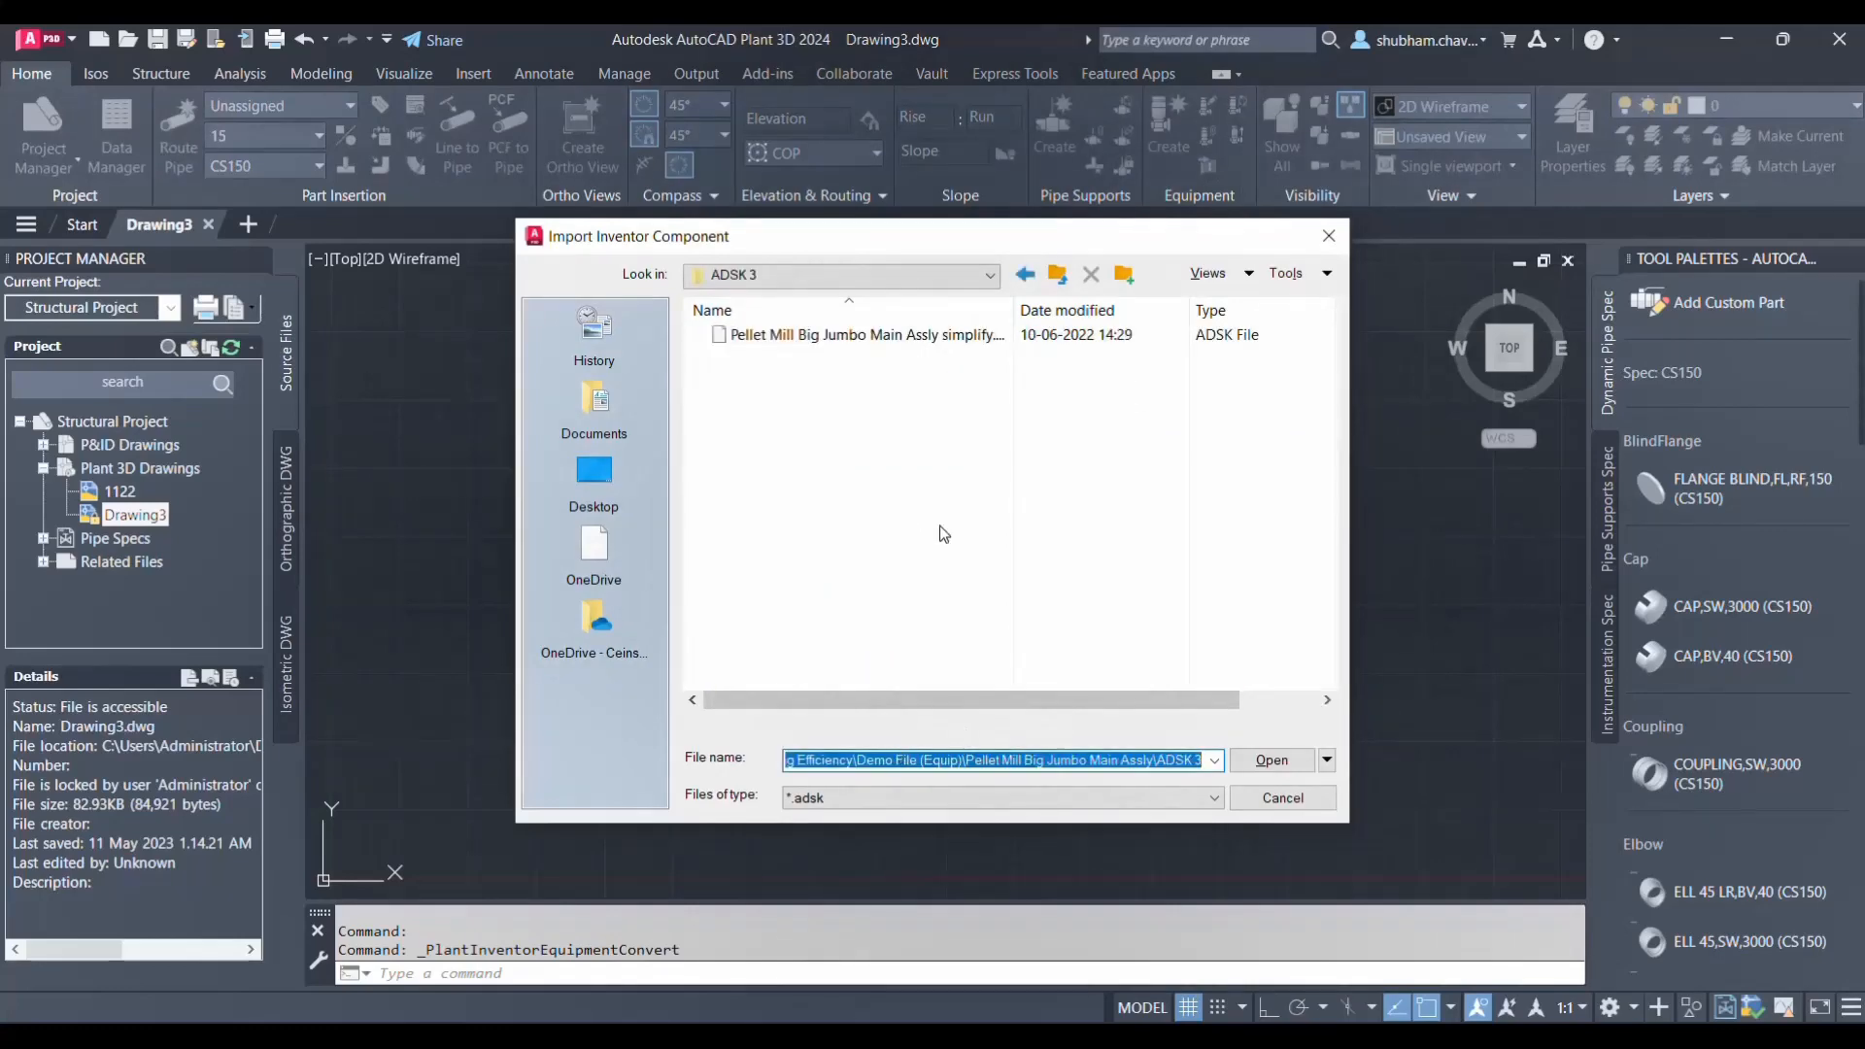
click(1271, 759)
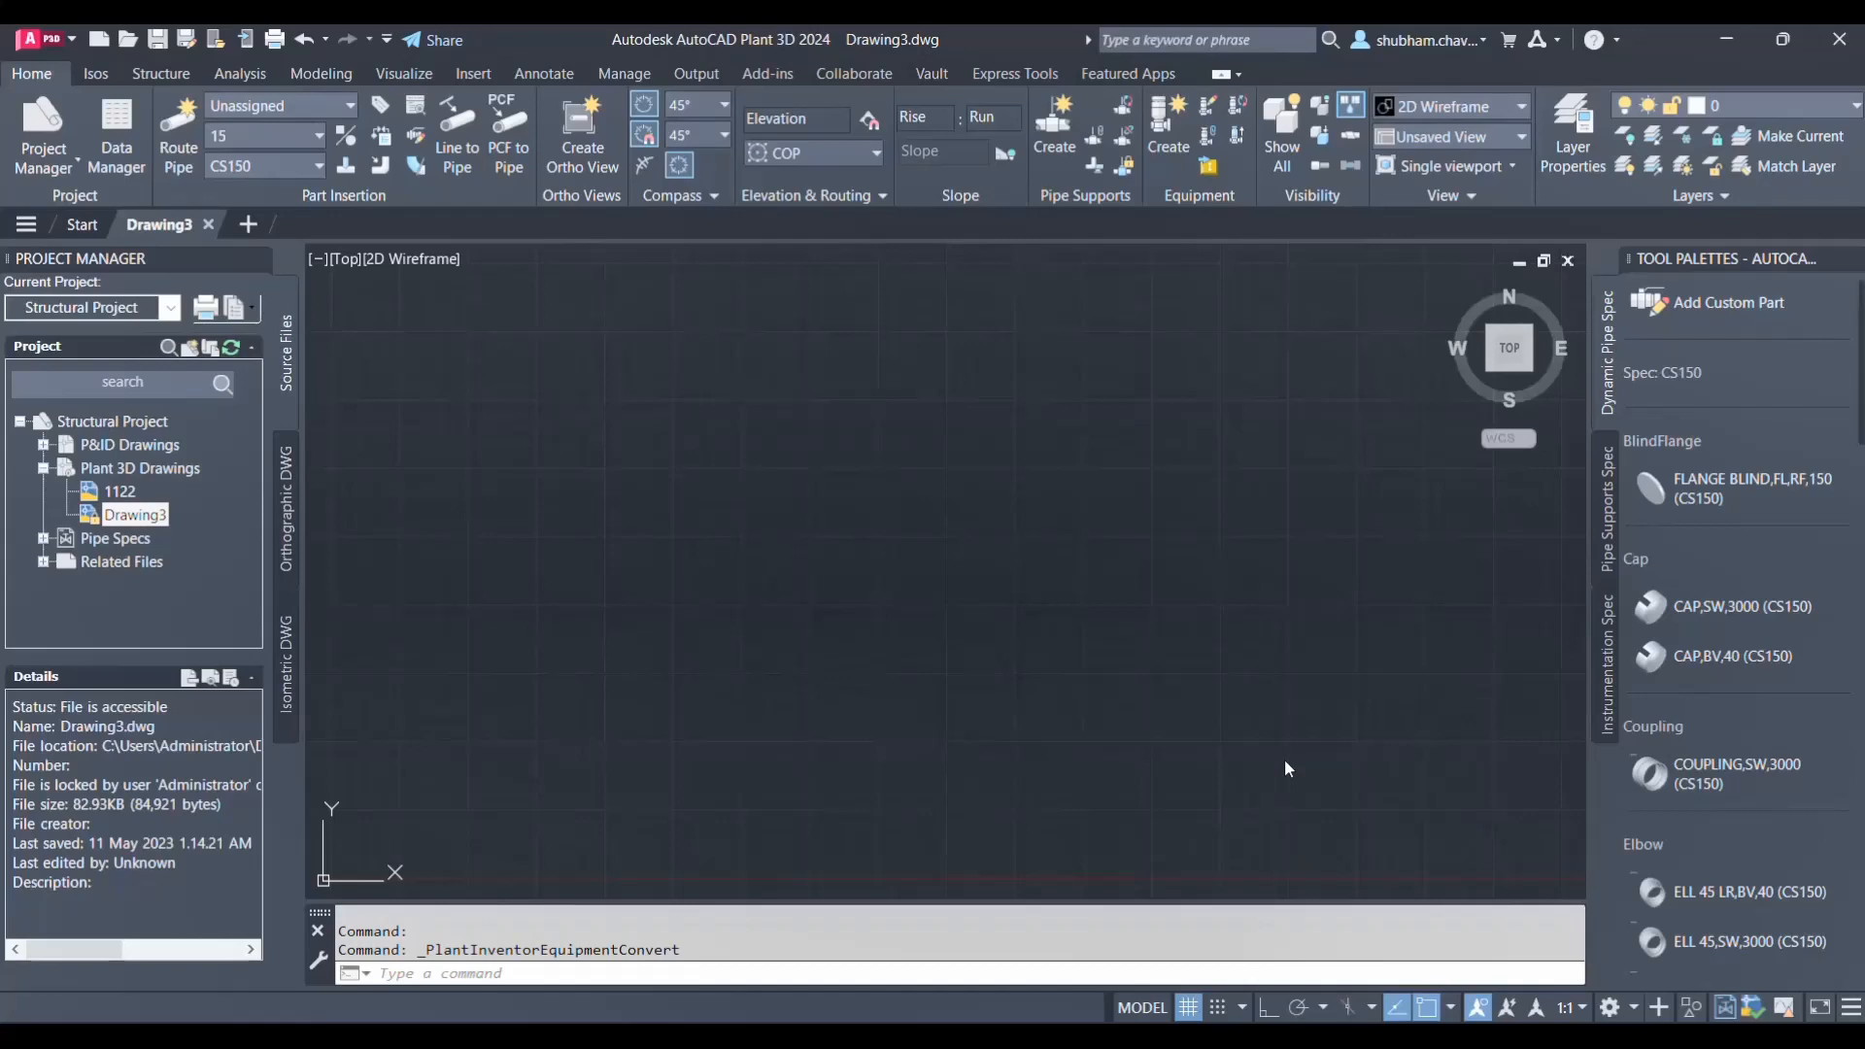
Place the imported pellet mill at insertion point 0,0 with the default rotation and convert it to Misc Equipment
scroll(1287, 767, down, 3)
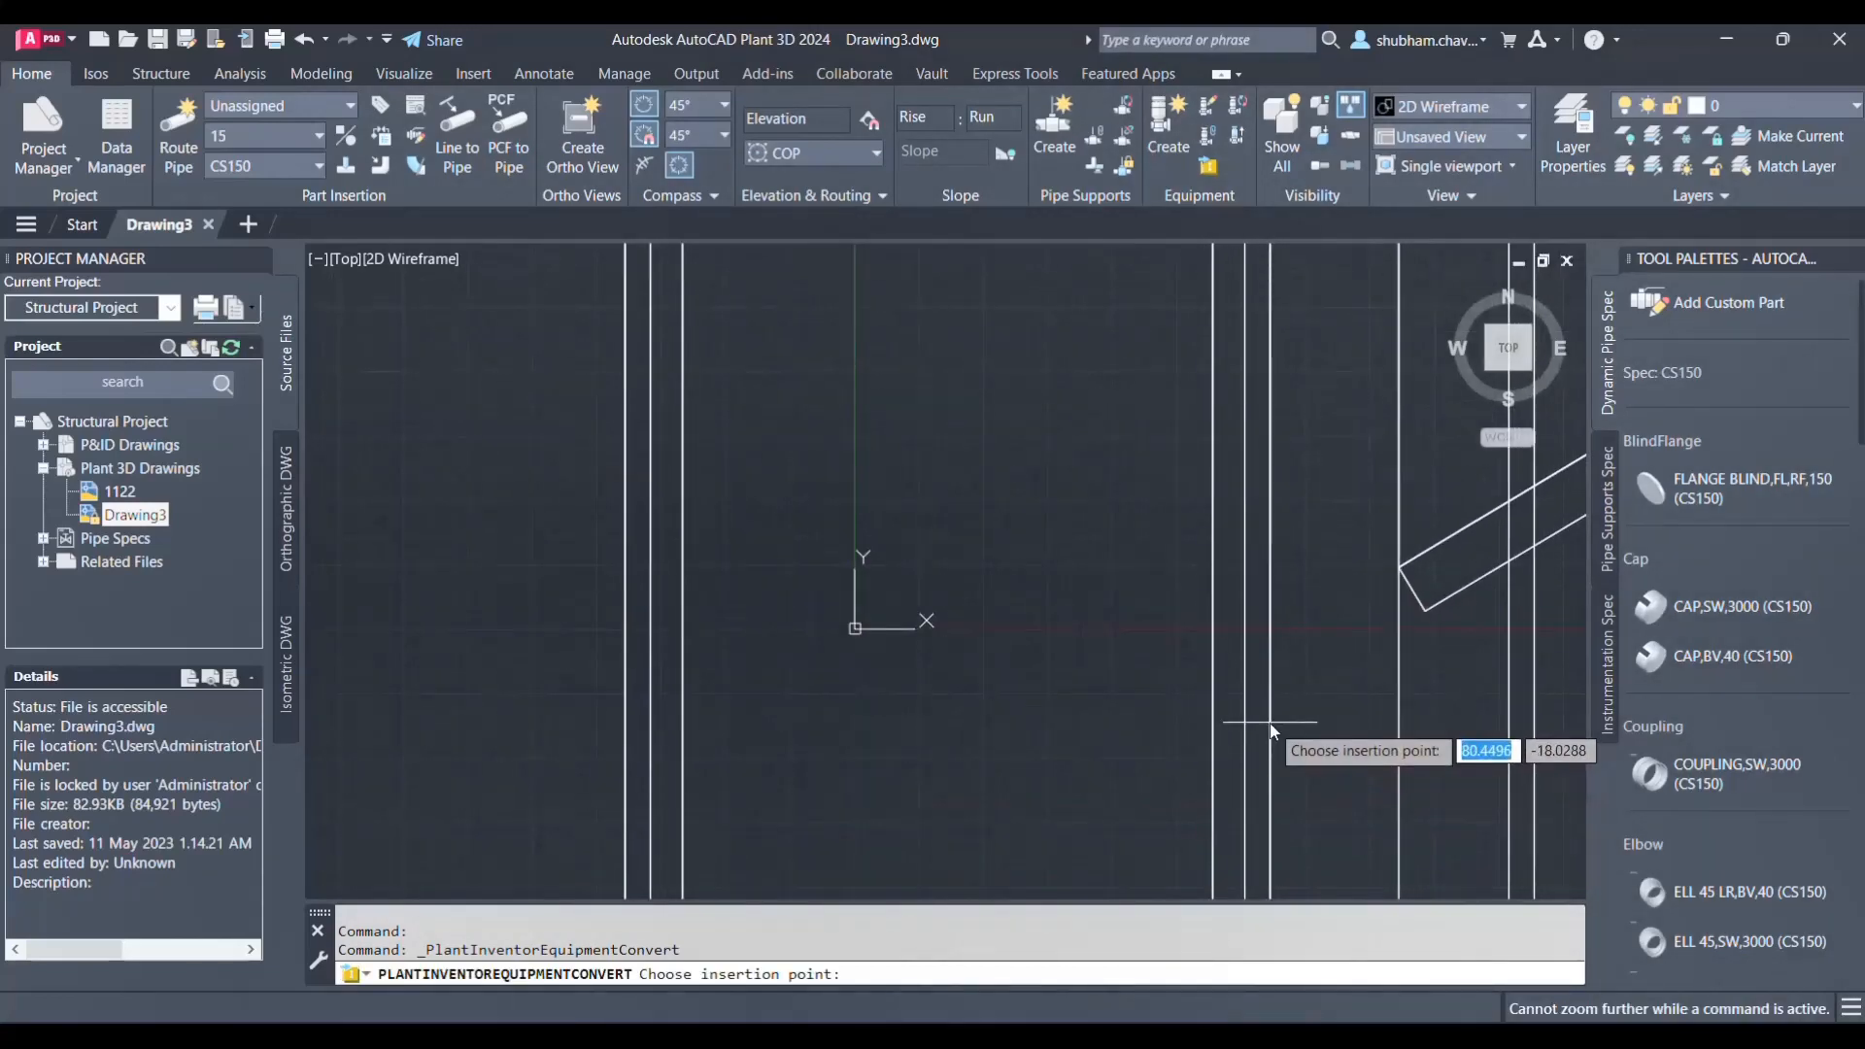
text(0)
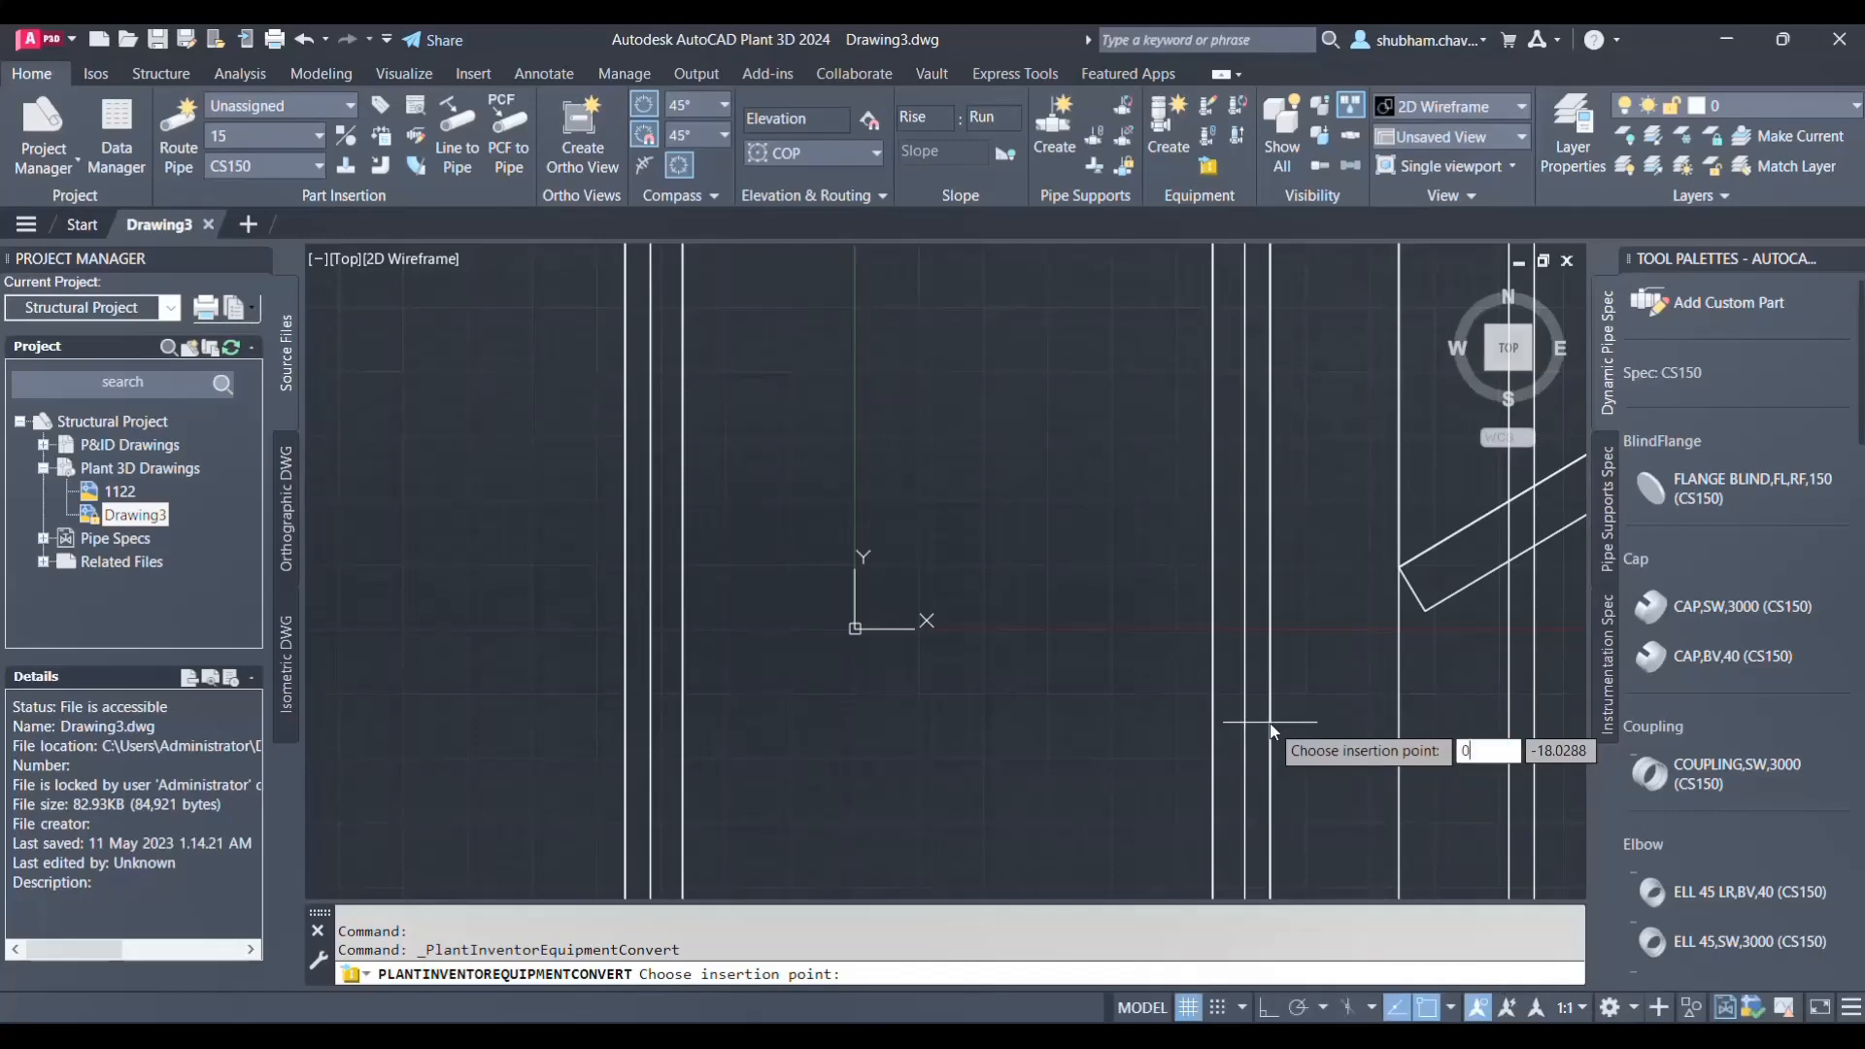
key(Tab)
text(0)
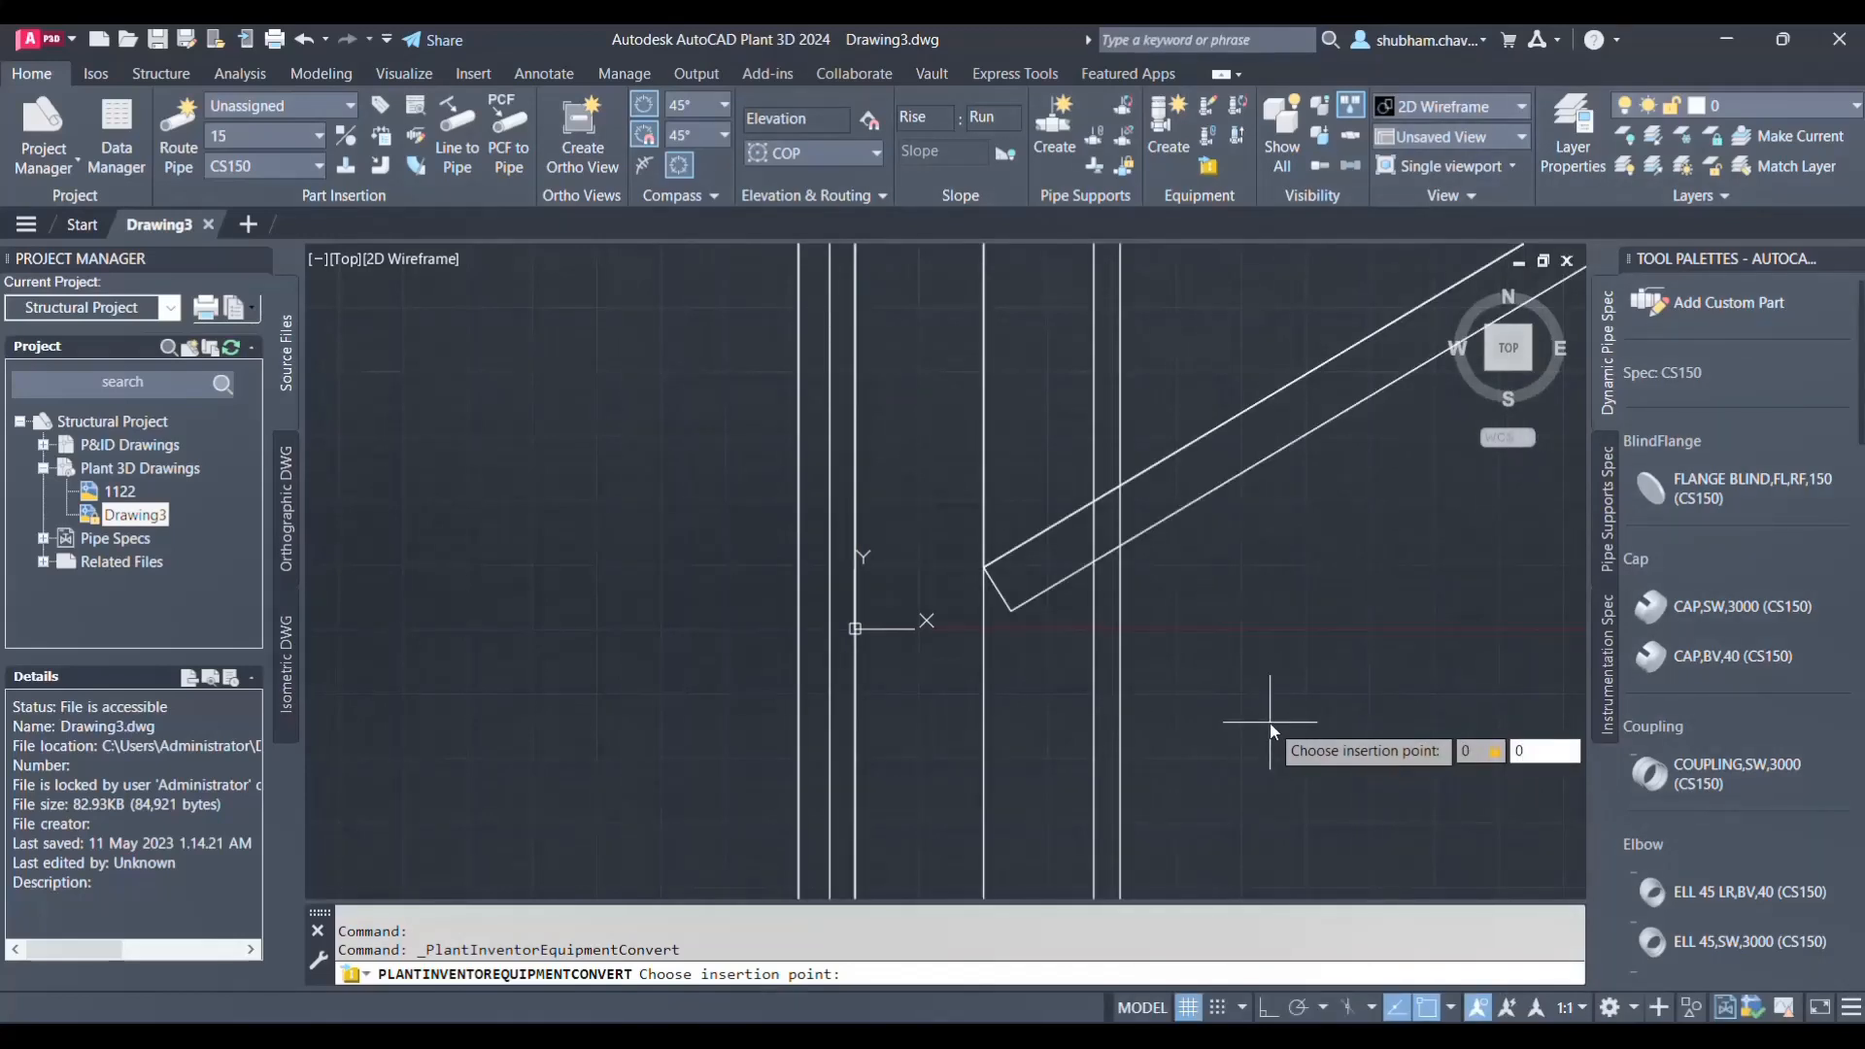
key(Return)
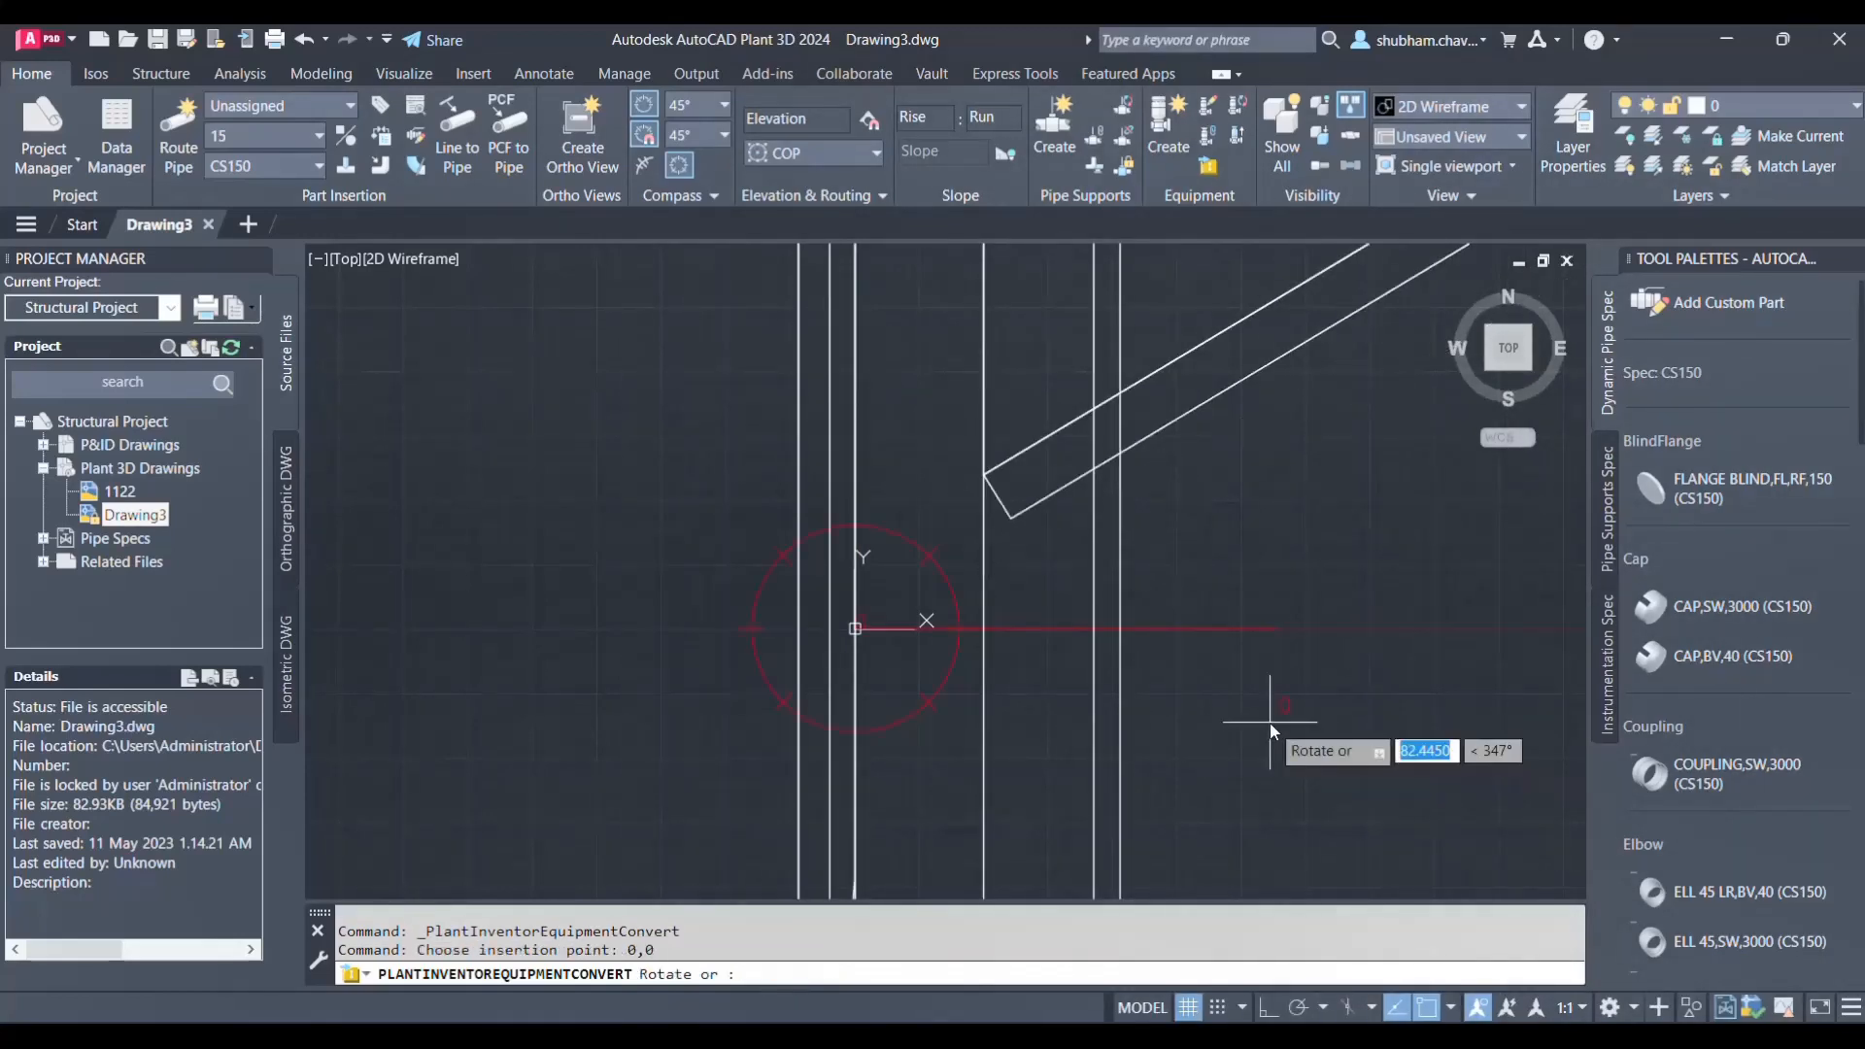
key(Return)
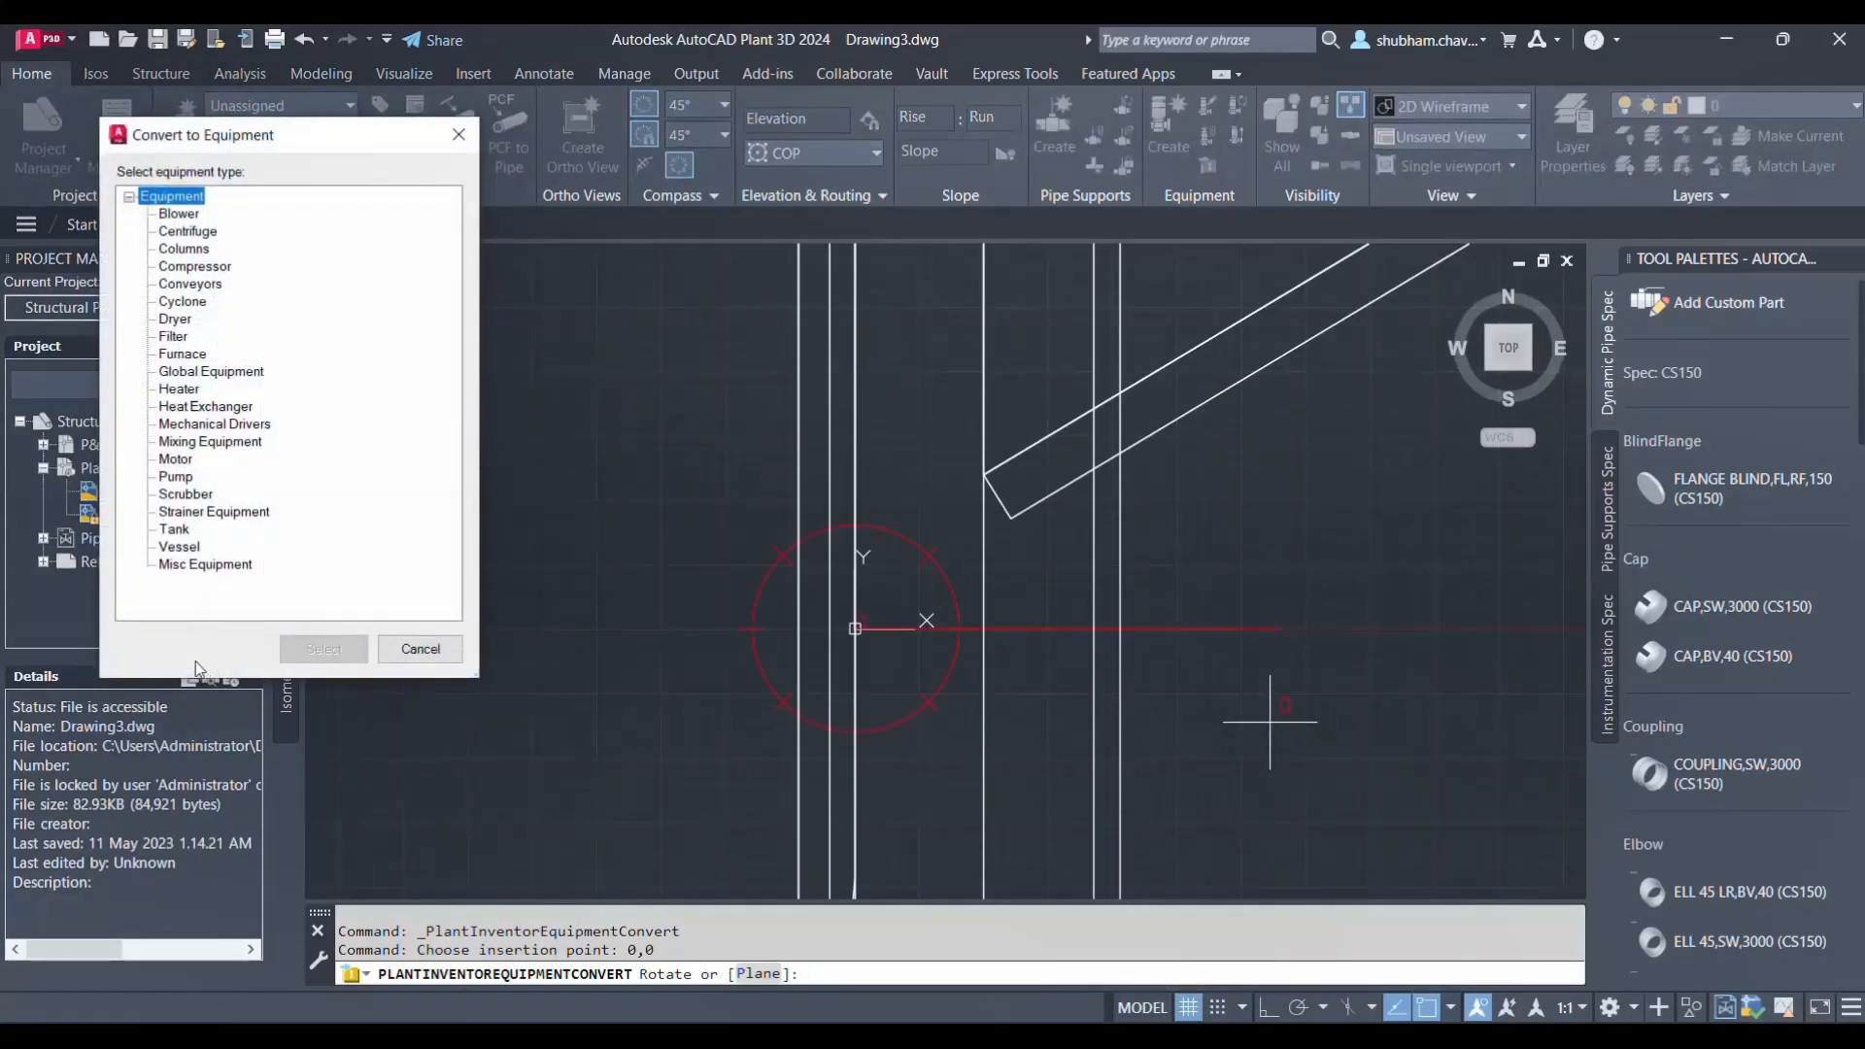
click(200, 566)
click(319, 650)
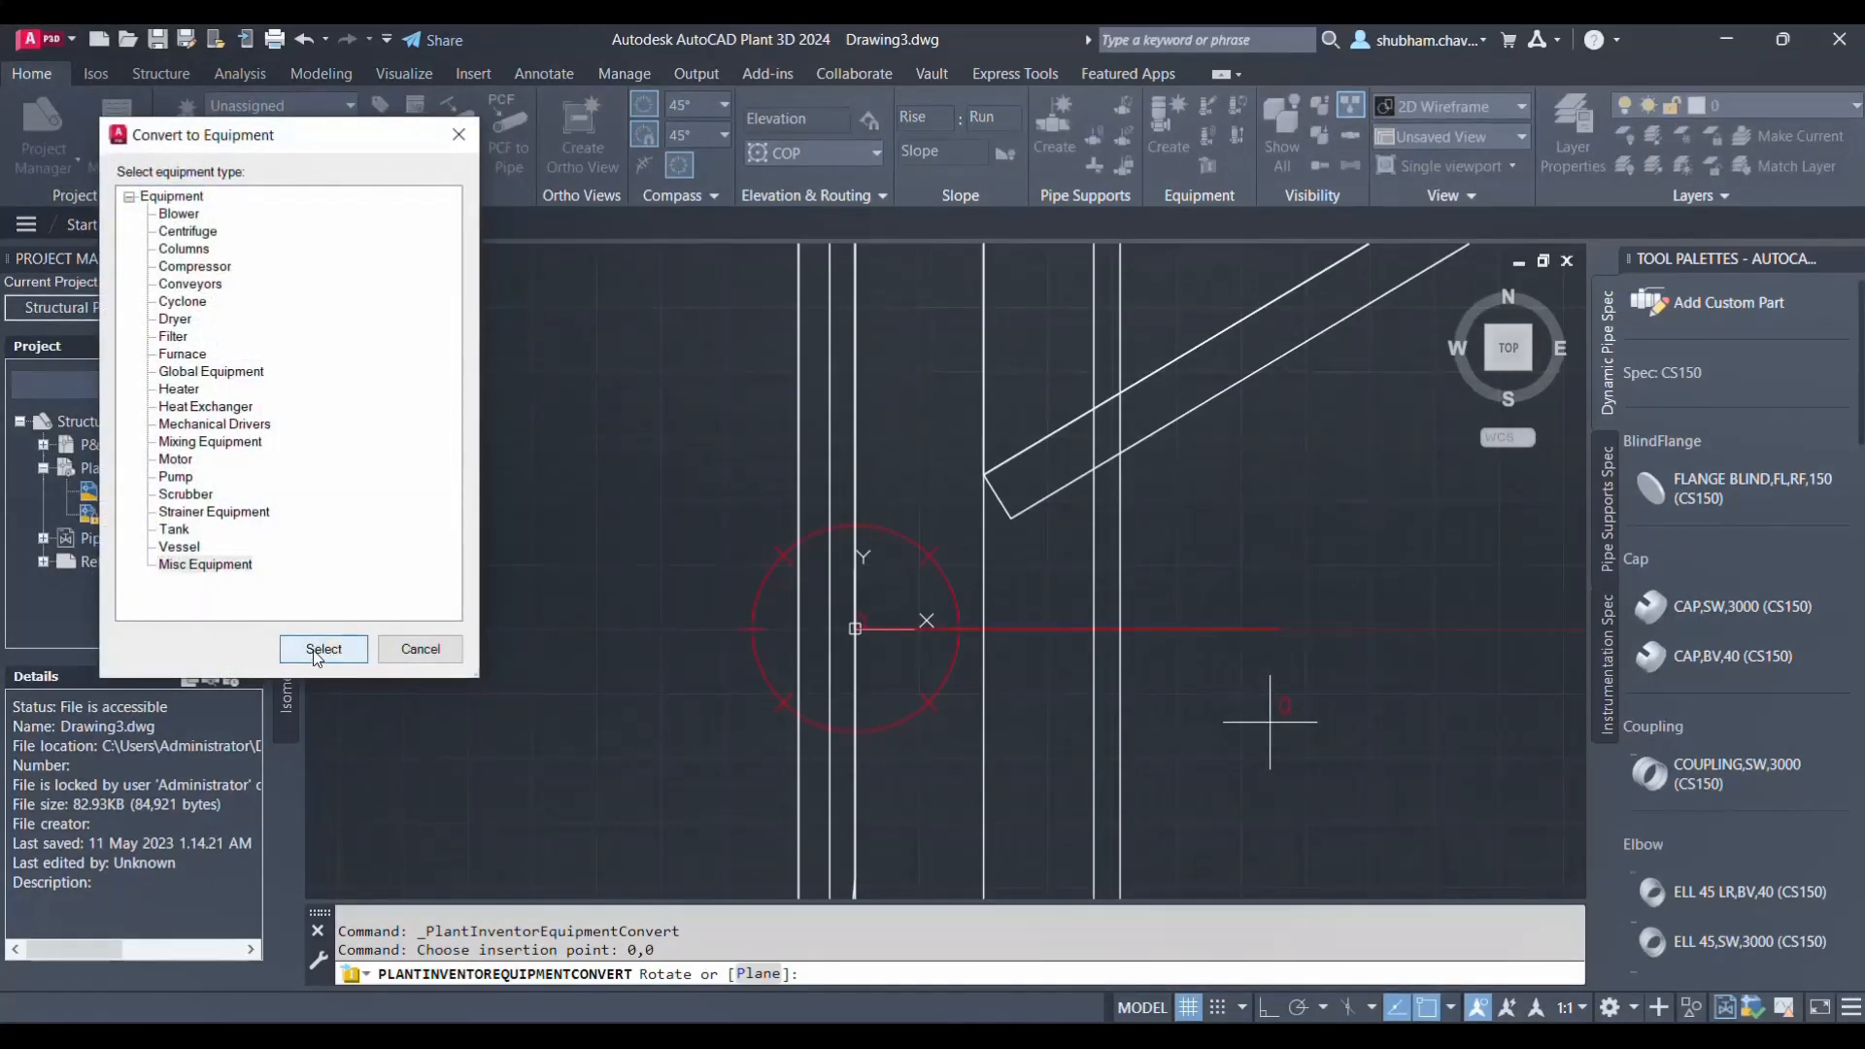
Fit the inserted equipment in the view and set the visual style to Shaded
middle_click(1248, 717)
middle_click(1247, 717)
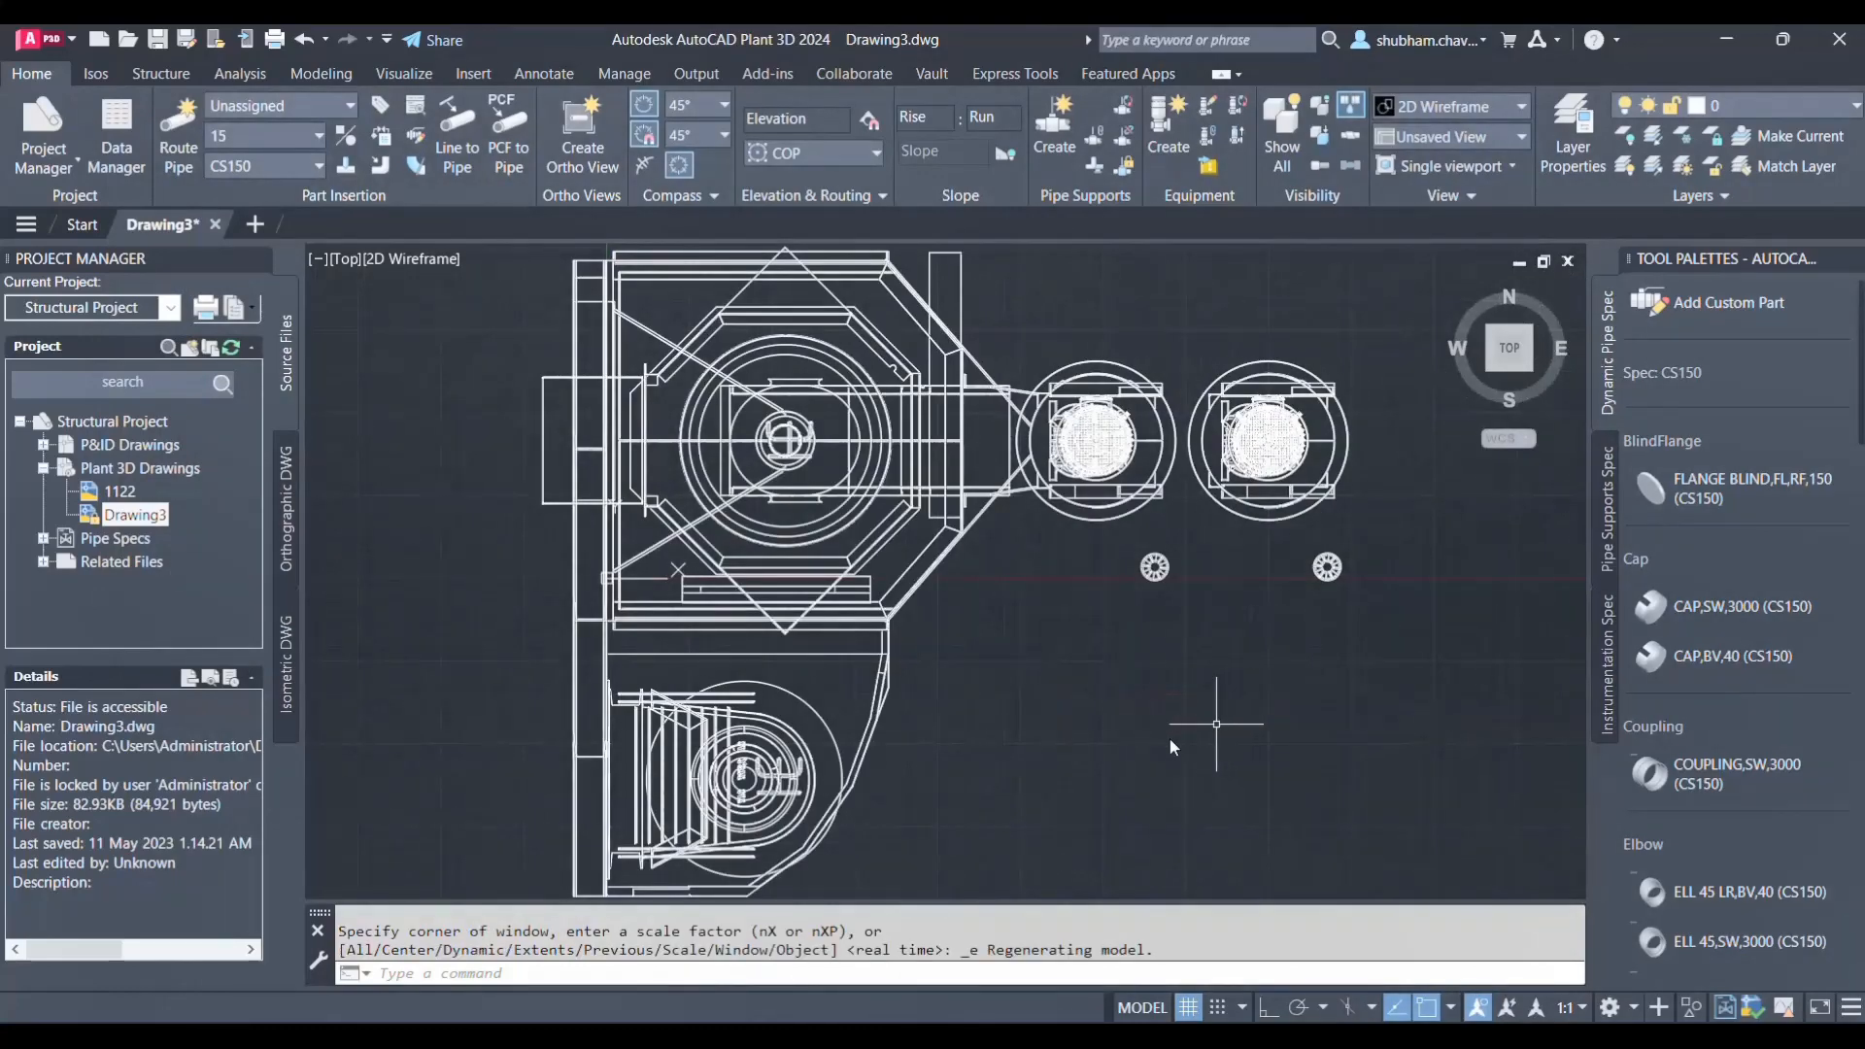
click(407, 258)
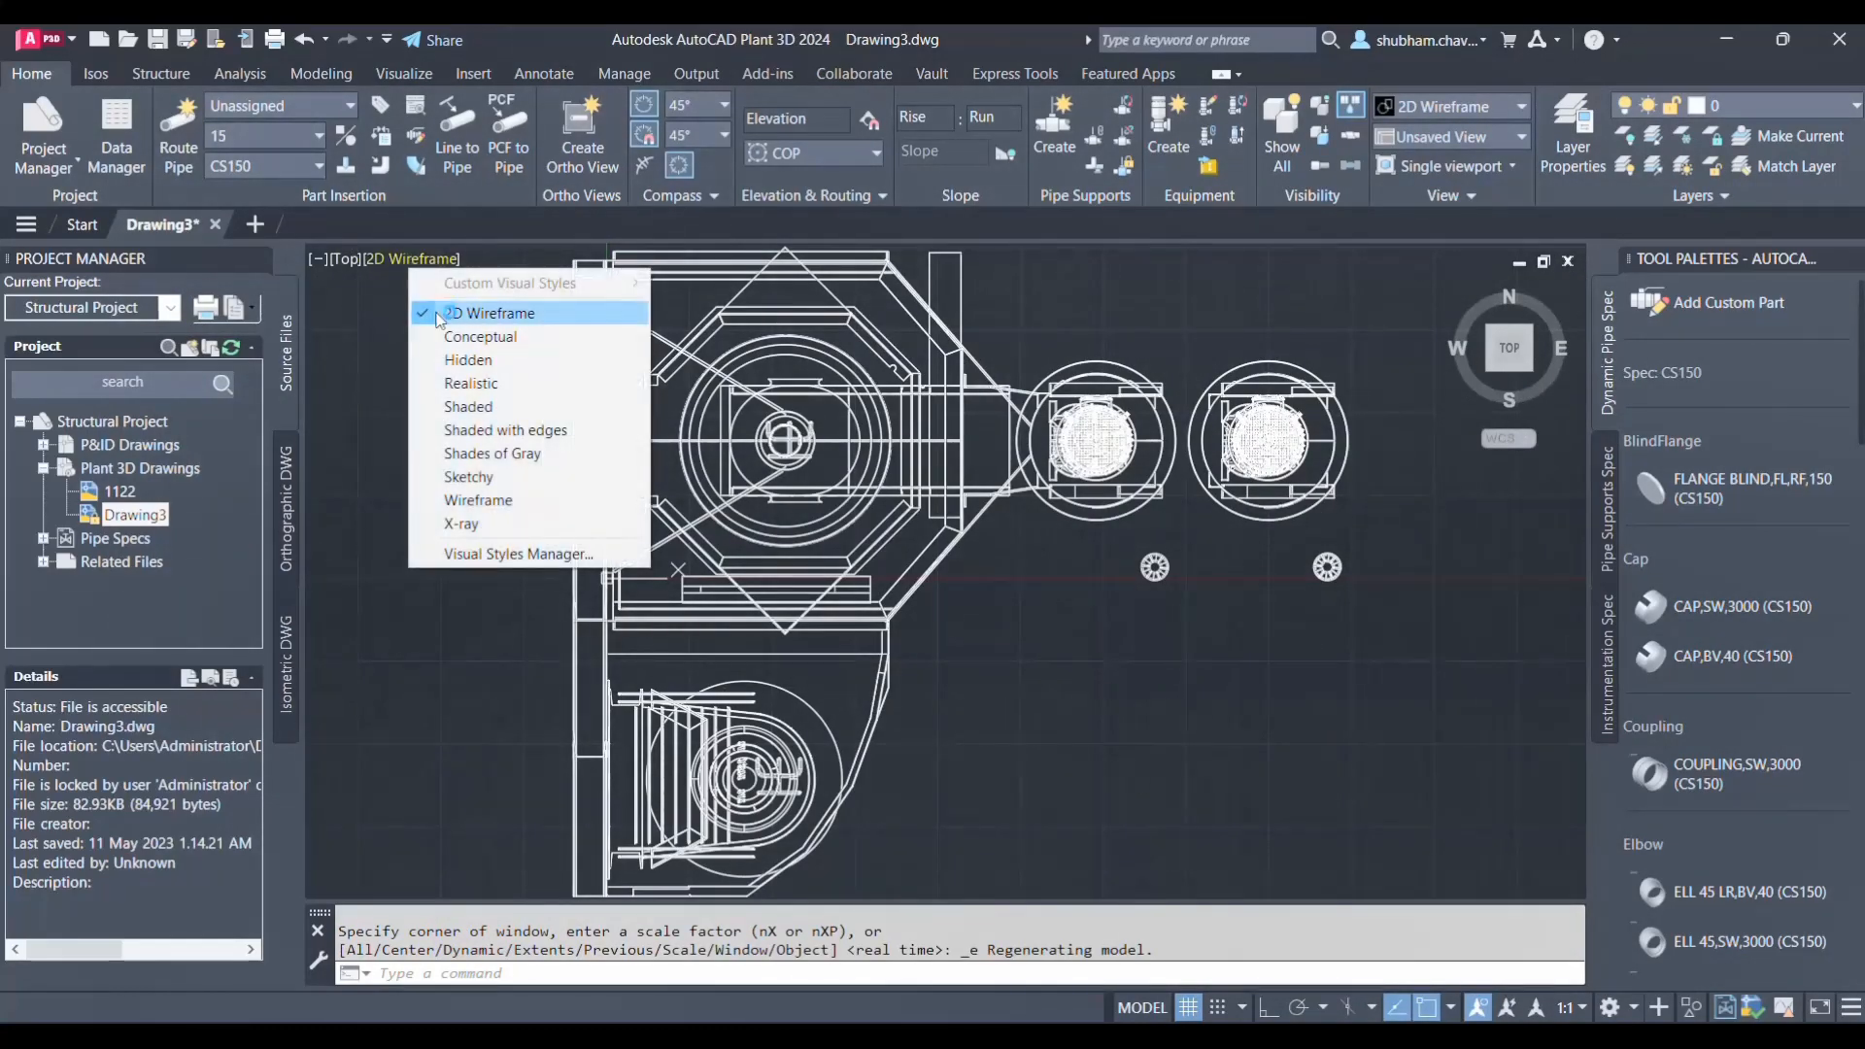
click(455, 407)
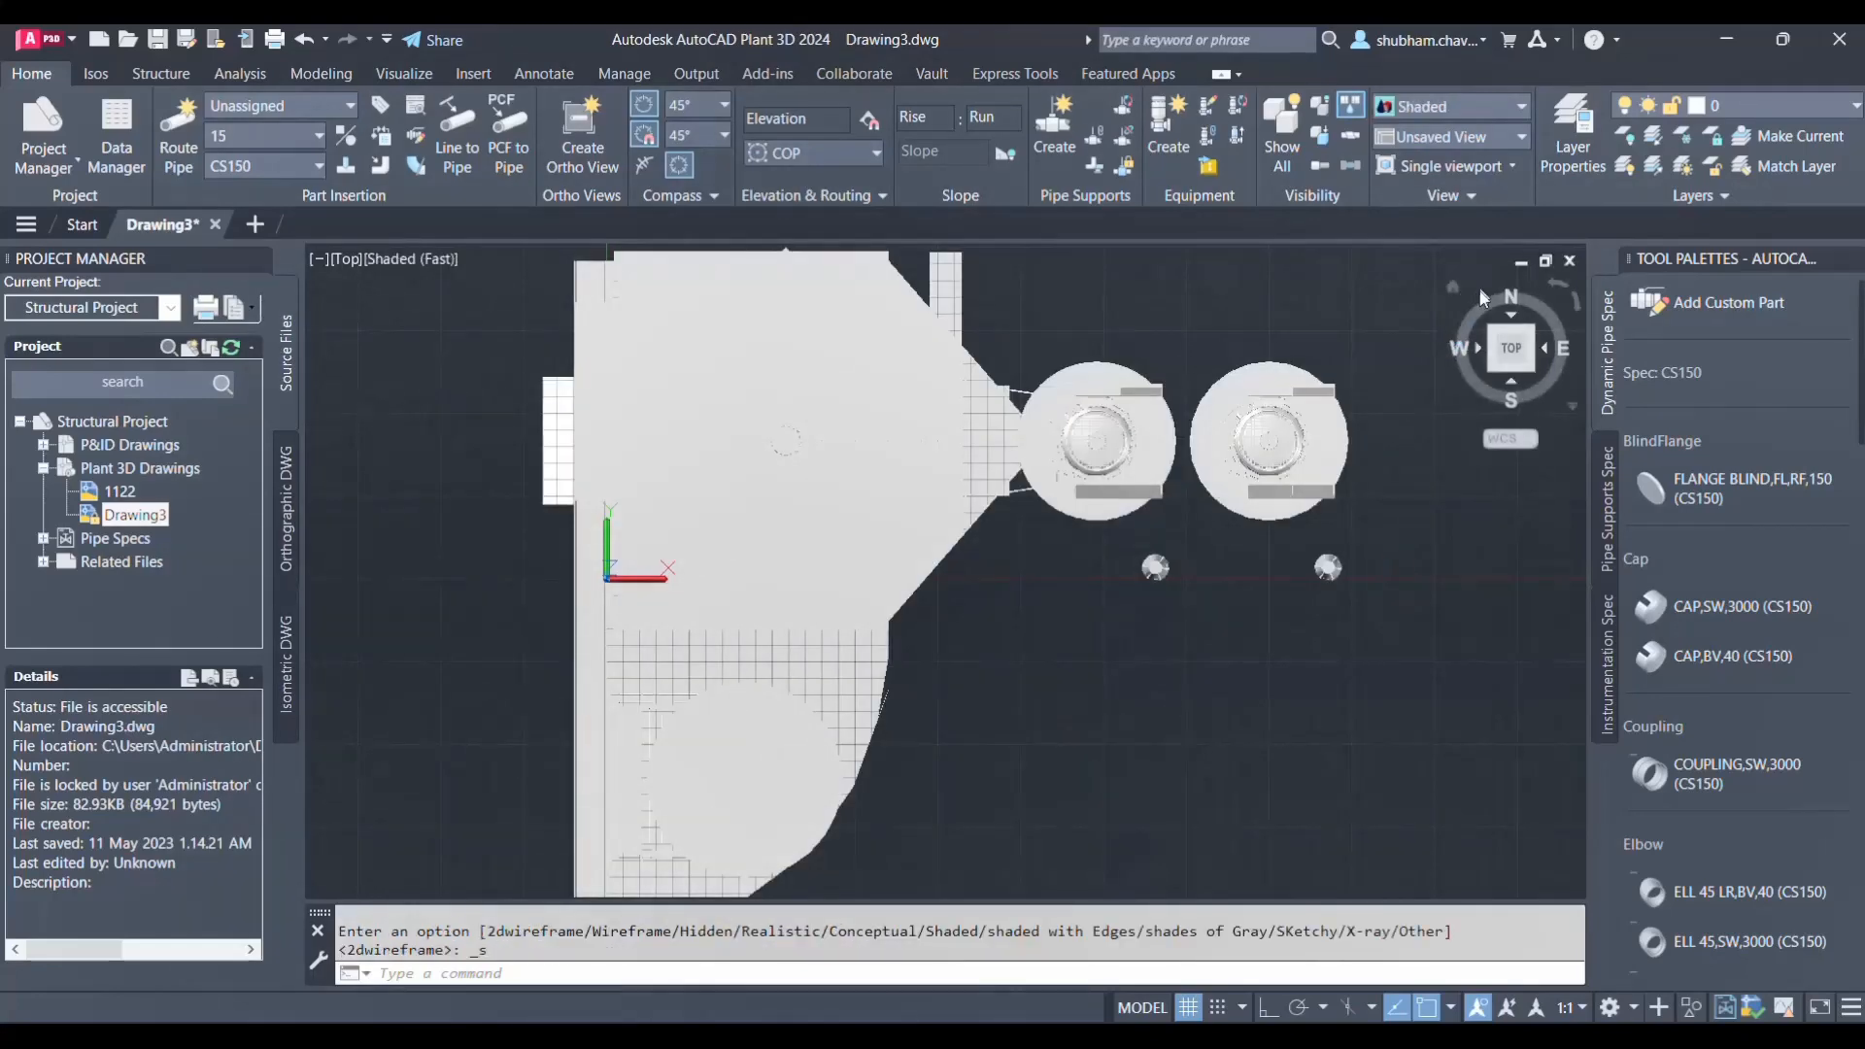
Turn off the grid and orient the pellet mill to the top-front-right isometric view
click(1456, 290)
click(1190, 1008)
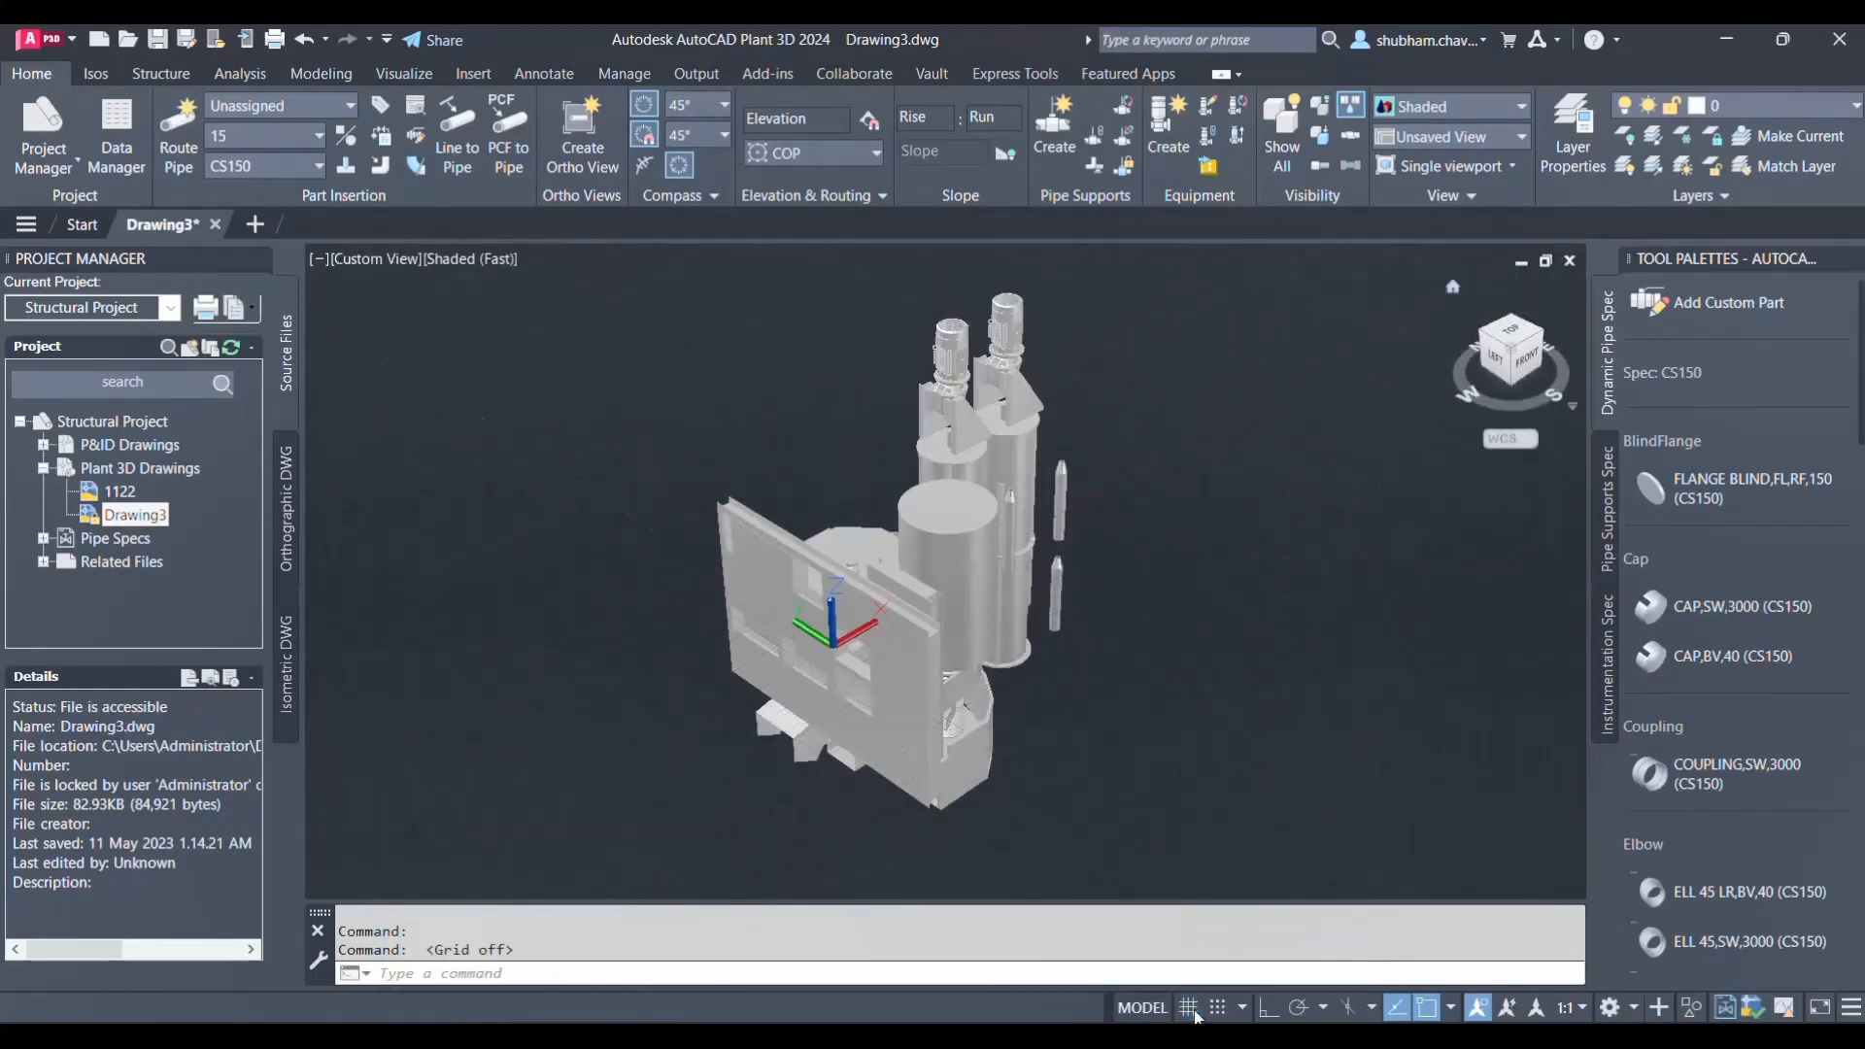
shift+middle_drag(1166, 758, 1471, 404)
click(1506, 341)
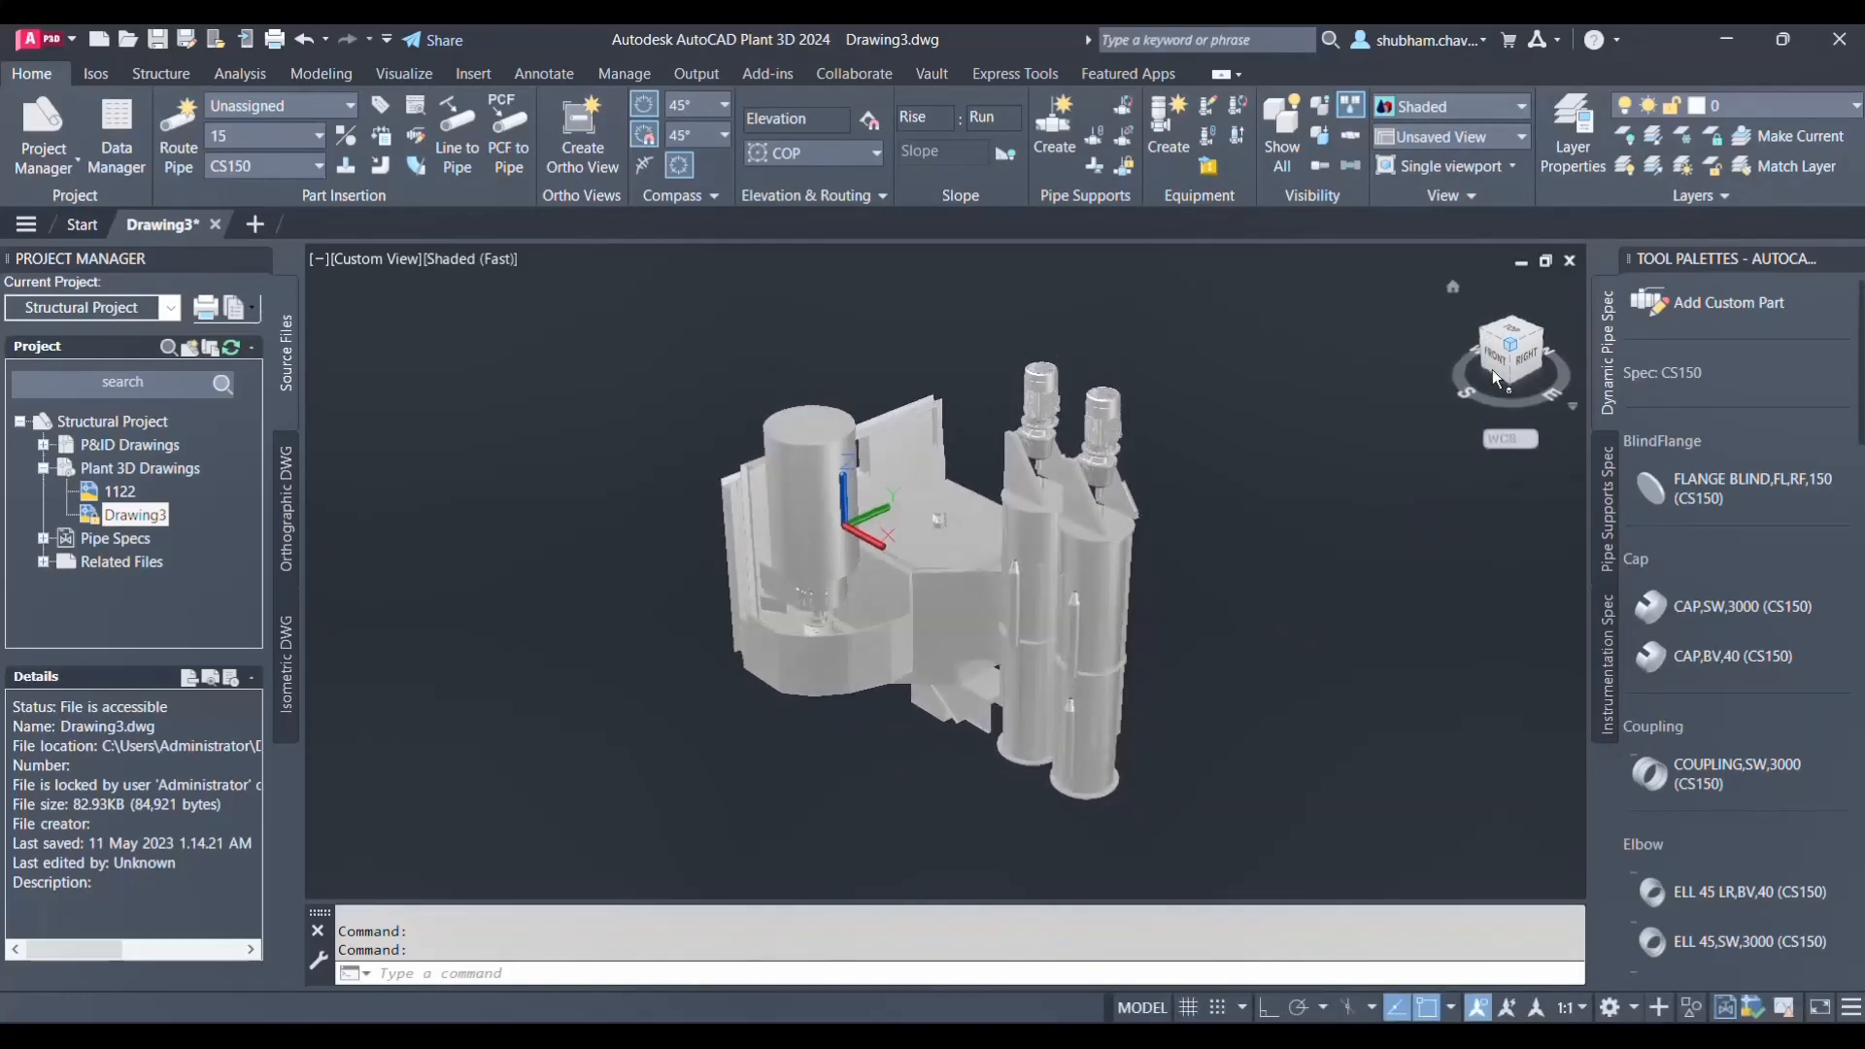